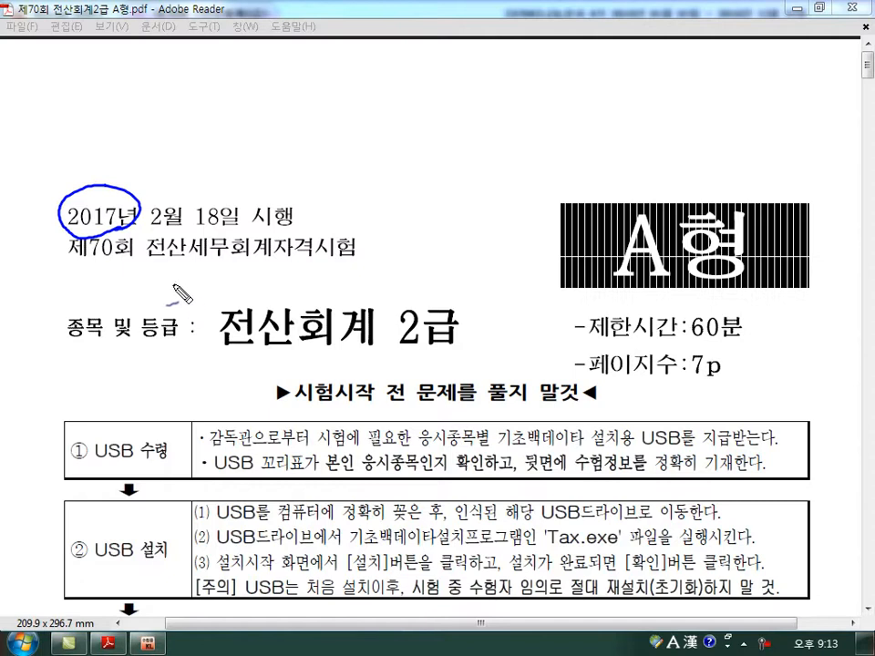
Step: Circle the exam year 2017 on the test paper's cover page, and clear the pen mark
drag(109, 233, 167, 229)
key(Escape)
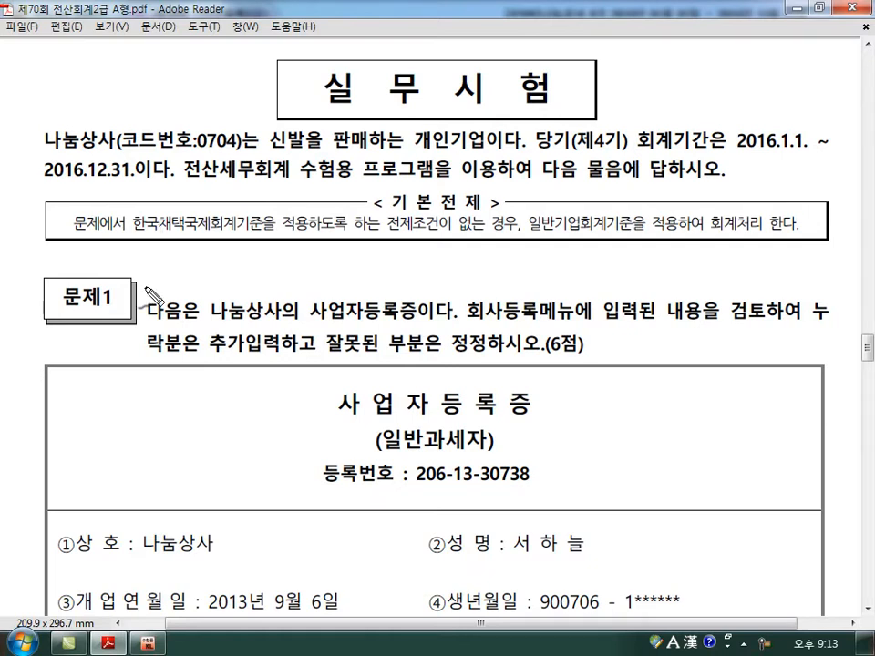
Step: Mark the company name 나눔상사, the product 신발, the business form 개인기업 and the 2016.1.1.–2016.12.31. accounting period in the practical exam introduction
drag(53, 147, 112, 139)
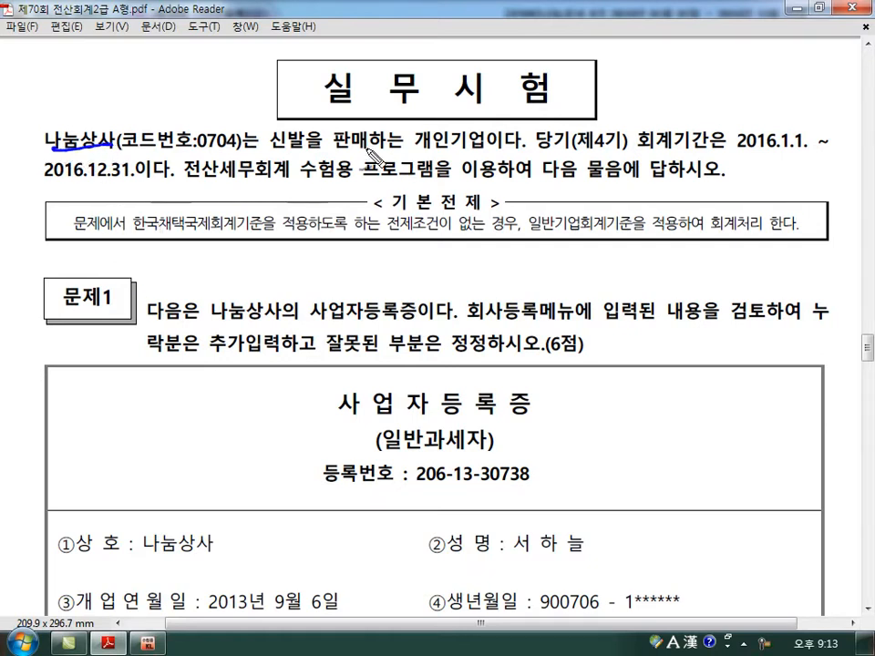
drag(319, 123, 330, 153)
drag(417, 152, 484, 151)
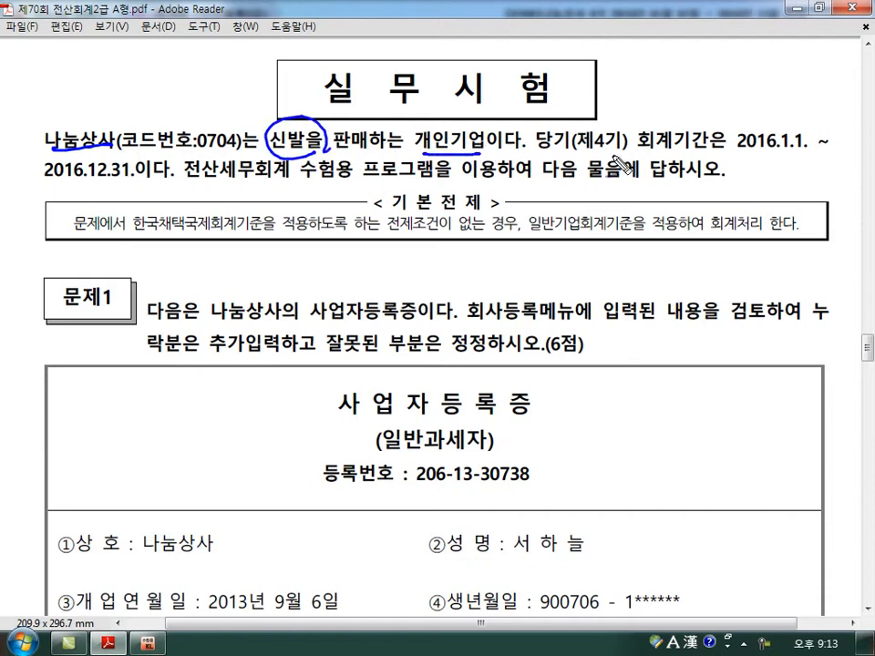
drag(732, 157, 808, 155)
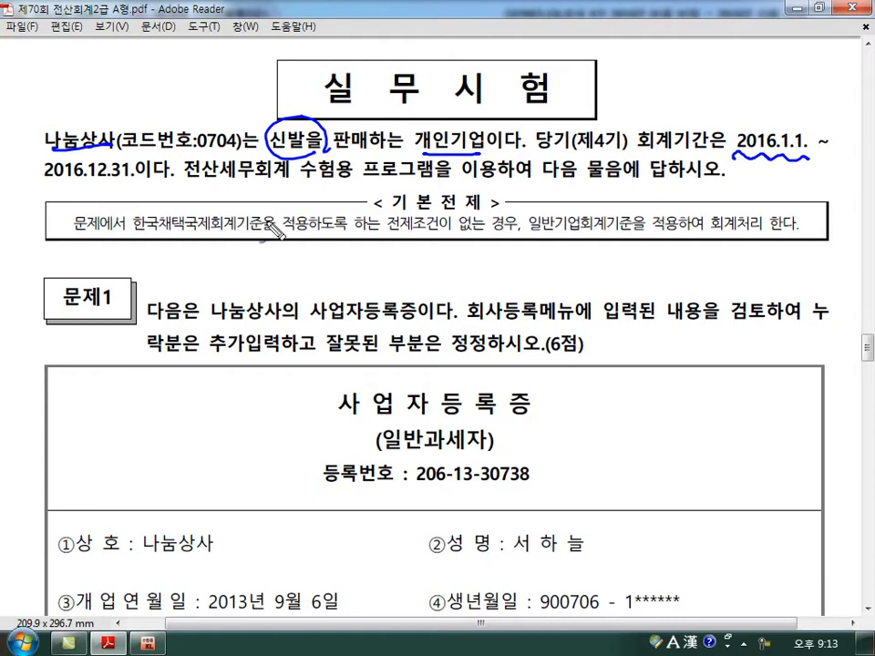
drag(46, 190, 137, 186)
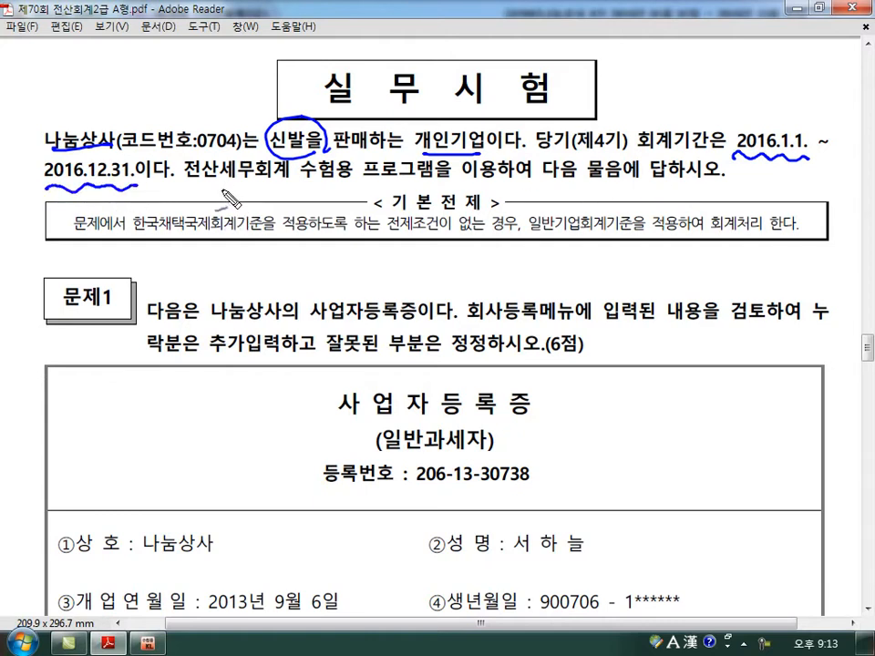
Step: Write a circled and underlined note "2016년" above Problem 1, and clear all pen marks from the page
mouse_move(201, 270)
mouse_down()
mouse_move(222, 281)
mouse_move(229, 268)
mouse_up()
mouse_move(239, 257)
mouse_down()
mouse_move(240, 282)
mouse_move(250, 273)
mouse_move(273, 299)
mouse_up()
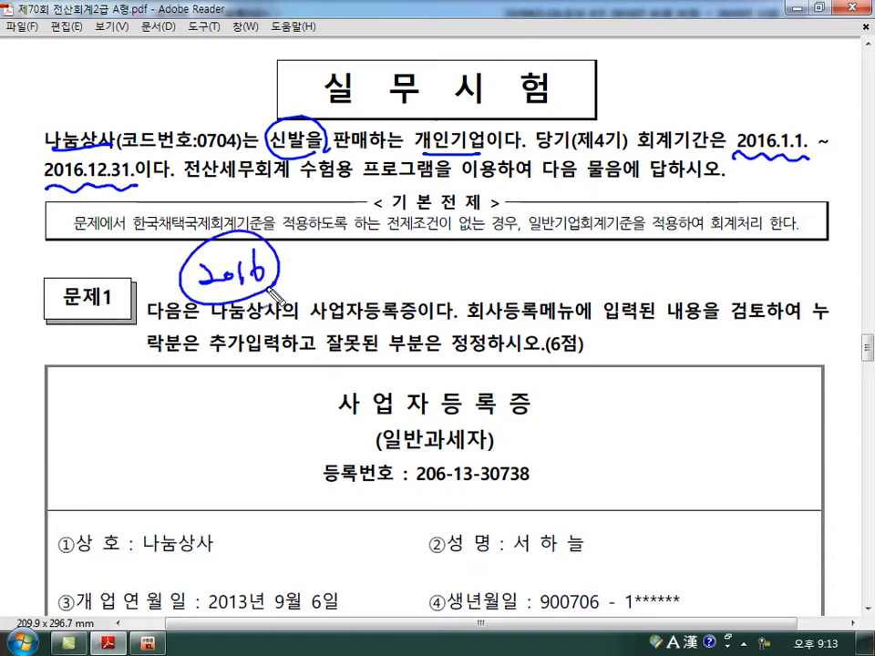
mouse_move(290, 259)
mouse_down()
mouse_move(304, 287)
mouse_move(309, 264)
mouse_up()
drag(299, 272, 309, 271)
drag(312, 258, 318, 282)
click(324, 280)
drag(245, 296, 328, 298)
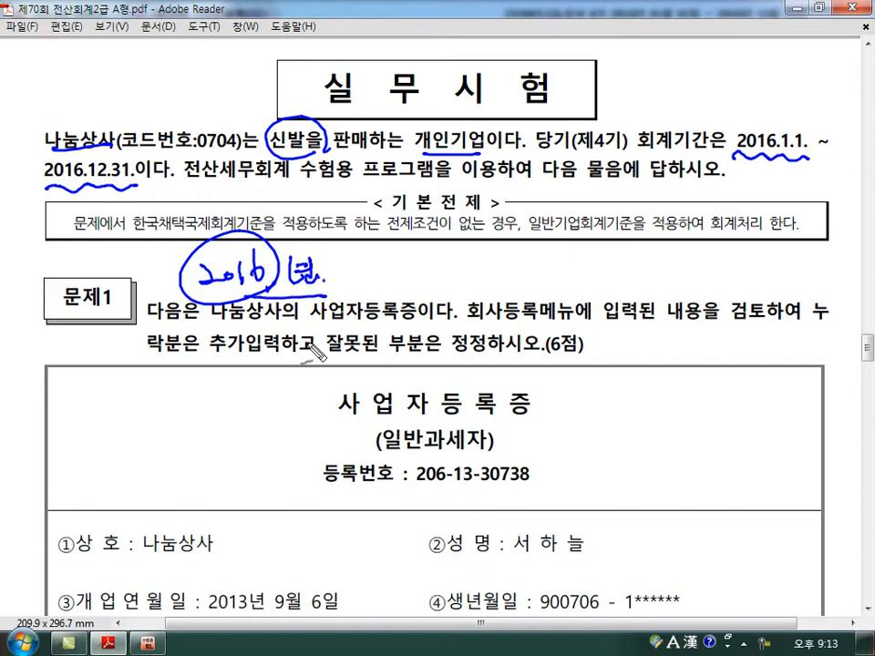
key(Escape)
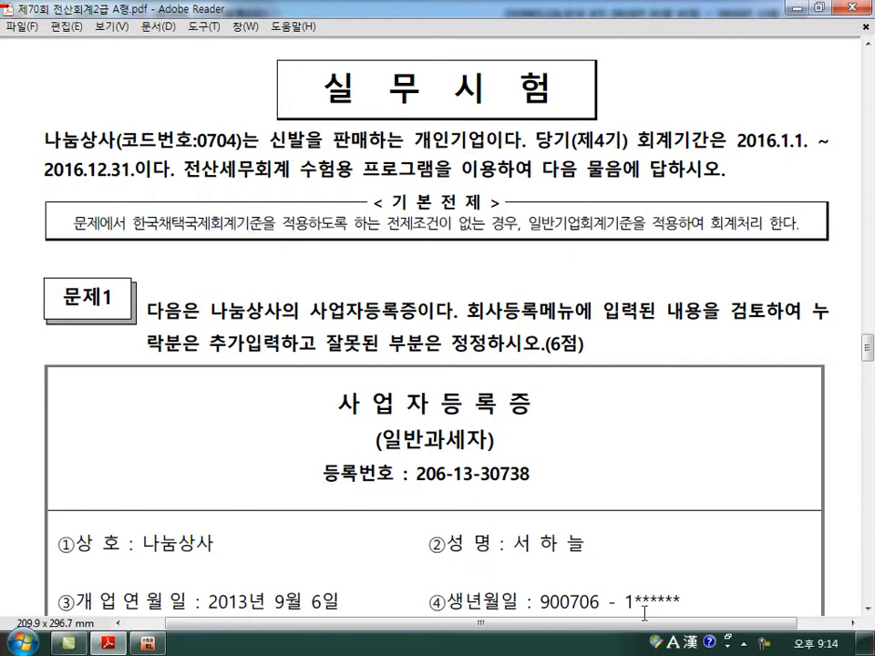
Step: Bring up Problem 1's business registration certificate, and open the company registration (회사등록) screen in KcLep
scroll(644, 613, down, 3)
scroll(644, 623, down, 1)
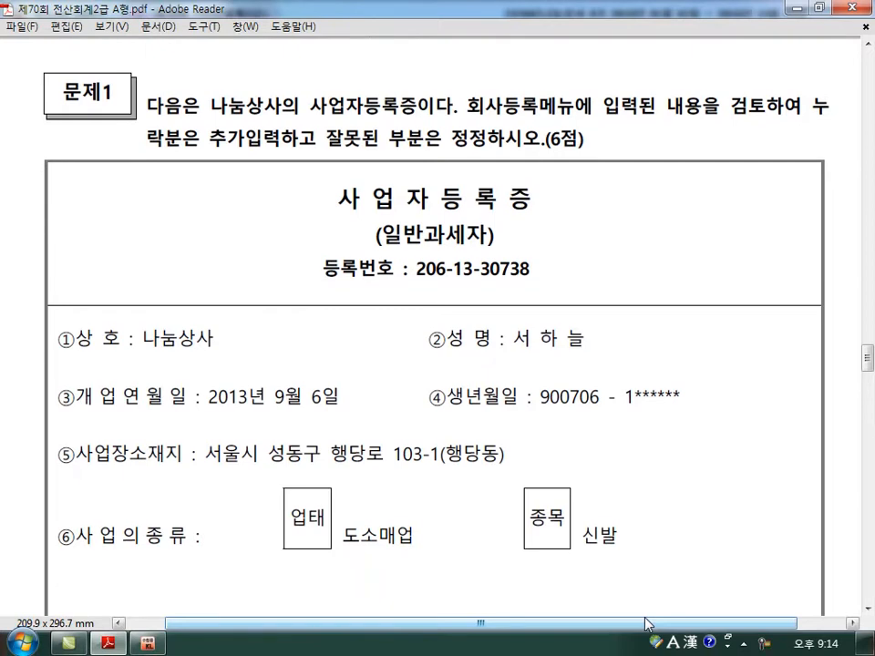
scroll(644, 624, down, 1)
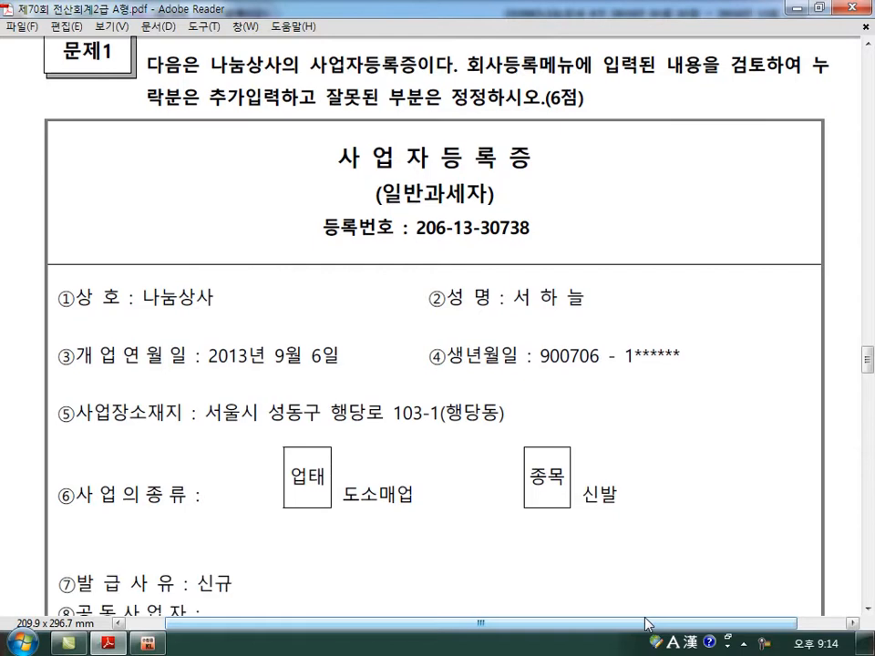
scroll(647, 624, down, 1)
scroll(644, 623, down, 1)
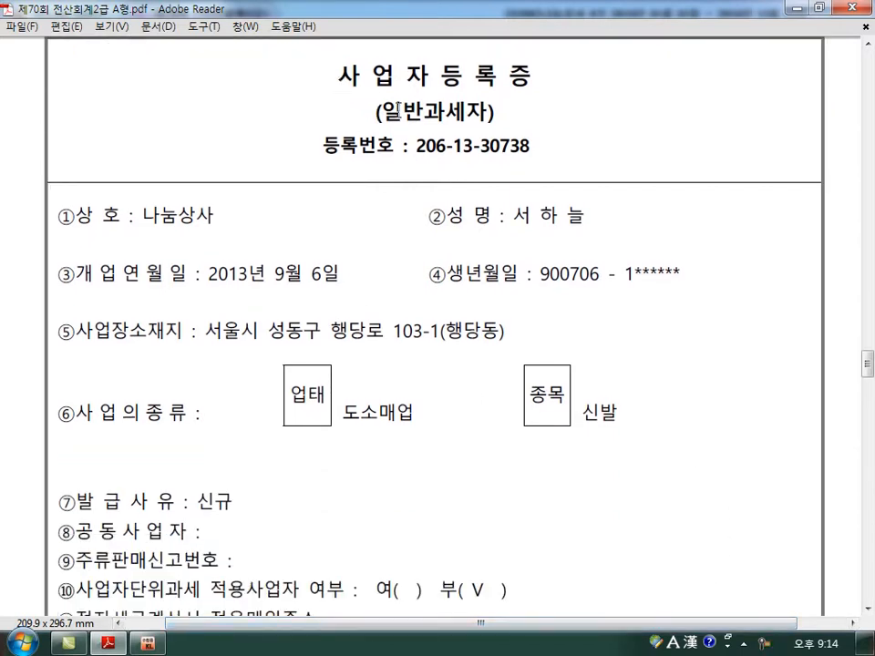
click(146, 643)
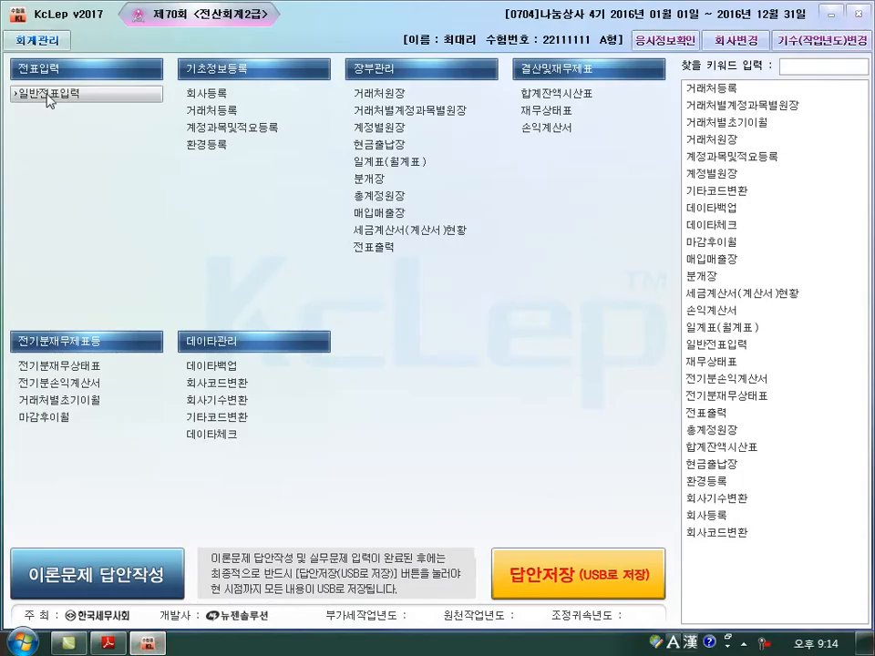
click(202, 100)
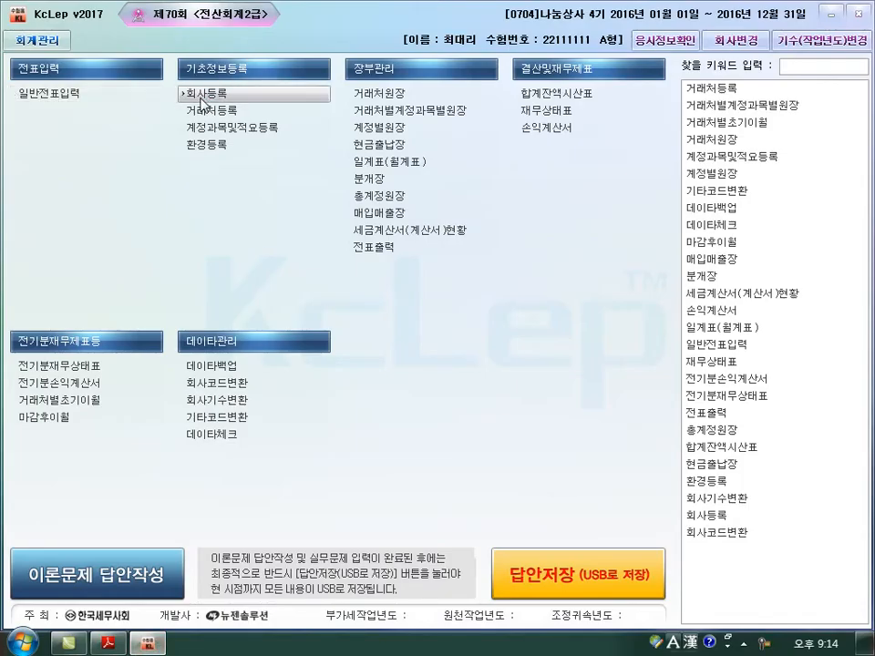
click(201, 99)
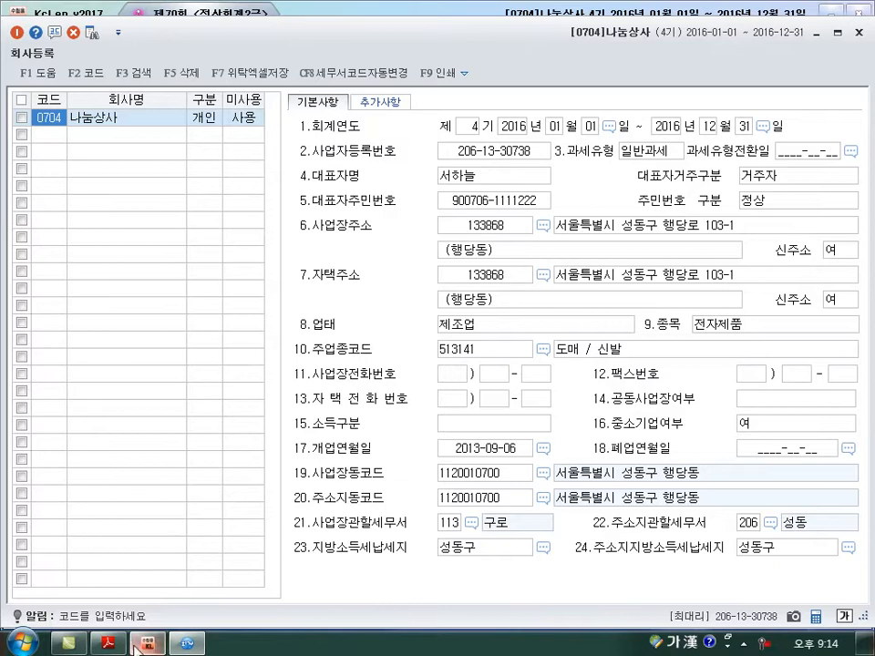
Step: Compare the taxation type, business registration number, company name and representative's details in KcLep with the PDF certificate
click(151, 624)
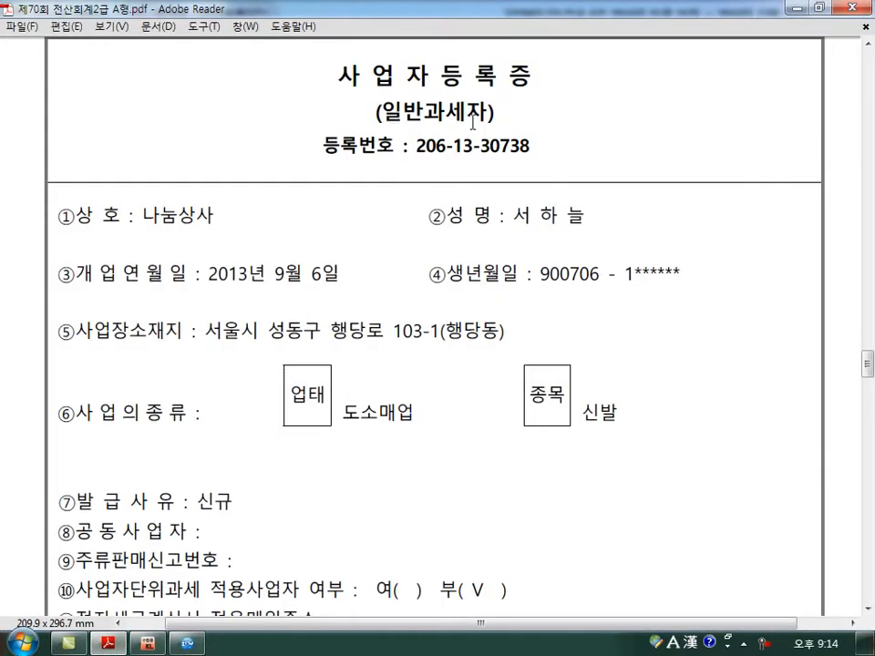
key(alt+Tab)
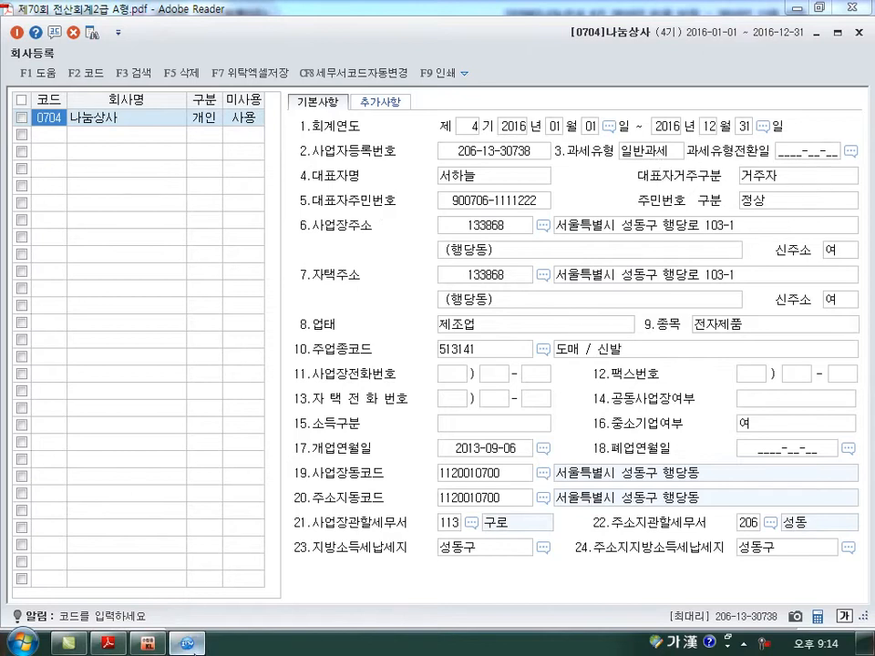
key(alt+Tab)
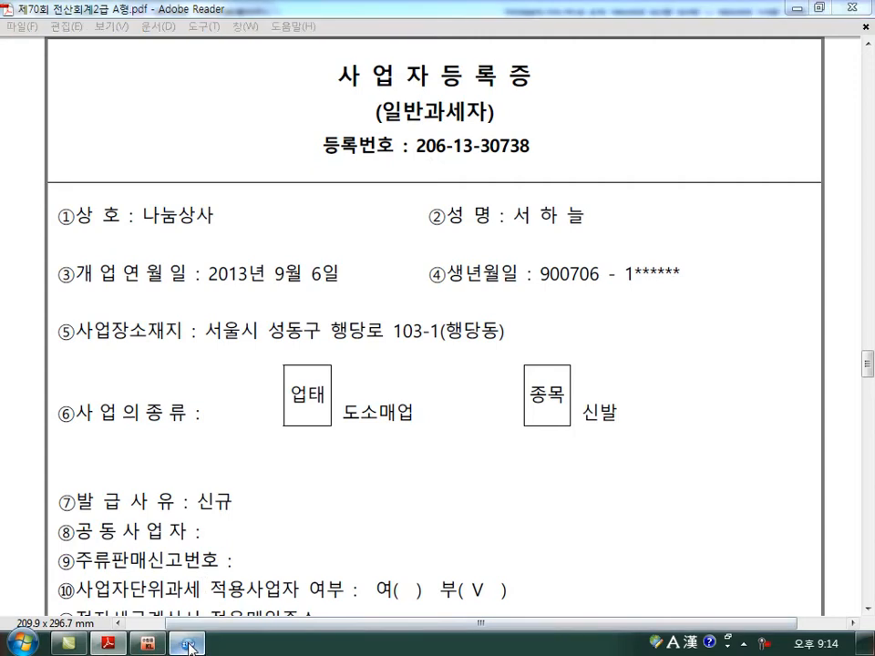
key(alt+Tab)
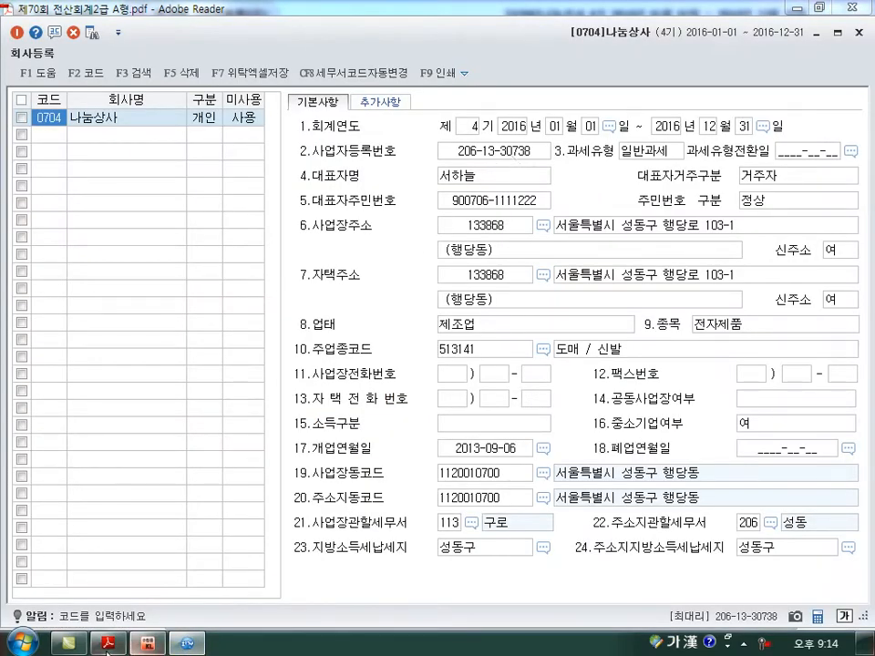
key(alt+Tab)
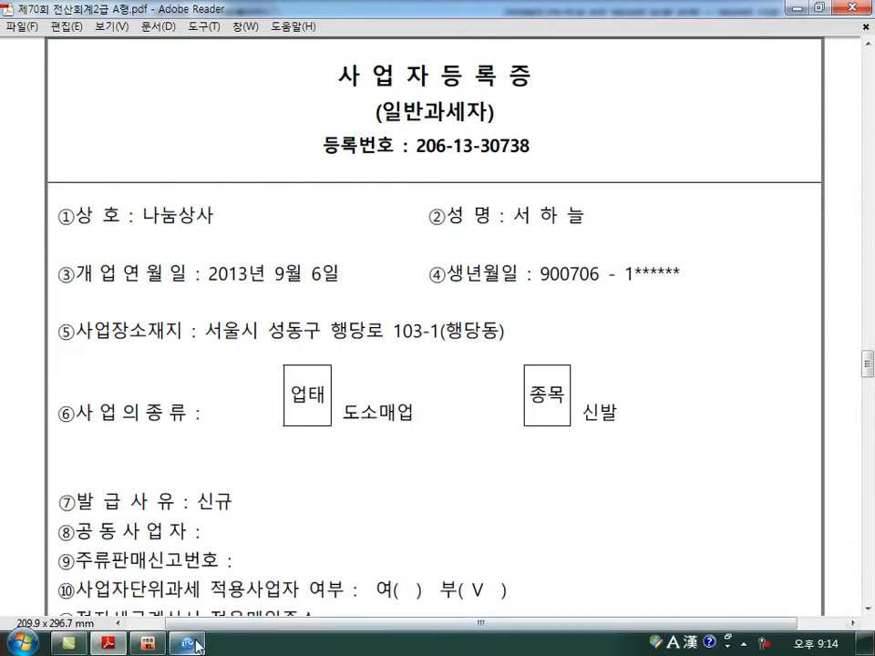
key(alt+Tab)
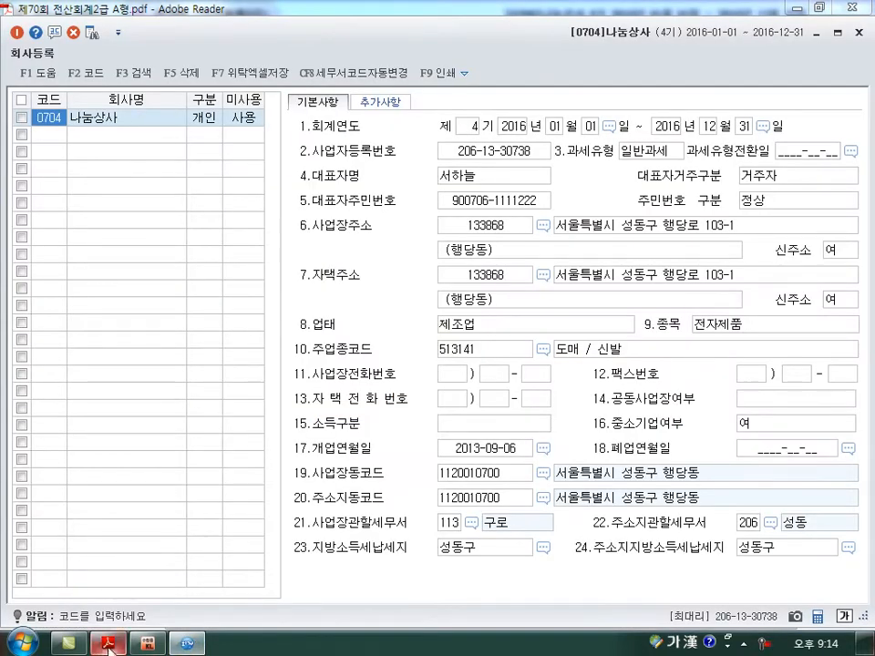
key(alt+Tab)
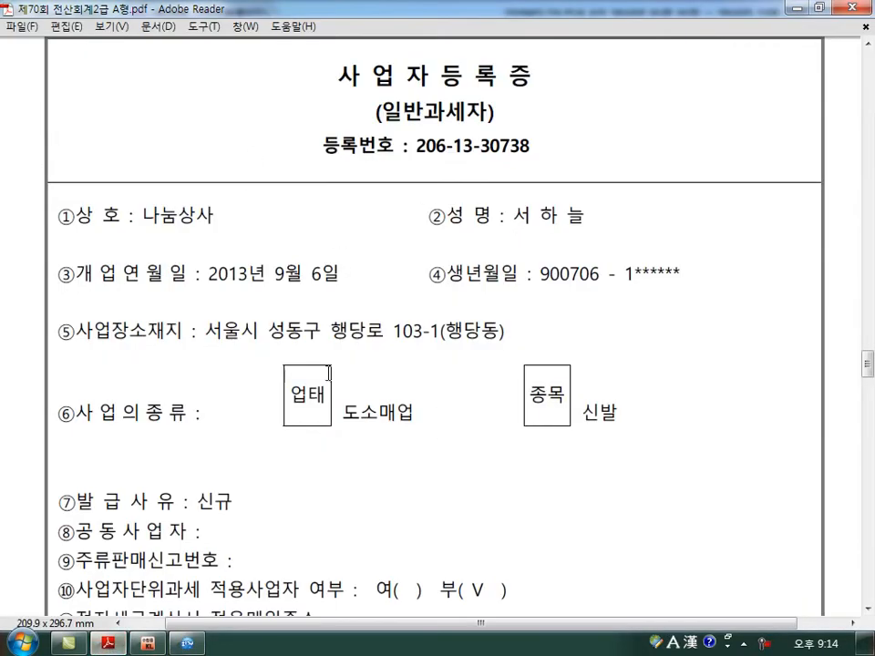
key(alt+Tab)
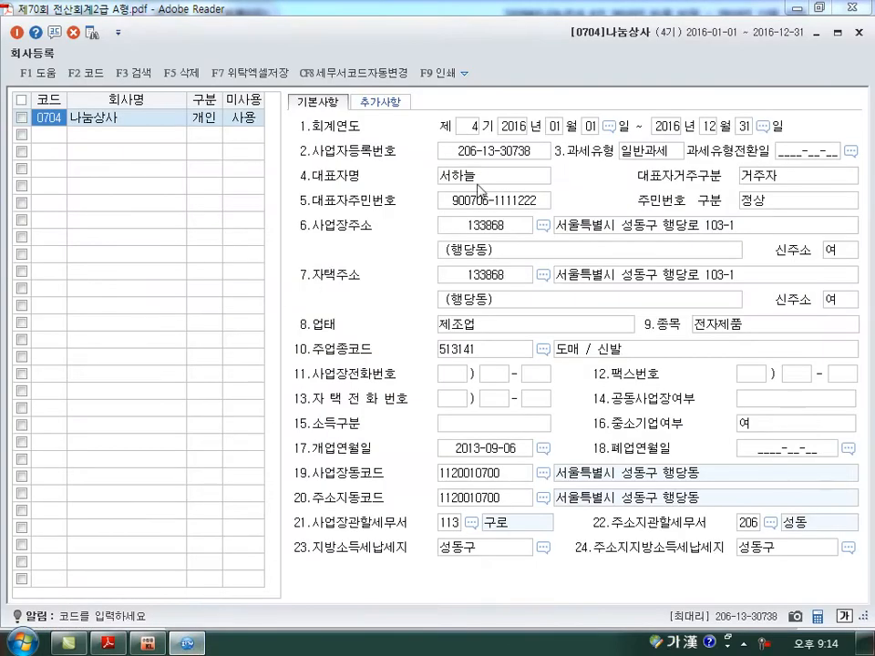
Step: Check the opening date (개업연월일) and the business address (사업장주소) in KcLep against the PDF certificate
click(107, 643)
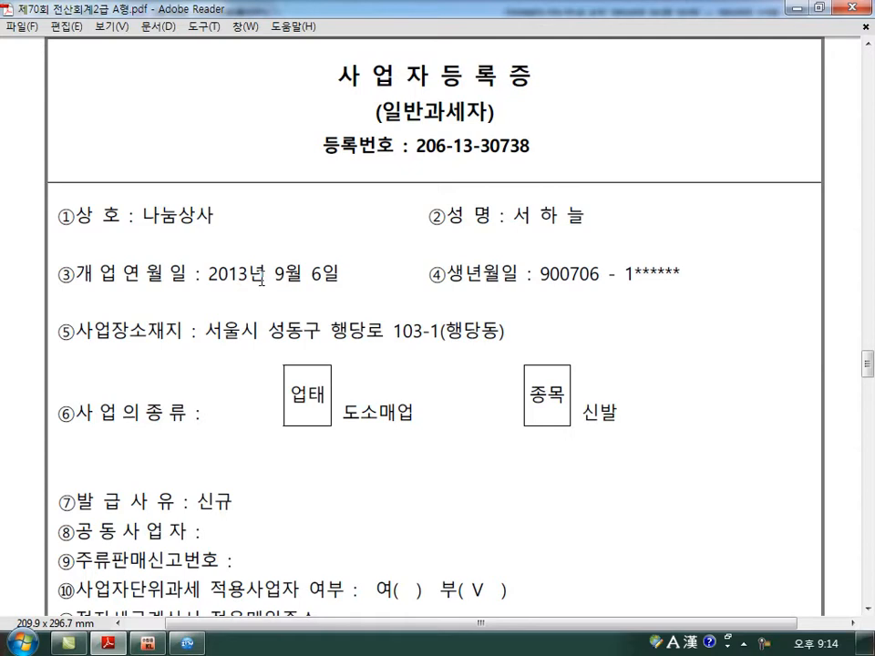
scroll(261, 280, down, 3)
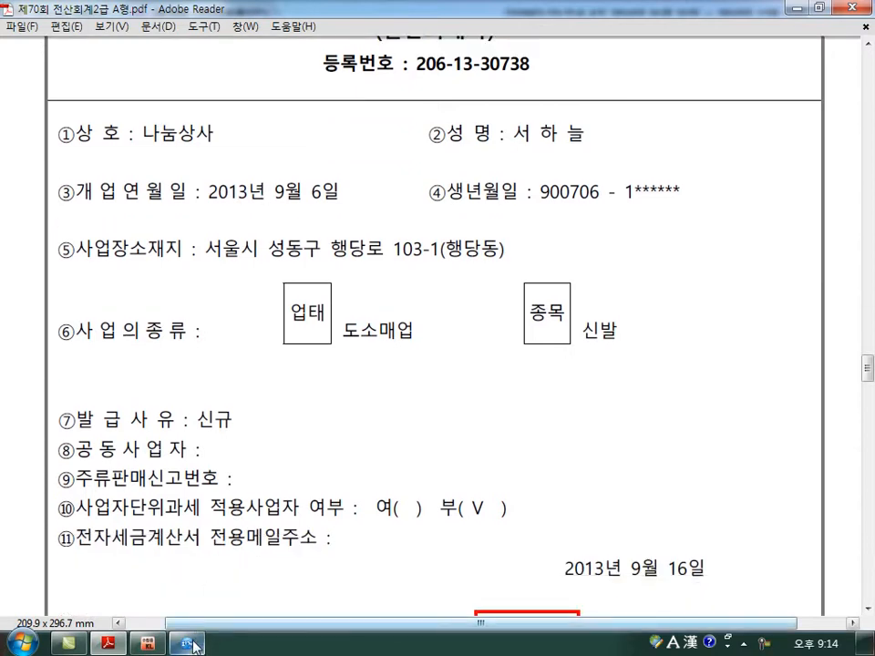
click(194, 644)
click(464, 450)
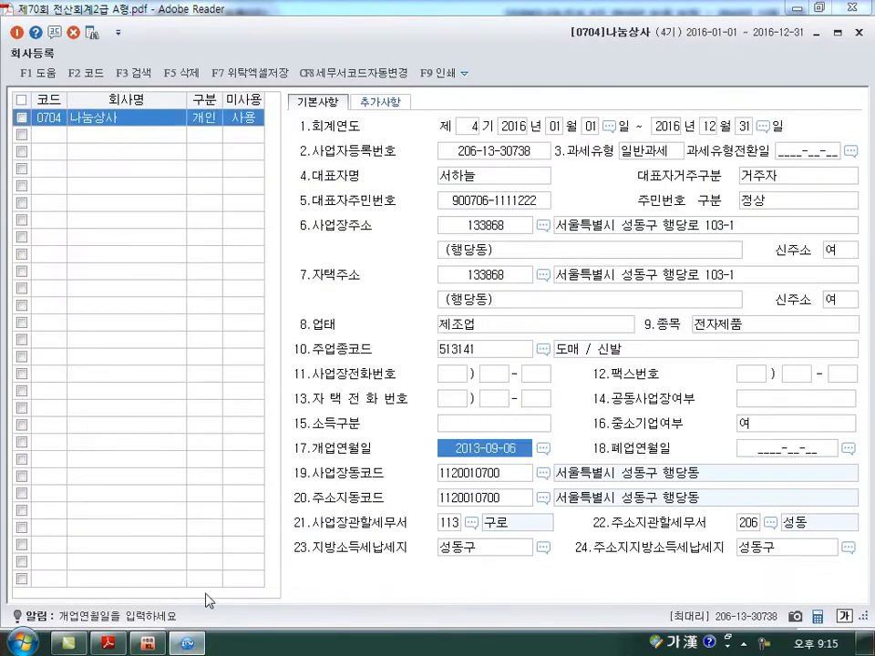
click(108, 644)
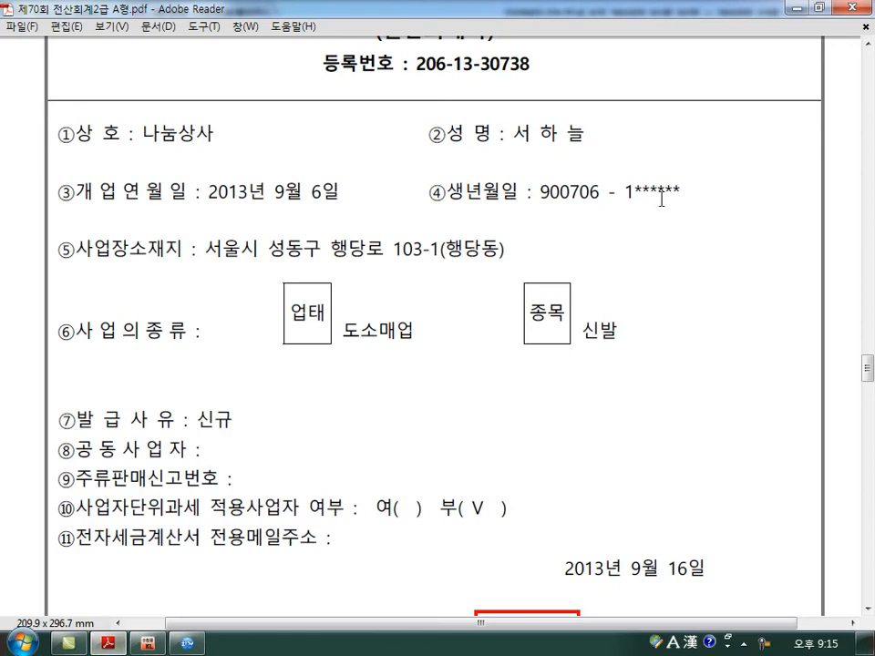
scroll(219, 289, down, 1)
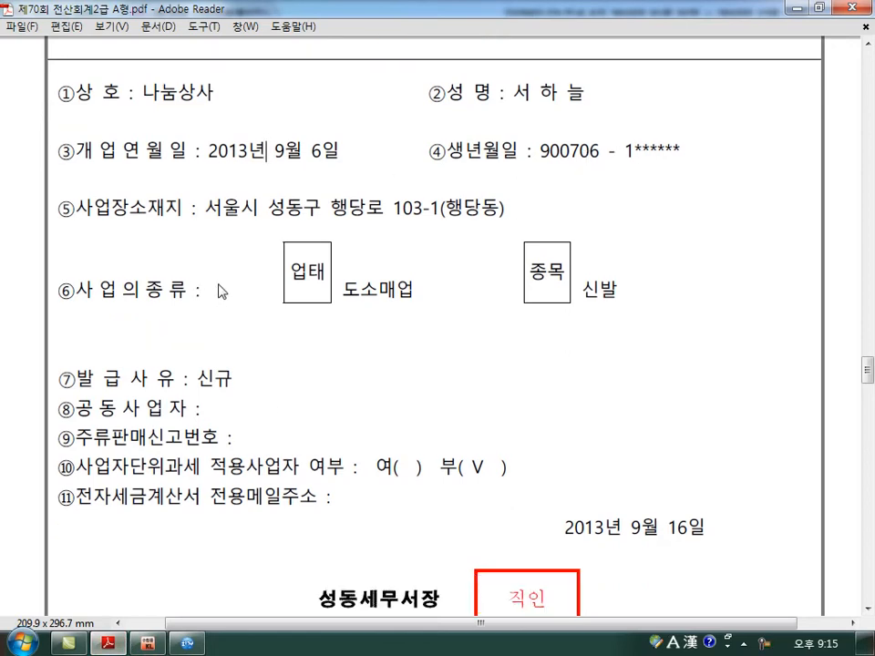
scroll(243, 228, down, 1)
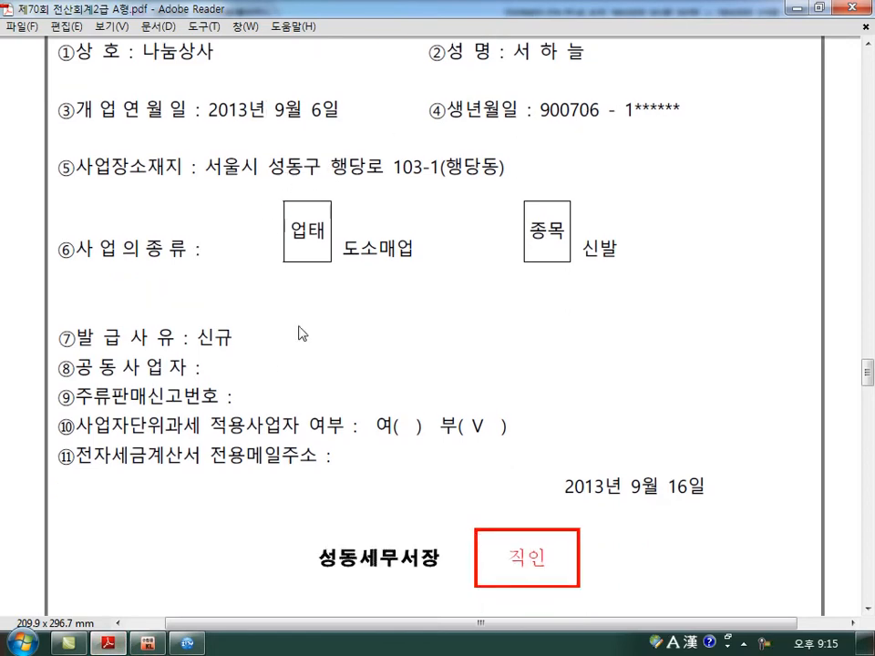
click(192, 645)
click(624, 237)
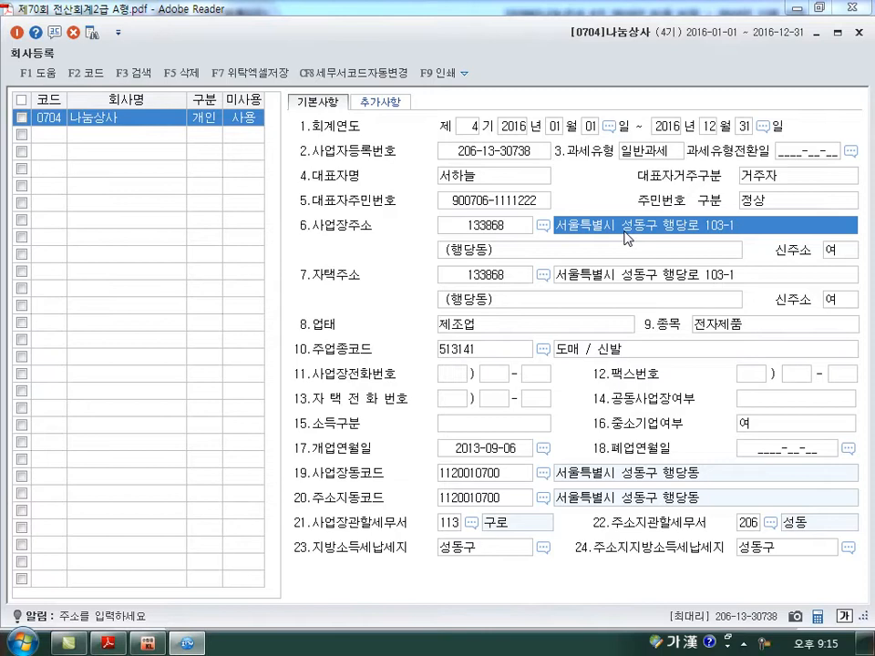
Step: Following the certificate, set the company's business type (업태) to 도소매업 and its business item (종목) to 신발 in KcLep
key(alt+Tab)
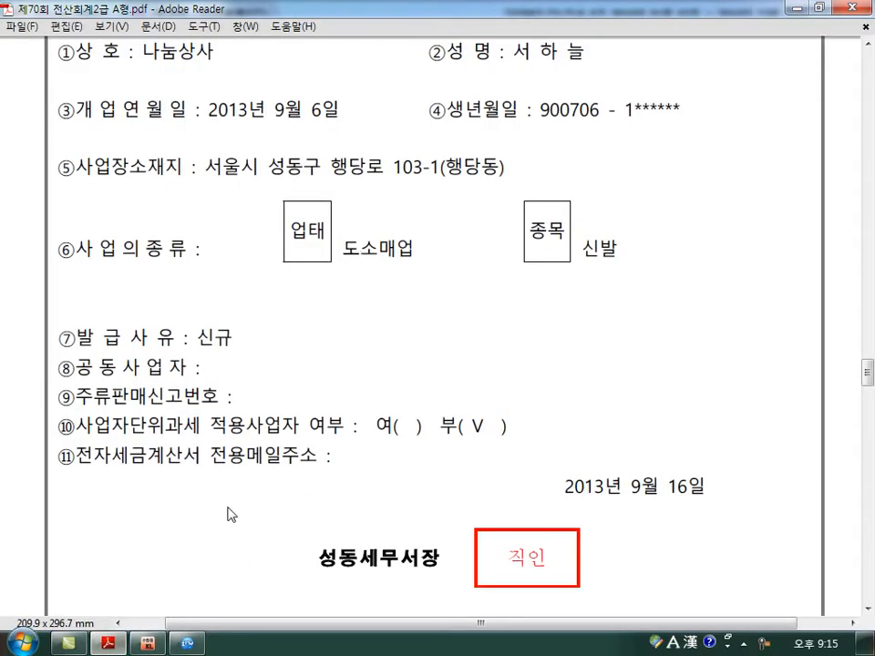
key(alt+Tab)
click(496, 328)
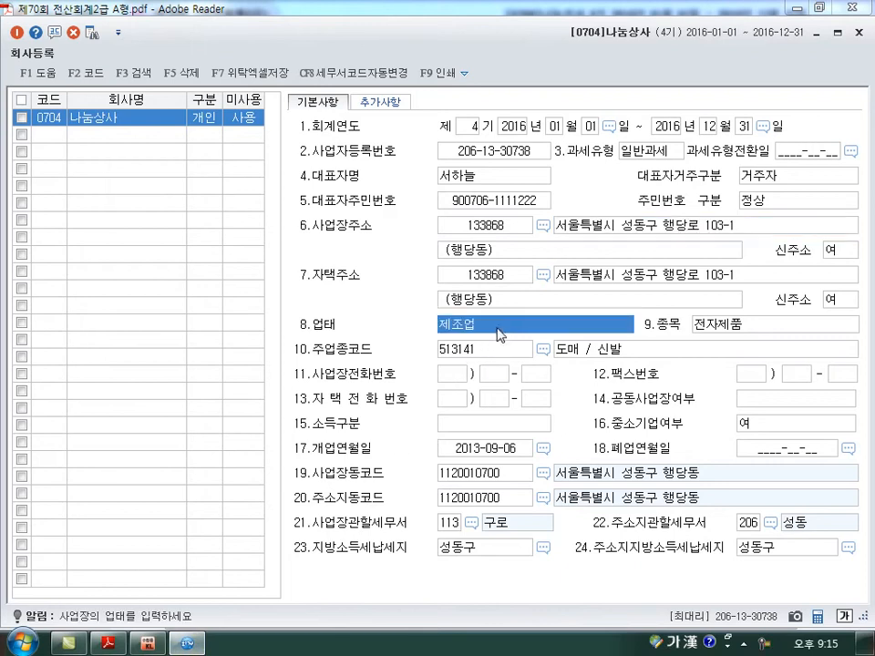
text(도소매업)
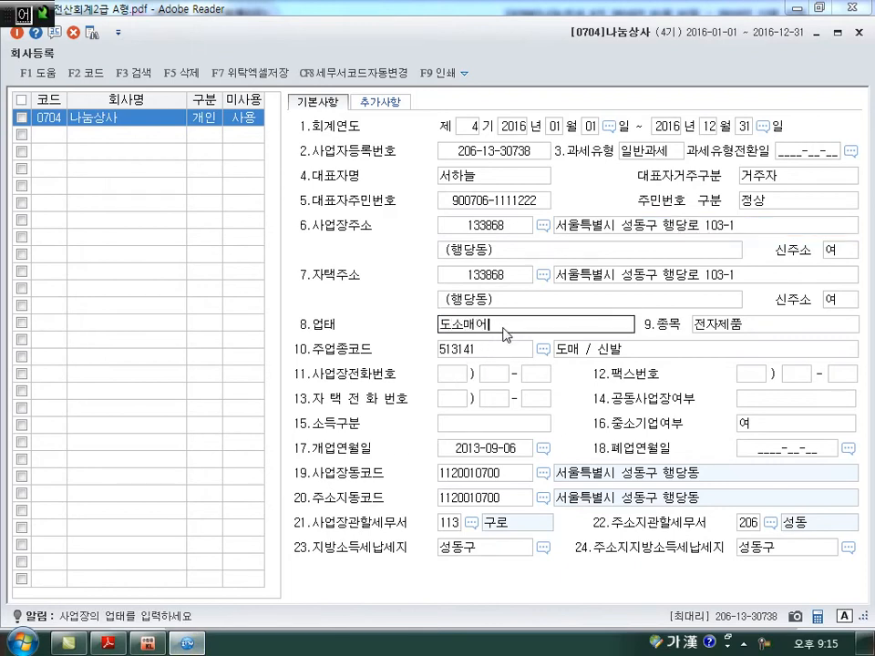
key(Return)
text(신발)
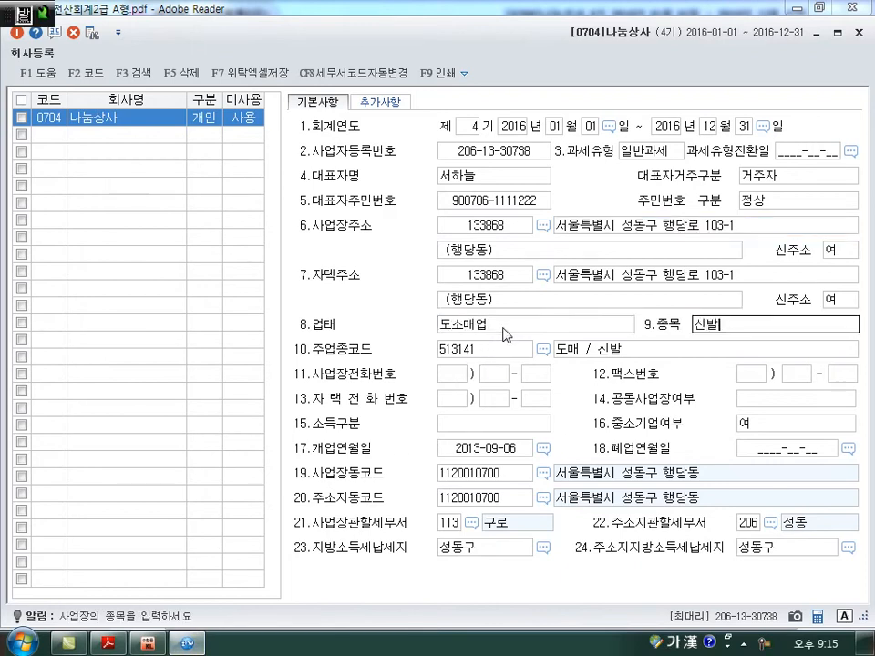
key(Return)
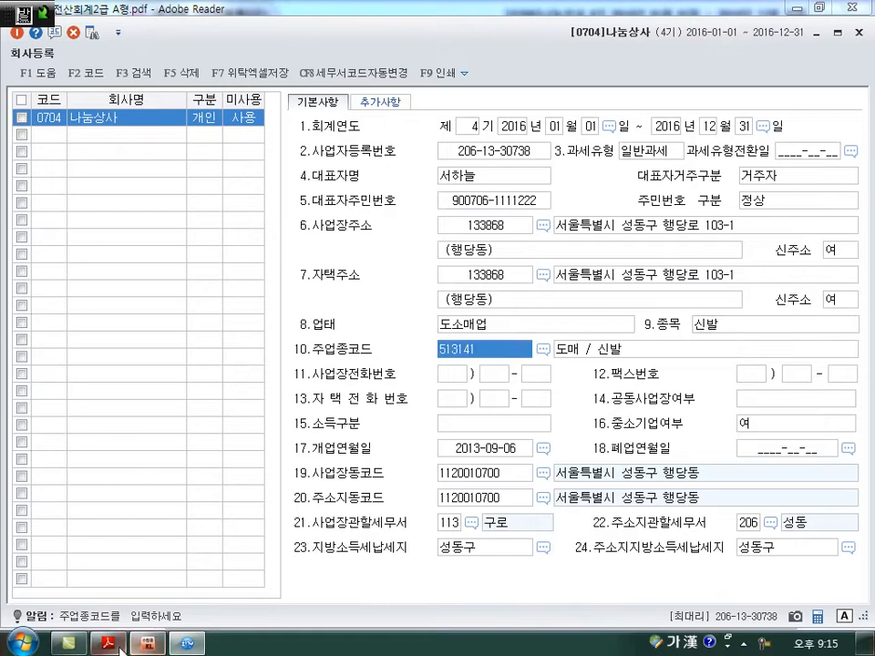
Step: Following the issuing tax office on the PDF certificate, set the business's district tax office (사업장관할세무서) to 206 성동 in KcLep
key(alt+Tab)
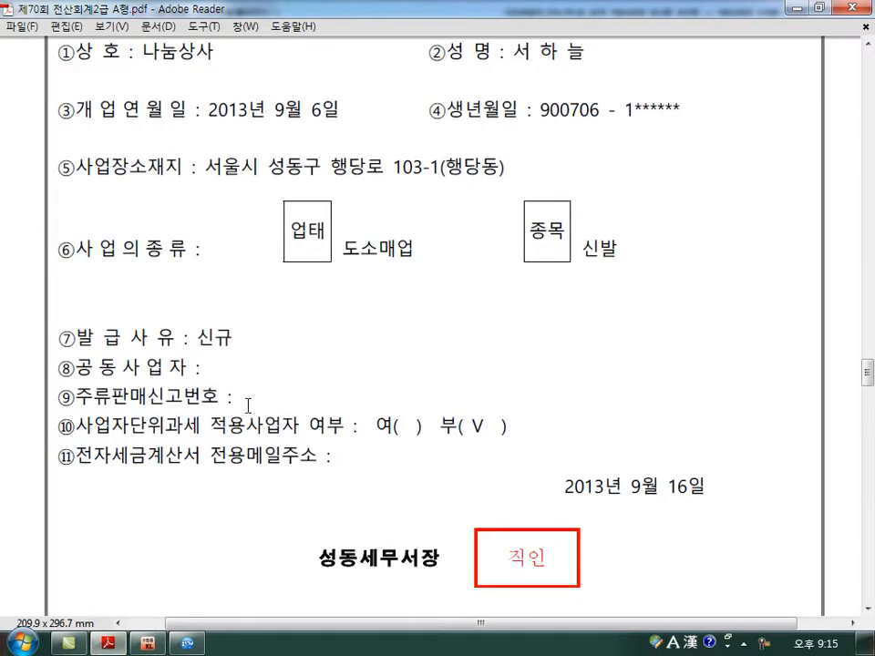
click(185, 642)
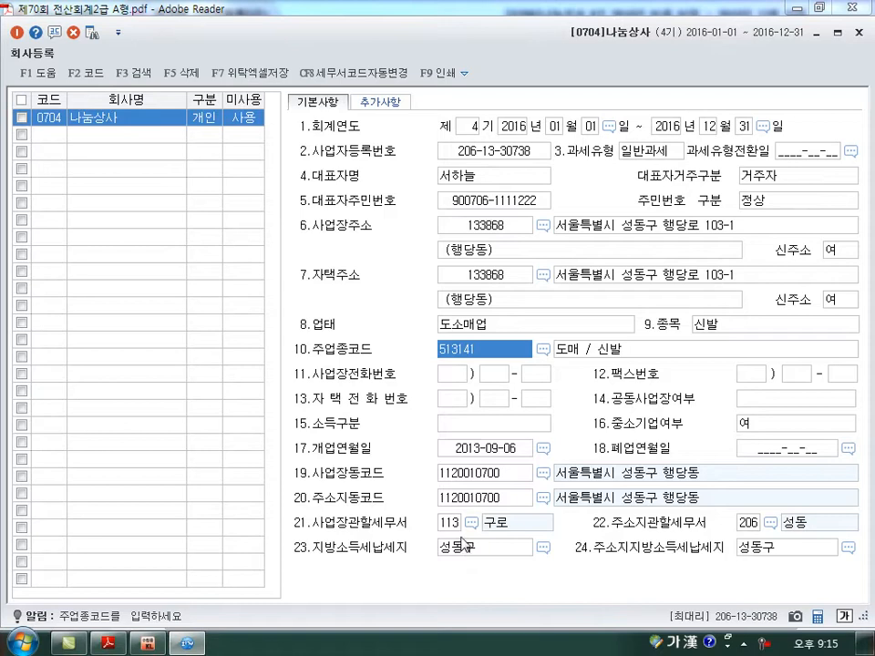
click(447, 523)
click(471, 524)
text(성동)
key(Return)
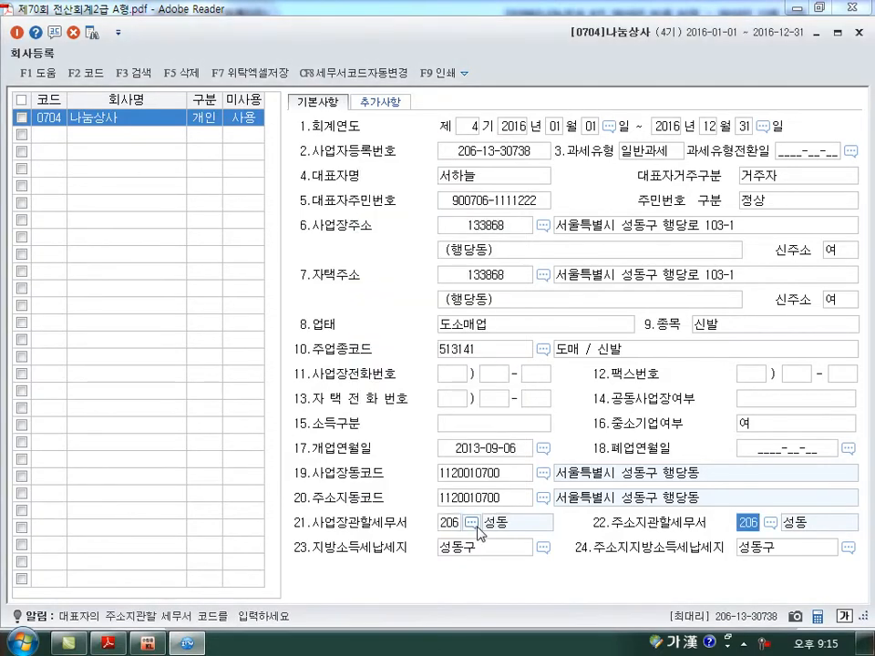
click(484, 539)
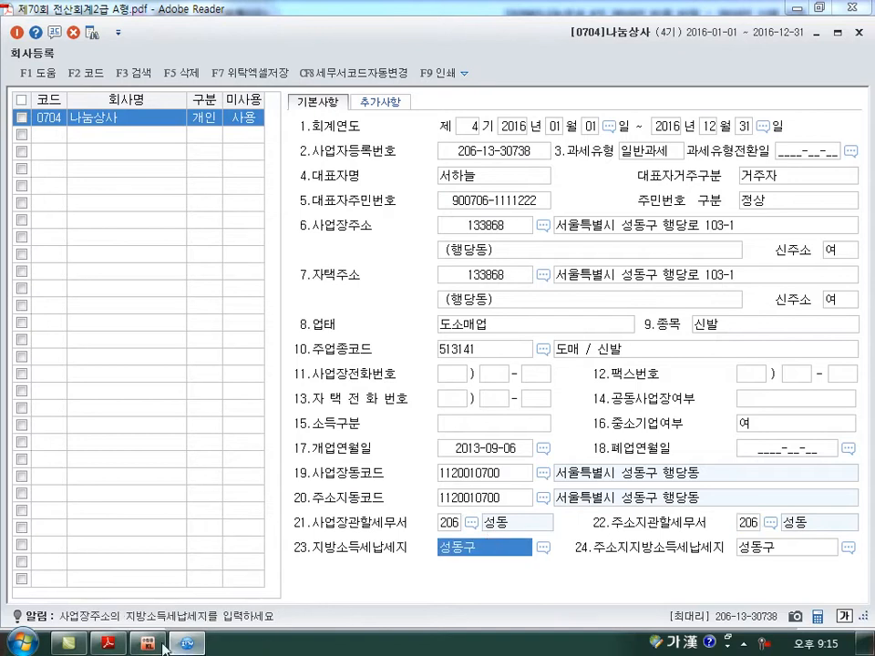
Step: On the PDF certificate, circle the corrected items 도소매업, 신발 and 성동 for review, and end the screen annotation
click(107, 644)
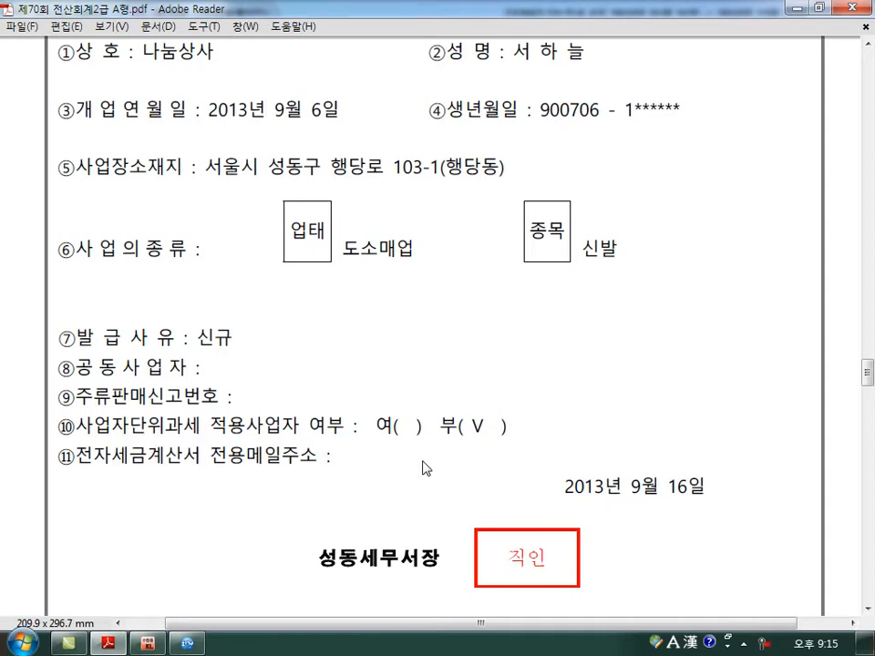
key(ctrl+2)
drag(410, 293, 400, 296)
drag(621, 272, 625, 270)
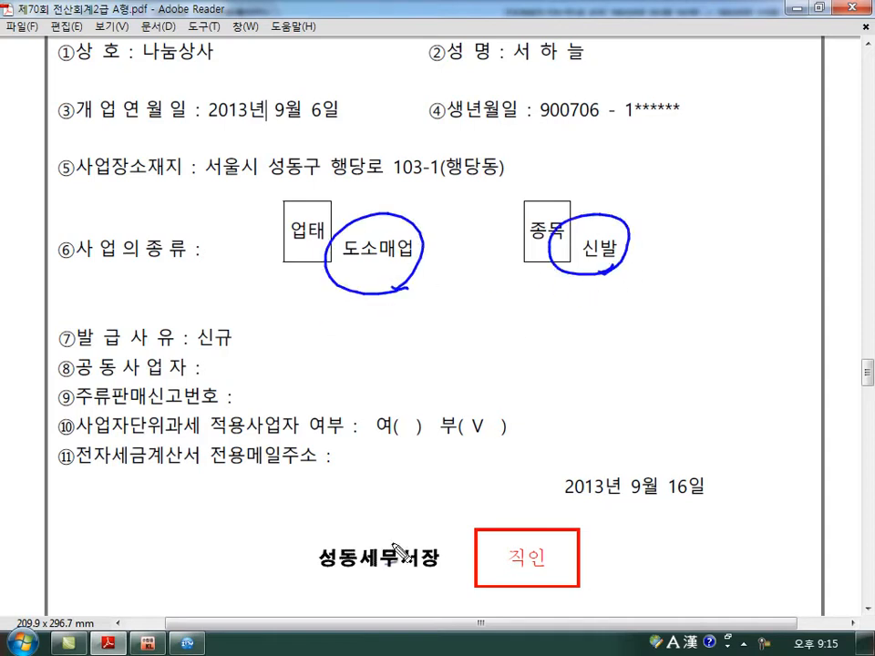
mouse_move(352, 593)
mouse_down()
mouse_move(356, 548)
mouse_move(346, 565)
mouse_move(357, 581)
mouse_up()
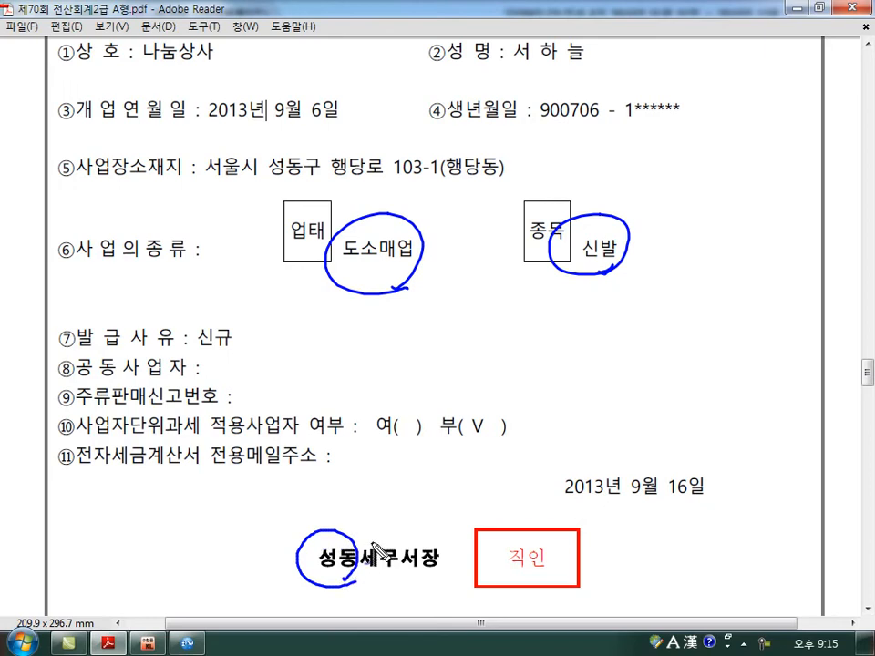
key(Escape)
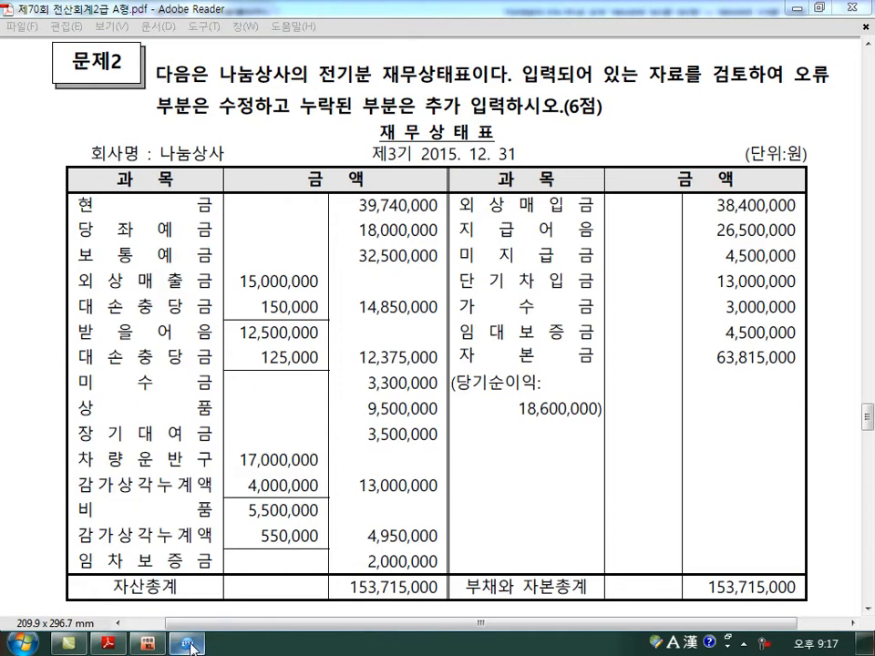
Step: Close the company registration in KcLep and open the prior-period balance sheet (전기분재무상태표) for Problem 2
key(alt+Tab)
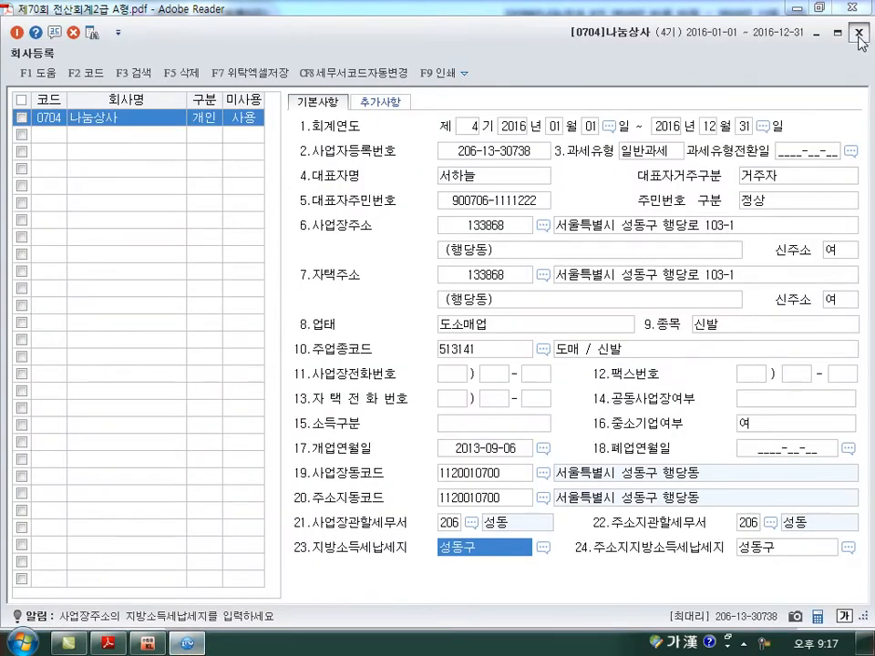
click(858, 32)
click(147, 643)
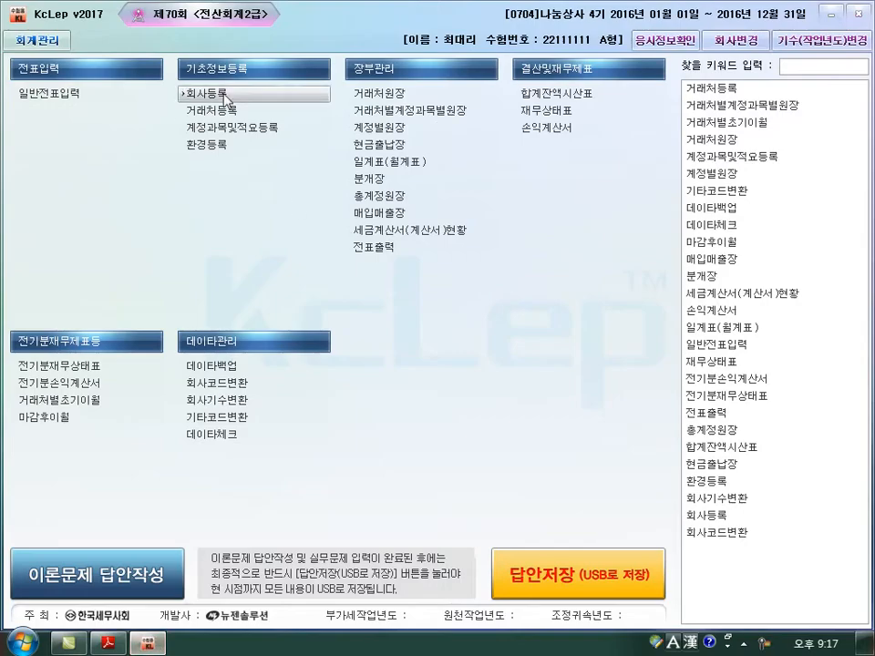
click(89, 367)
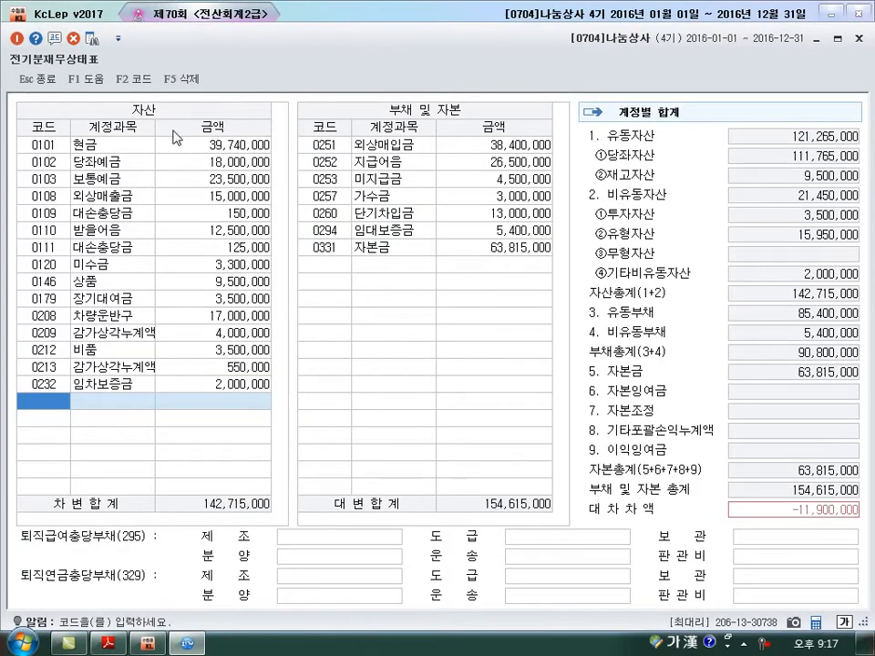
Step: Following Problem 2's balance sheet in the PDF, set the amount of 보통예금 to 32,500,000 in KcLep
click(108, 643)
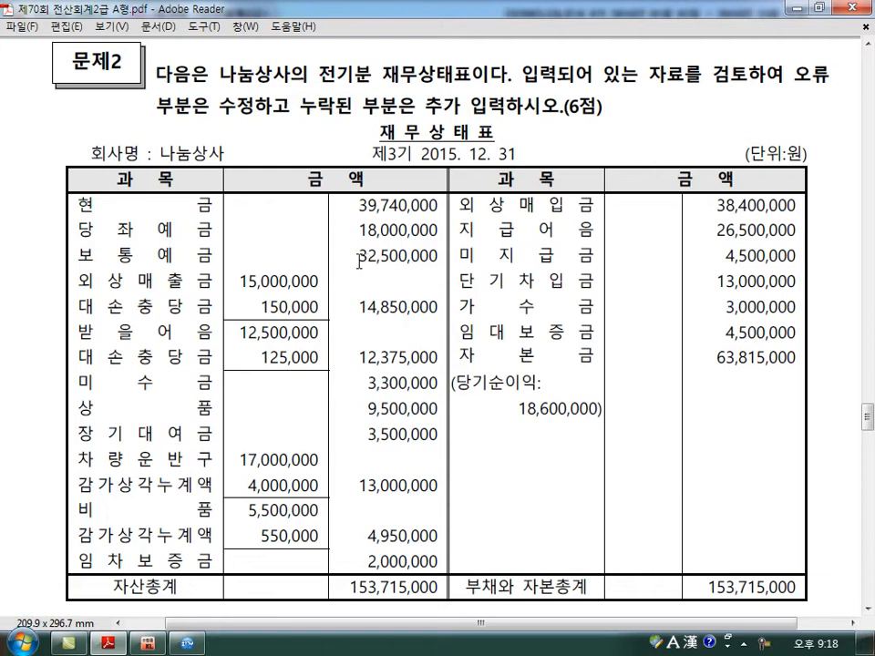
drag(359, 254, 437, 267)
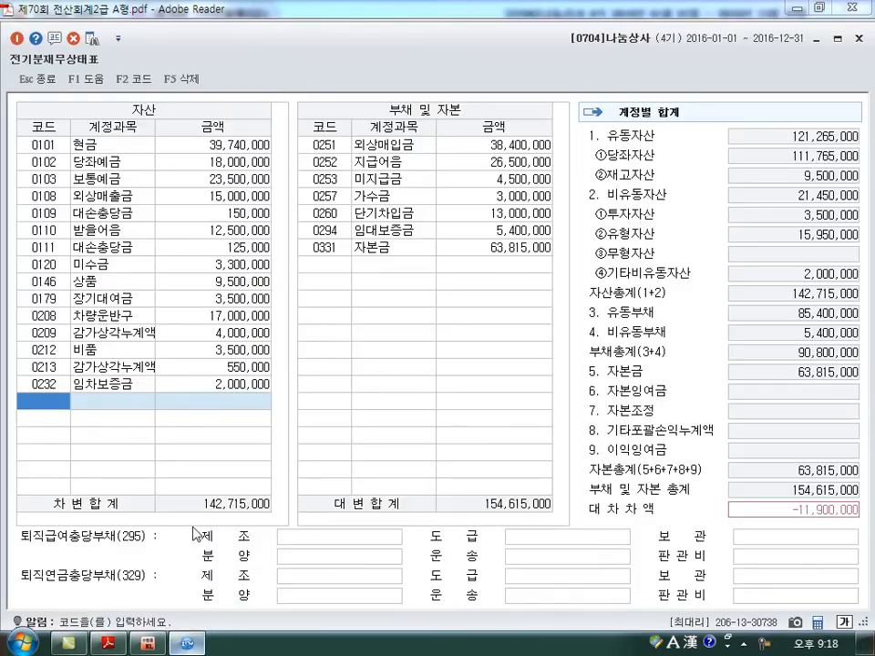
key(alt+Tab)
click(158, 185)
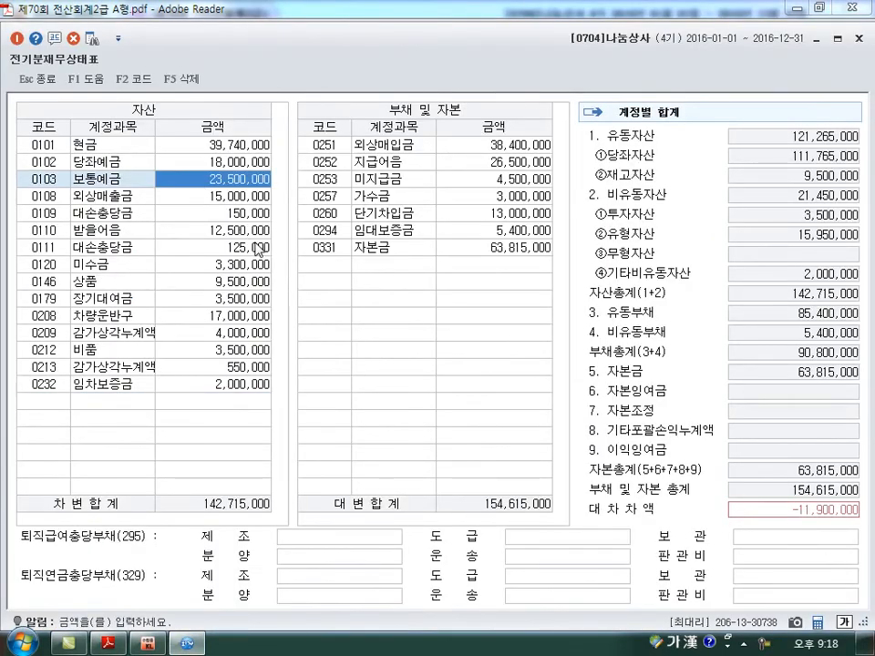
text(32,500,000)
key(Return)
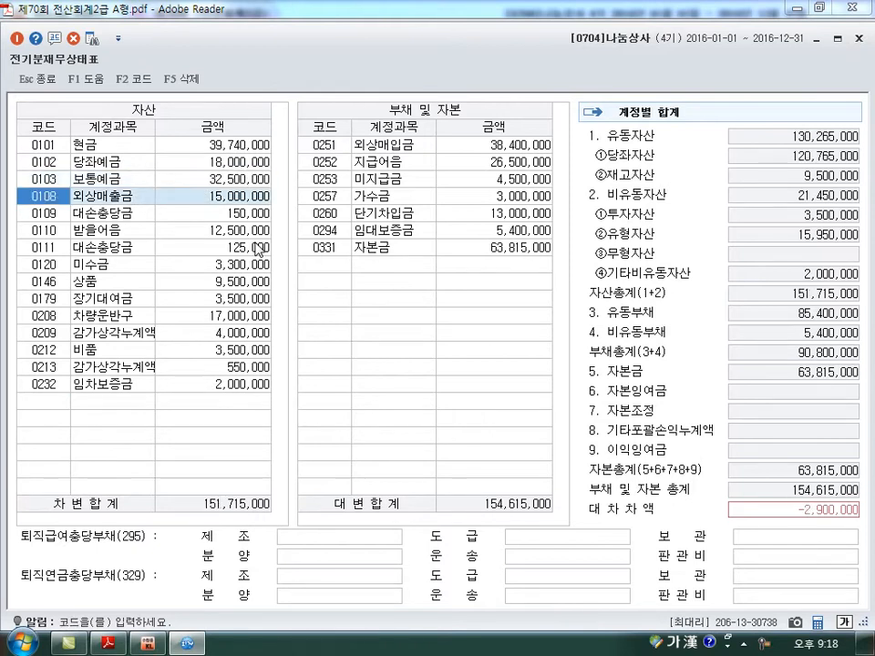
Step: Look up 비품 in the PDF balance sheet and set its amount to 5,500,000 in KcLep
click(109, 643)
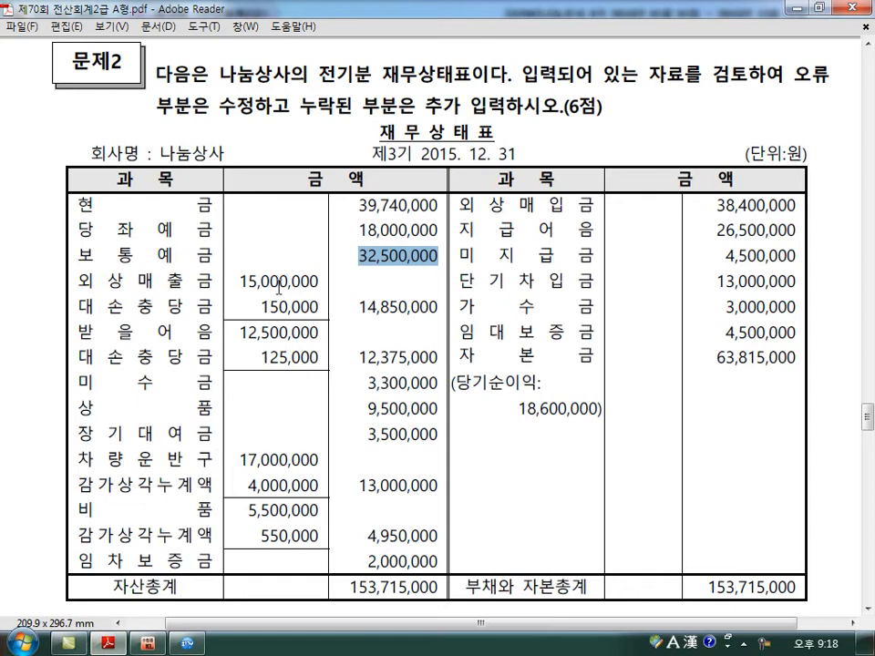
drag(250, 512, 315, 522)
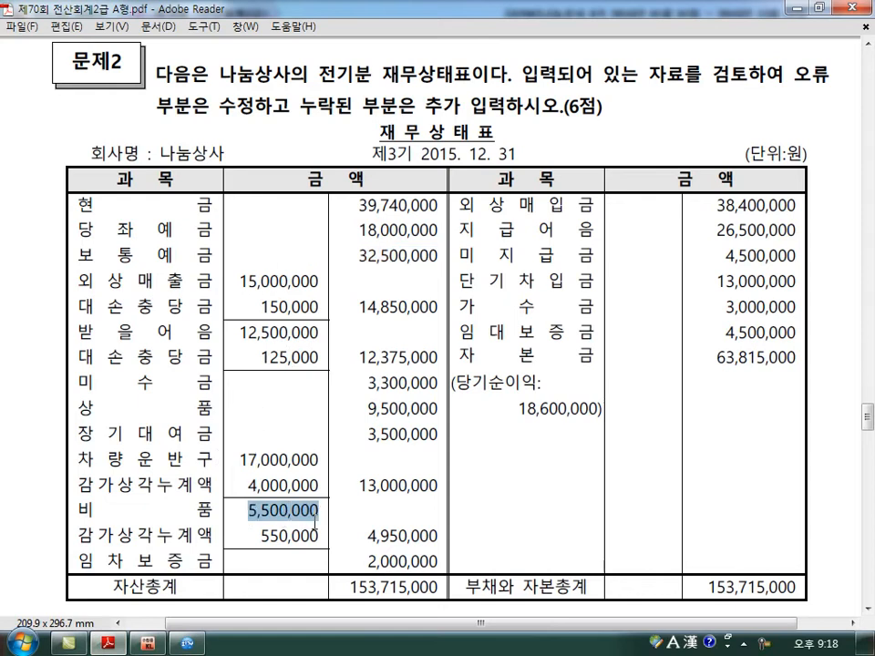
click(187, 643)
click(211, 352)
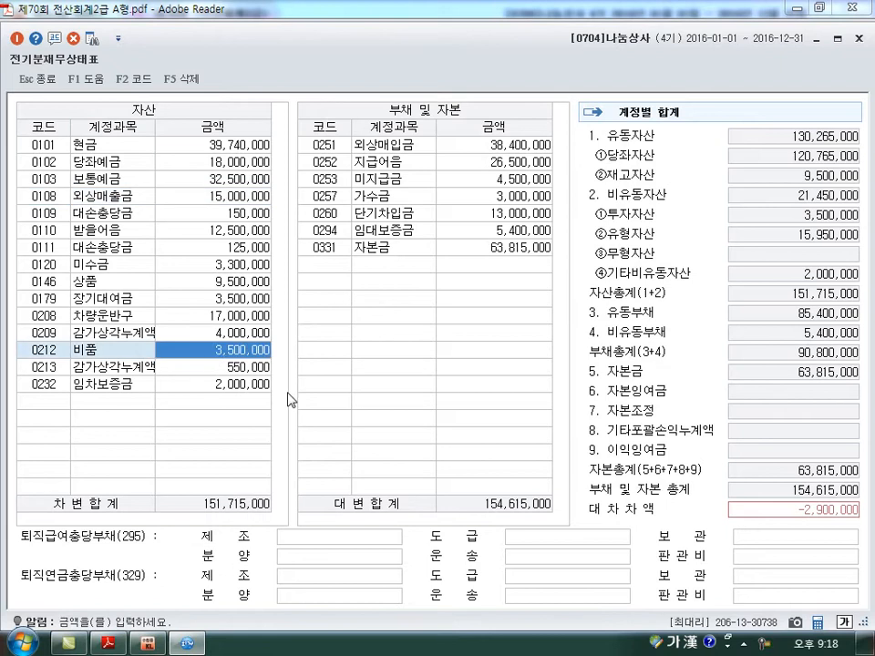
text(5500000)
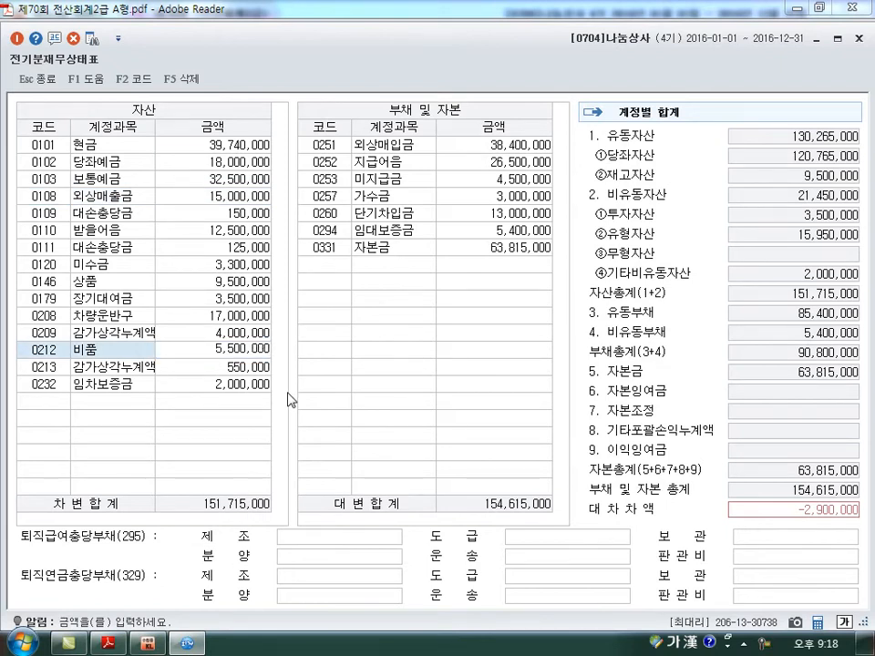
key(Return)
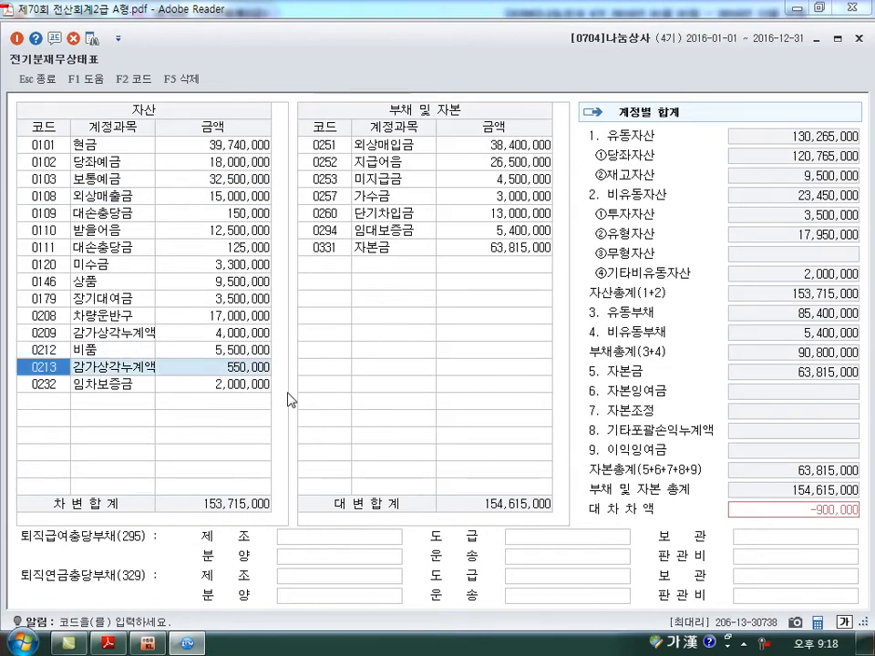
Step: Check the asset total and liabilities against the PDF, set 임대보증금 to 4,500,000 in KcLep, and close the prior-period balance sheet
click(107, 643)
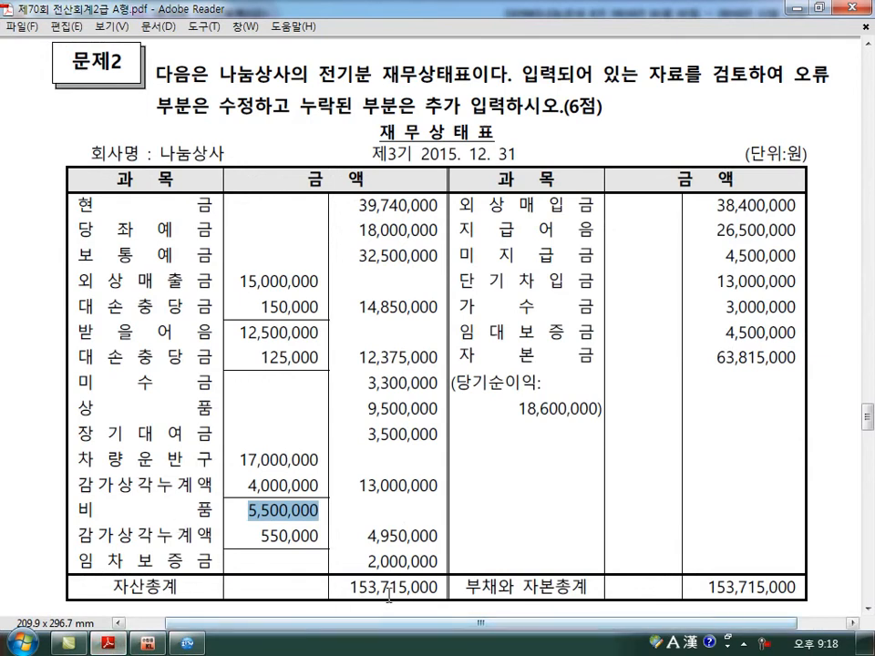
click(189, 643)
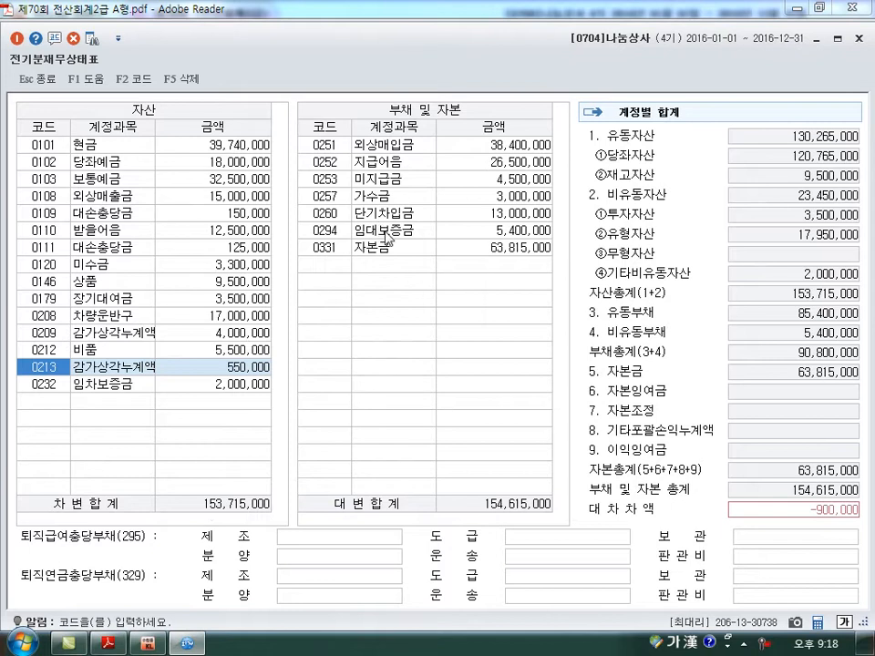
click(115, 645)
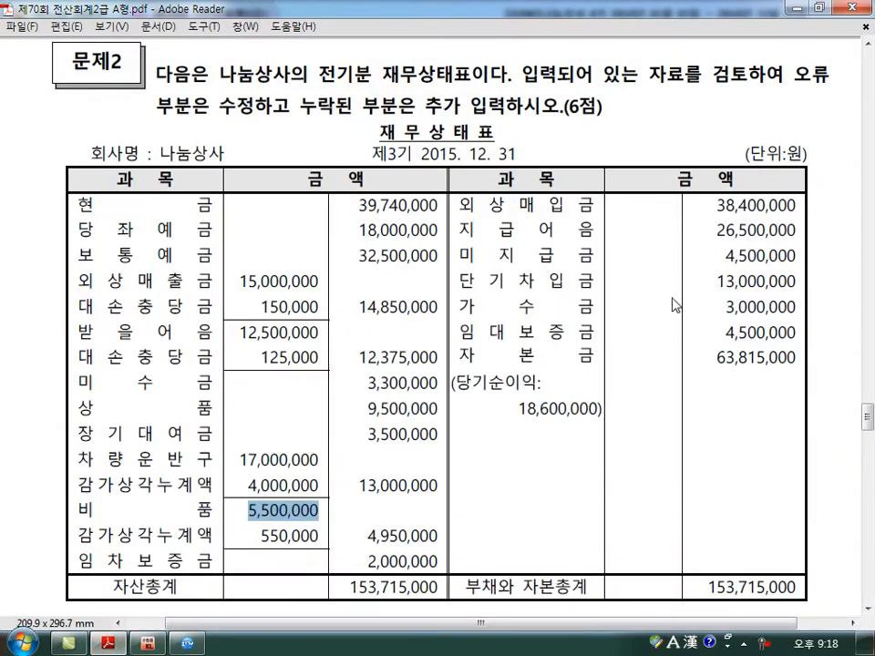
drag(726, 332, 793, 339)
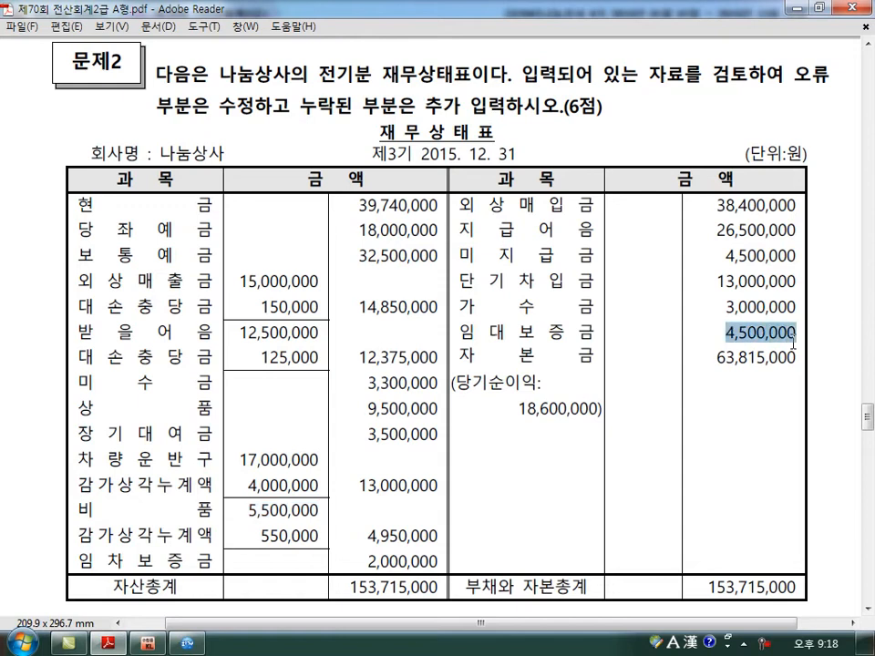
click(195, 638)
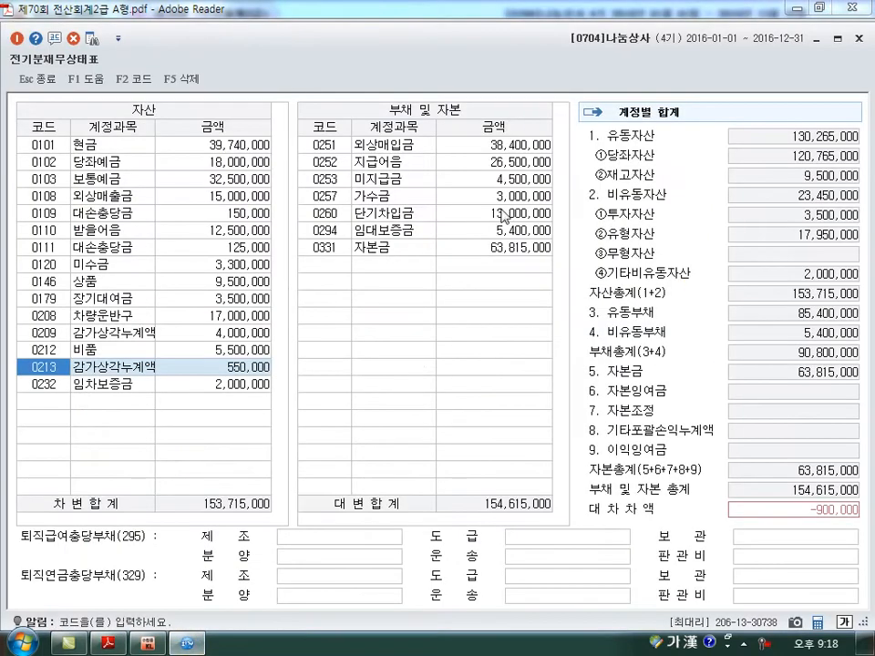
click(480, 234)
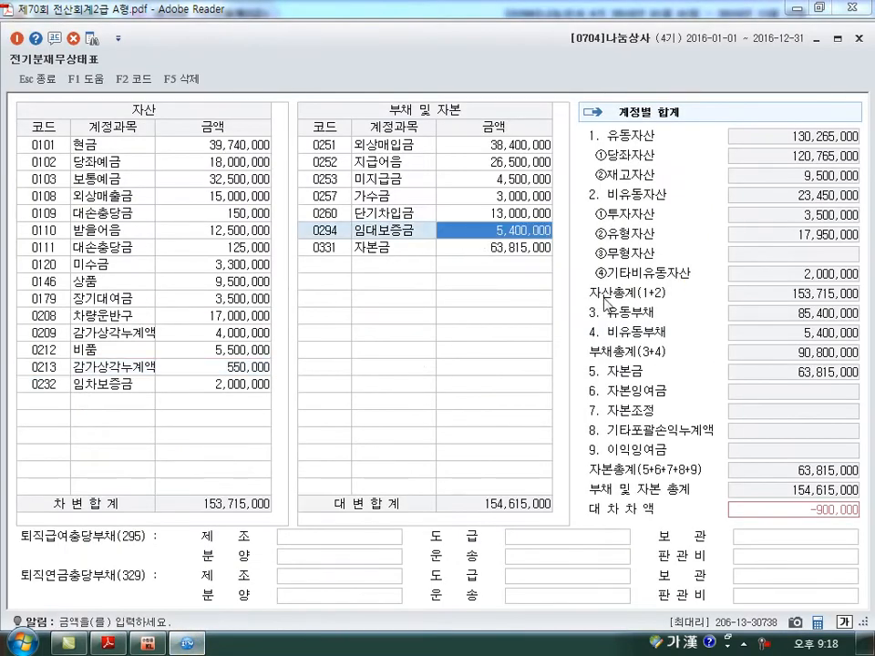
text(4,500,000)
key(Return)
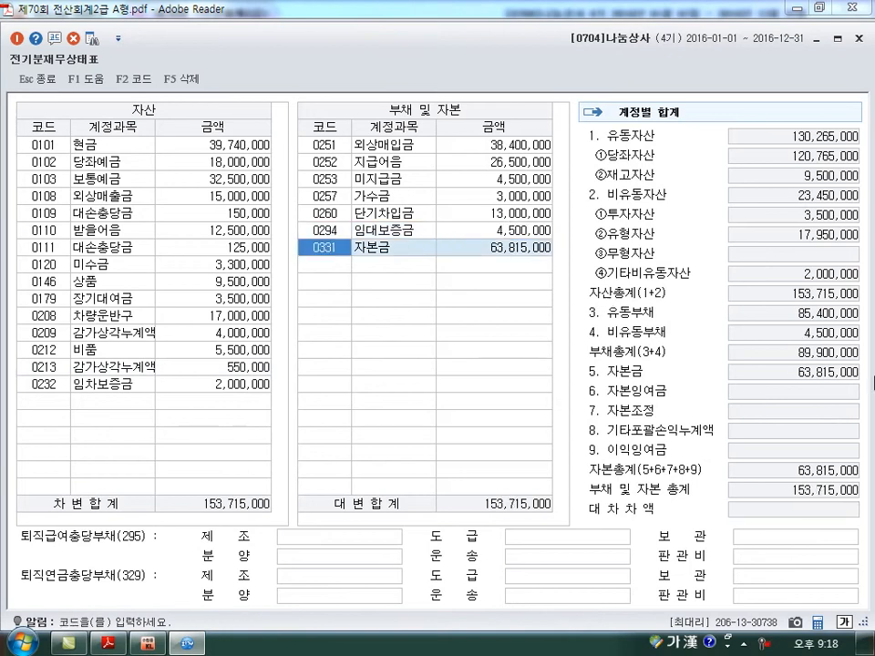
click(859, 41)
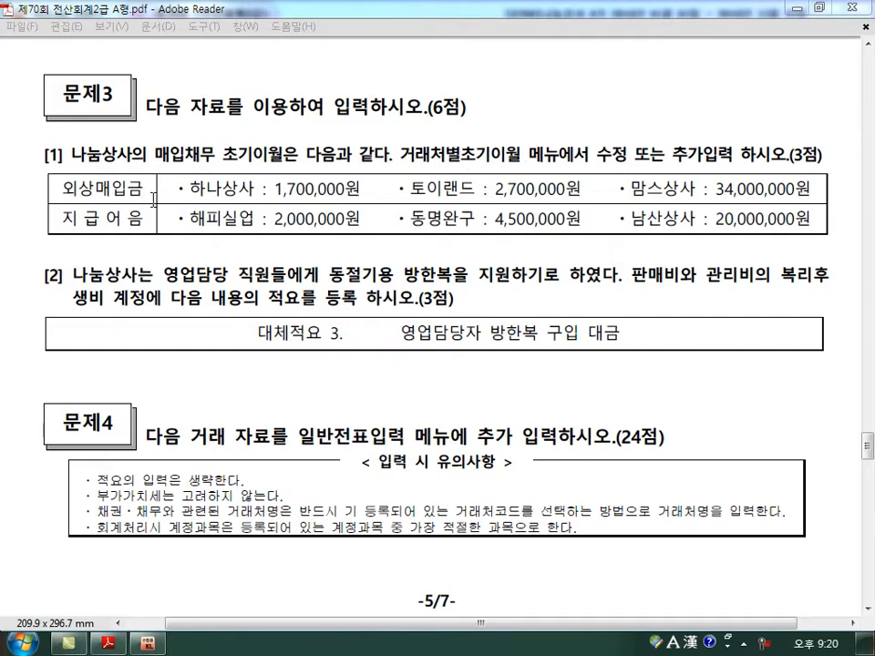
Step: For Problem 3, open the opening balances by customer (거래처별초기이월) in KcLep and show the vendors of 외상매입금
click(146, 643)
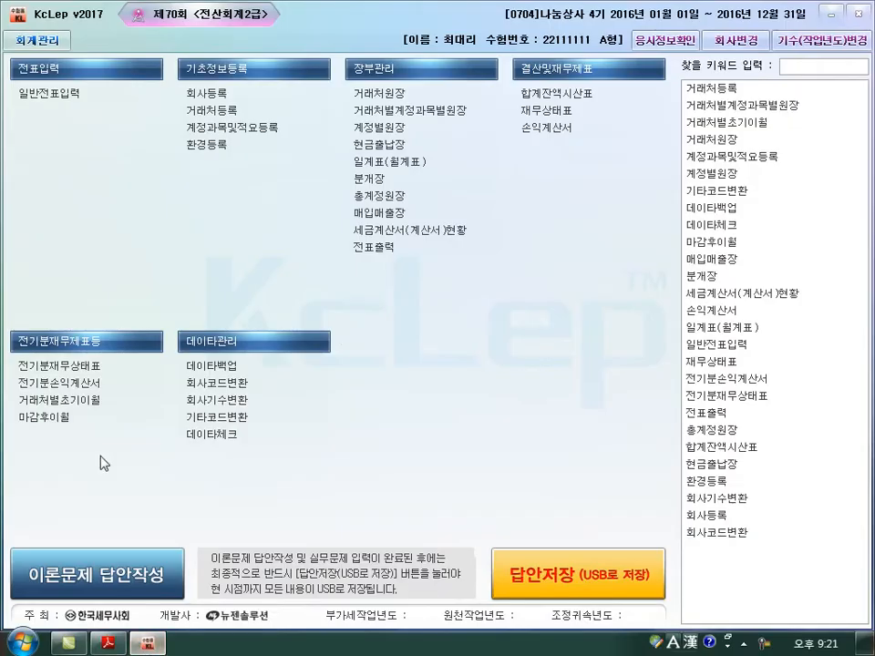
click(82, 401)
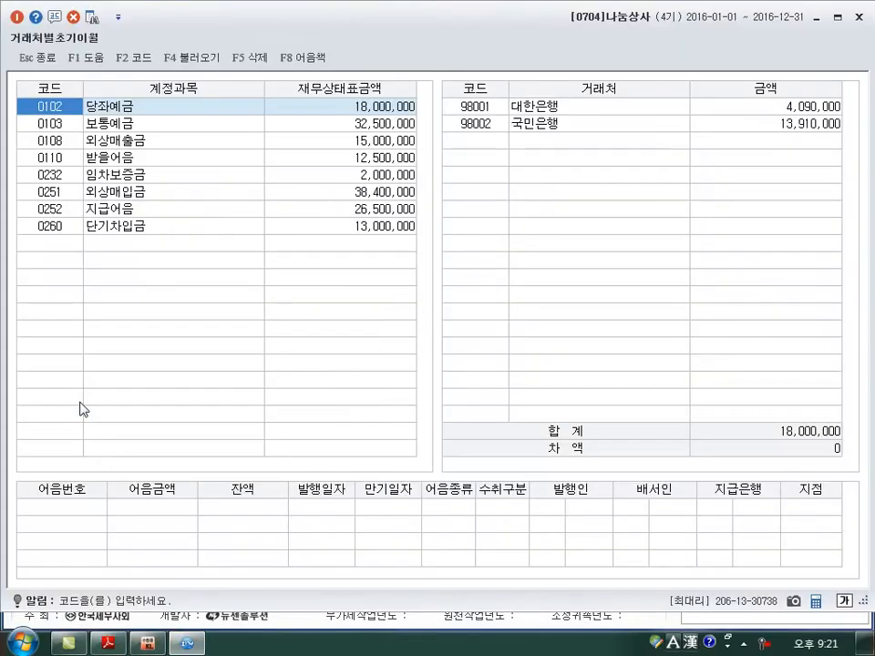
click(63, 192)
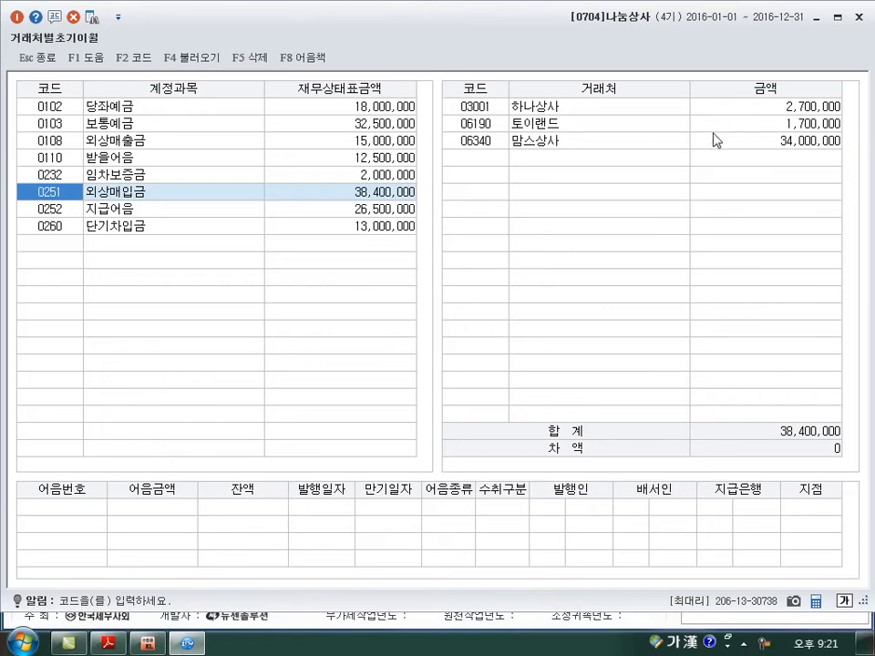
Step: Following Problem 3 item [1] in the PDF, set 하나상사's opening balance under 외상매입금 to 1,700,000 in KcLep
click(113, 645)
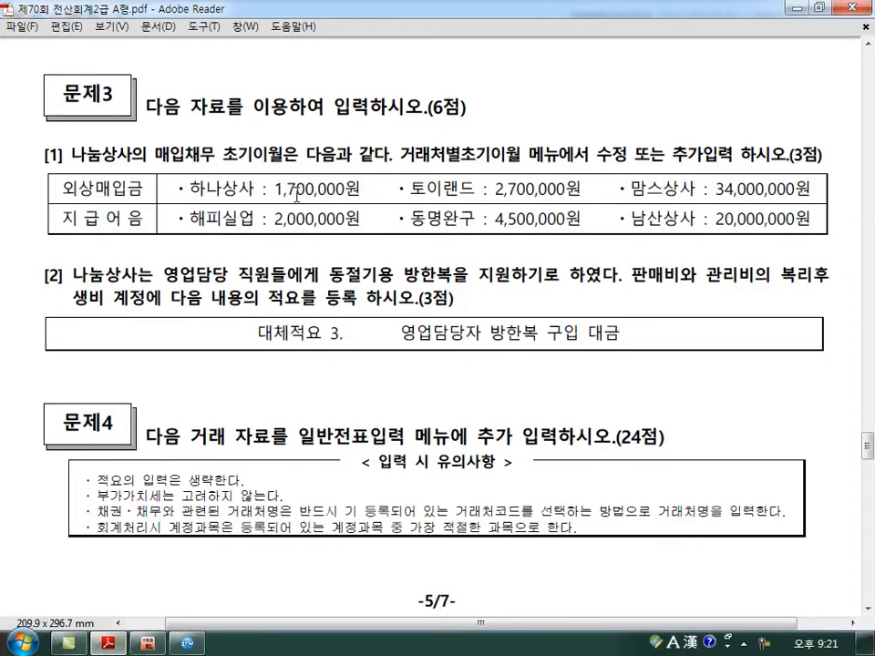
key(alt+Tab)
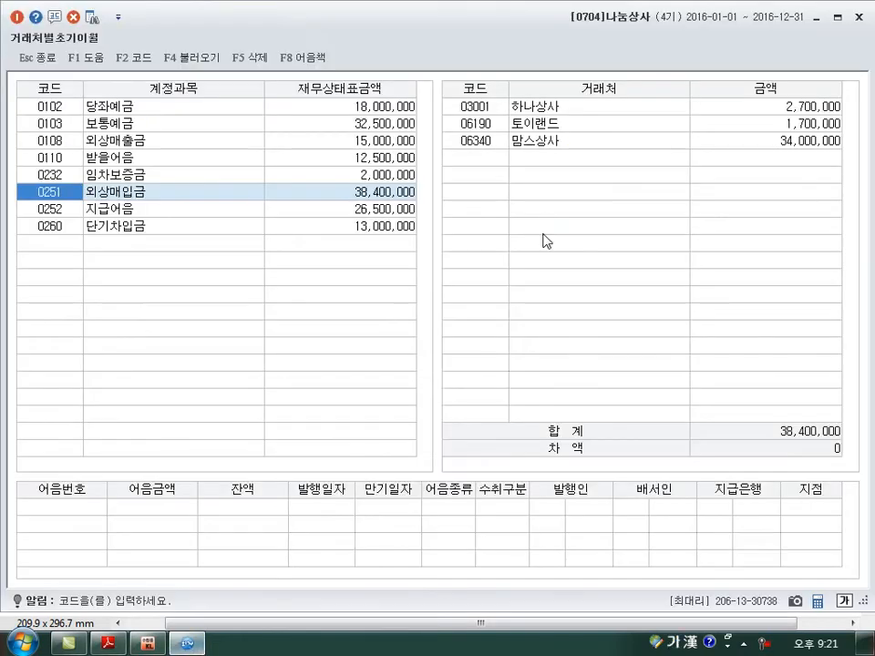
click(753, 113)
text(1700000)
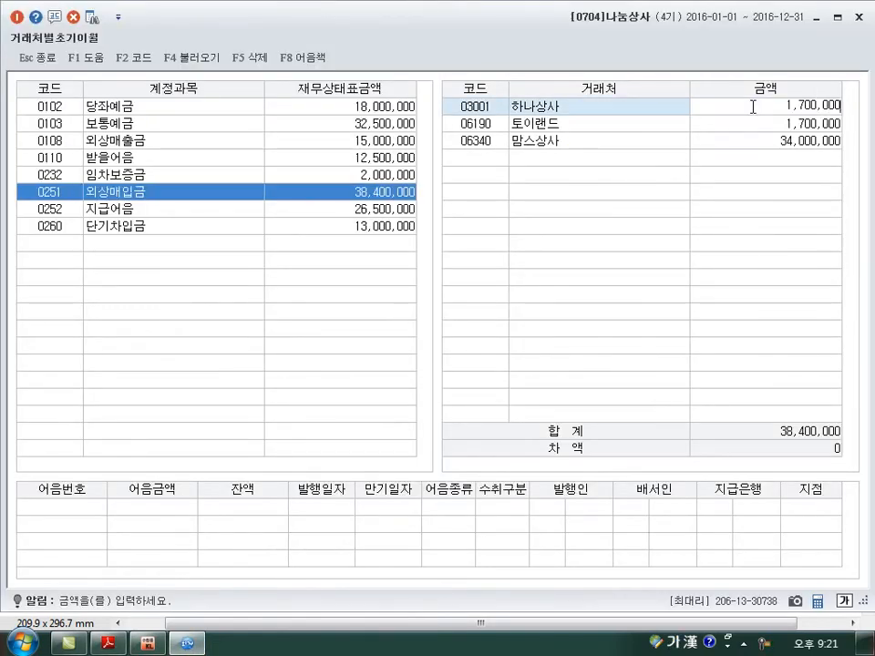
key(Return)
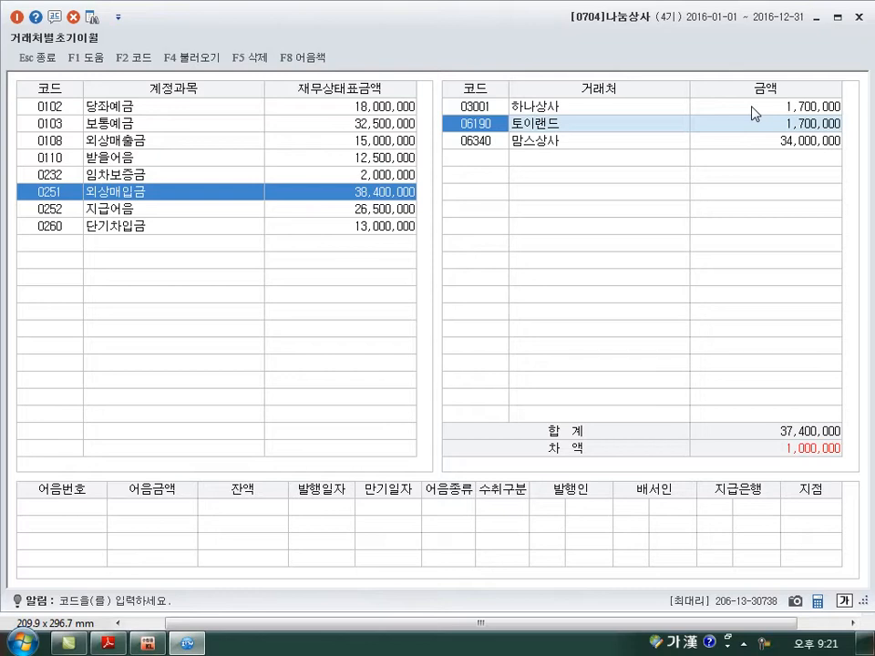
Step: Set 토이랜드's opening balance under 외상매입금 to 2,700,000
key(Return)
text(2700000)
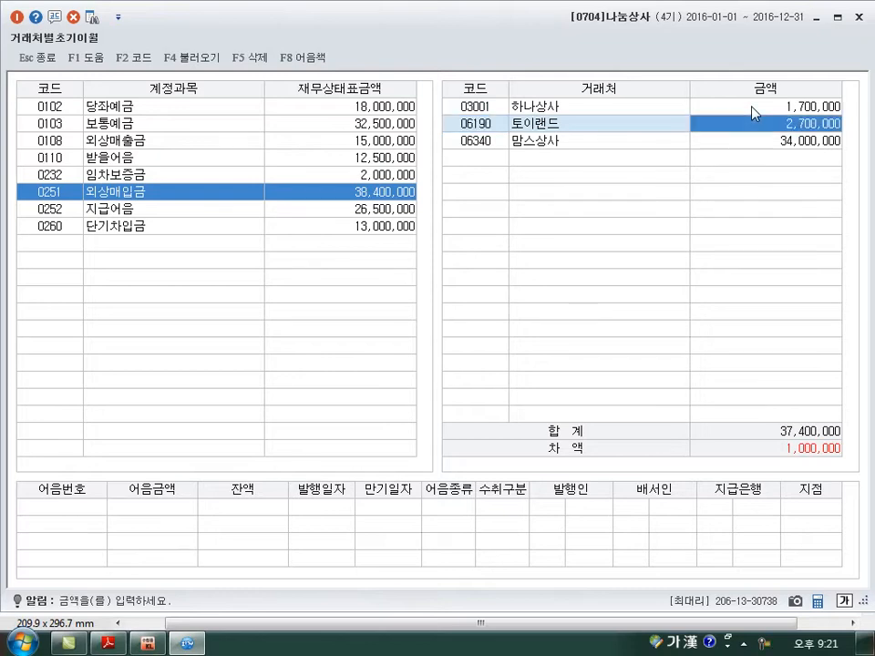
key(Return)
key(Down)
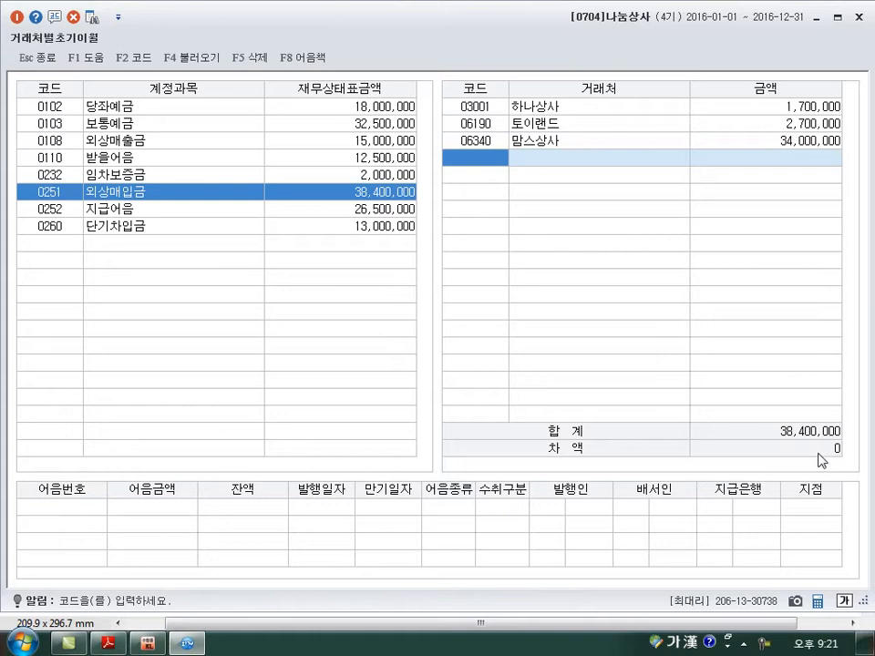
Step: Look up the 지급어음 vendor balances in the PDF and compare them with the 지급어음 vendors in KcLep
click(109, 643)
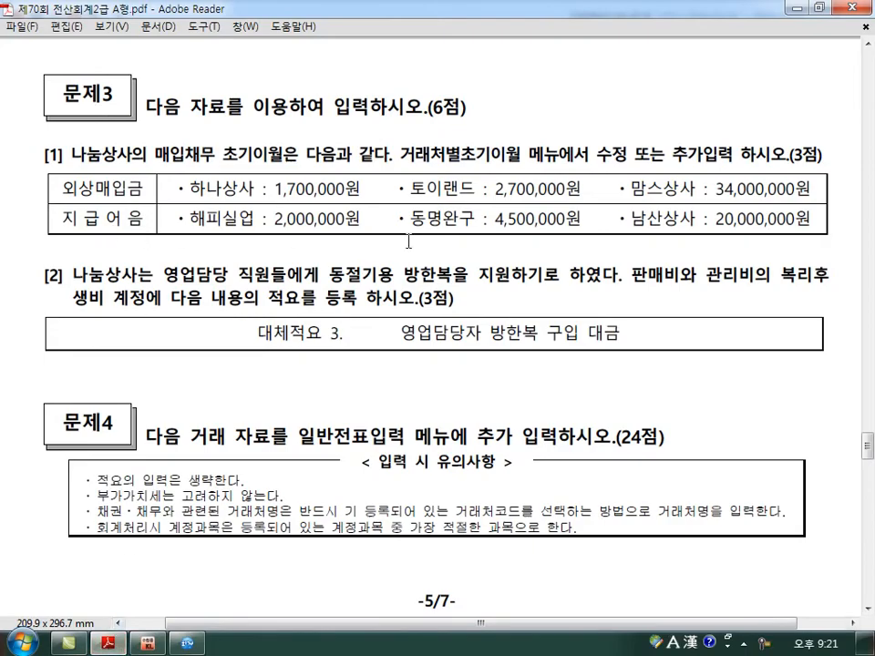
click(188, 643)
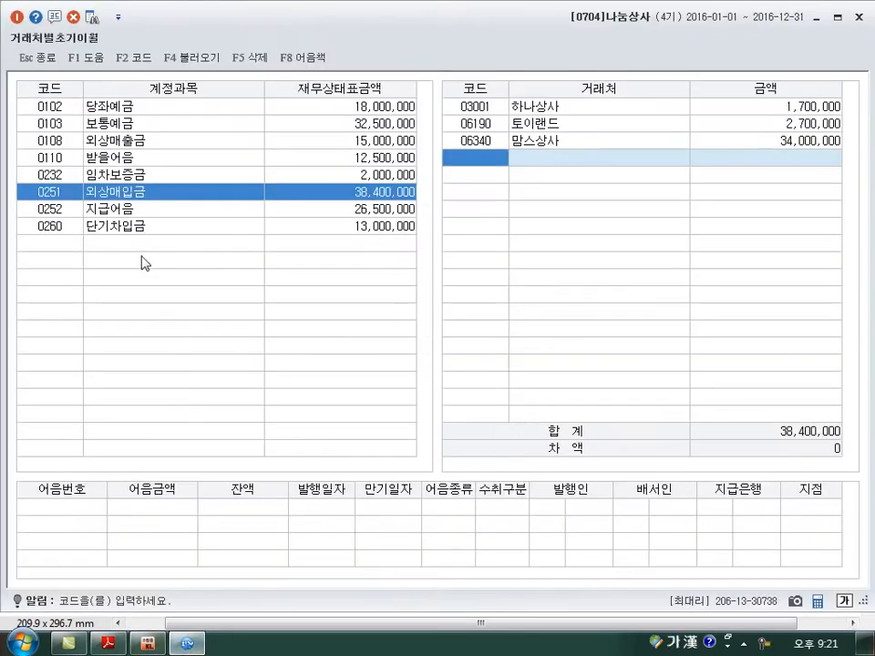
click(53, 209)
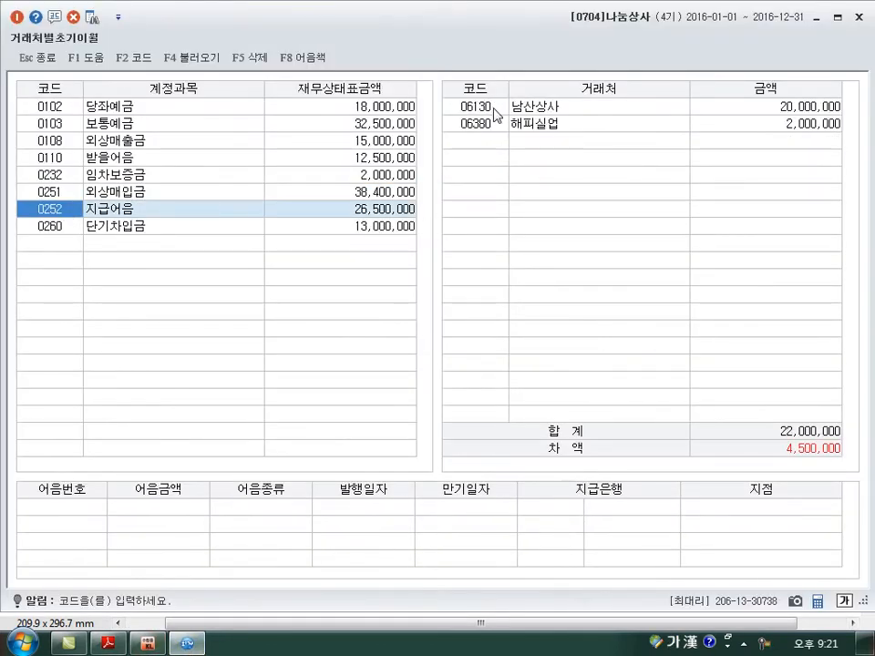
click(747, 124)
key(Left)
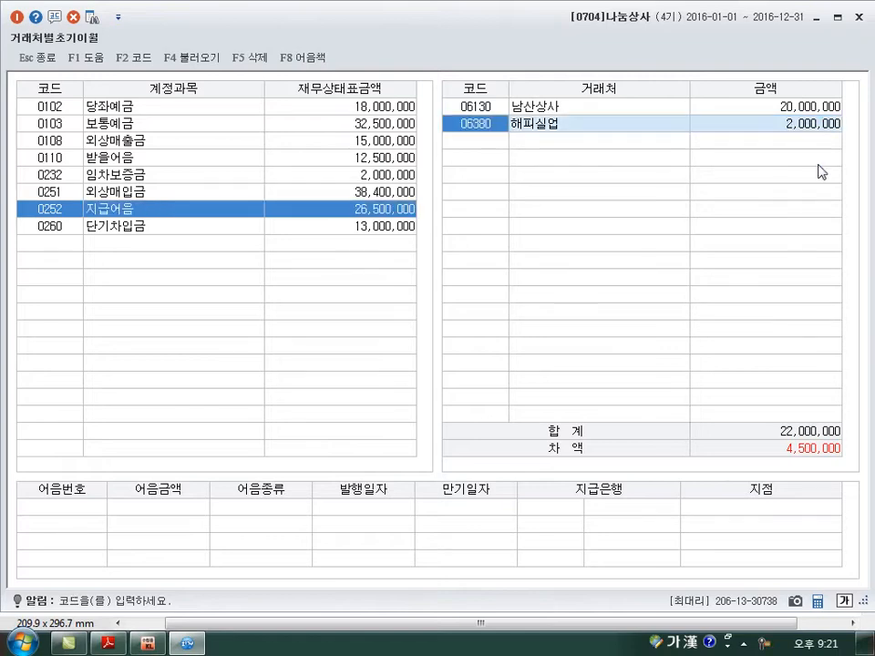
key(Up)
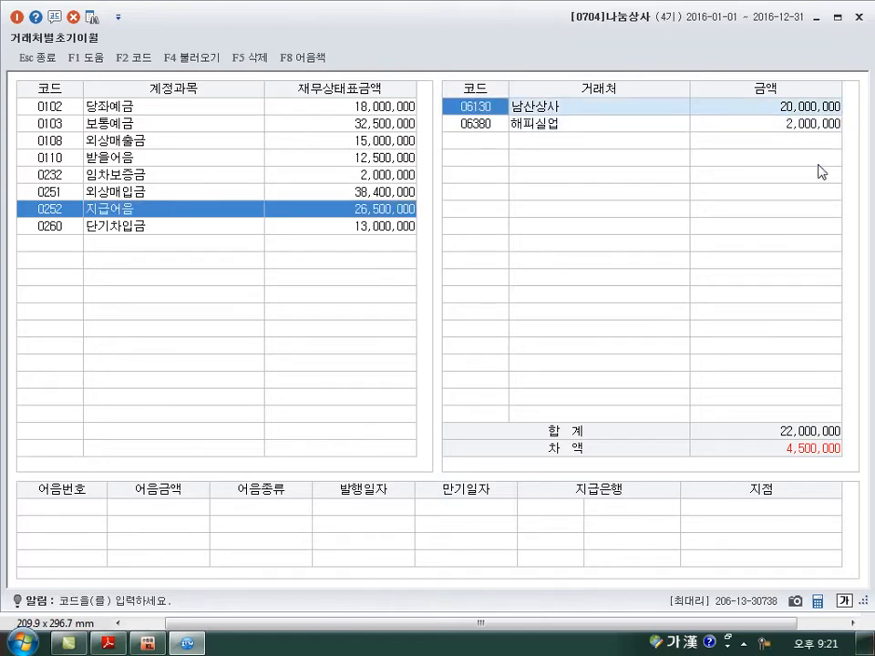
Step: Add 동명완구 as a vendor under 지급어음 with an opening balance of 4,500,000 and review the vendor amounts
key(Down)
key(Down)
key(F2)
text(동명)
key(Return)
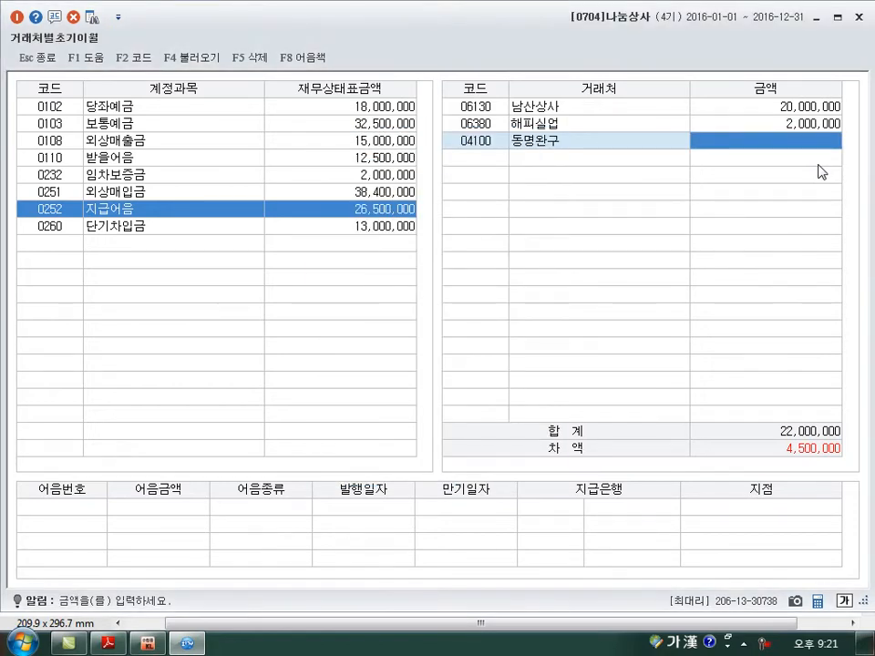
text(4,500,000)
key(Return)
key(Up)
key(Up)
key(Up)
key(Right)
key(Down)
key(Down)
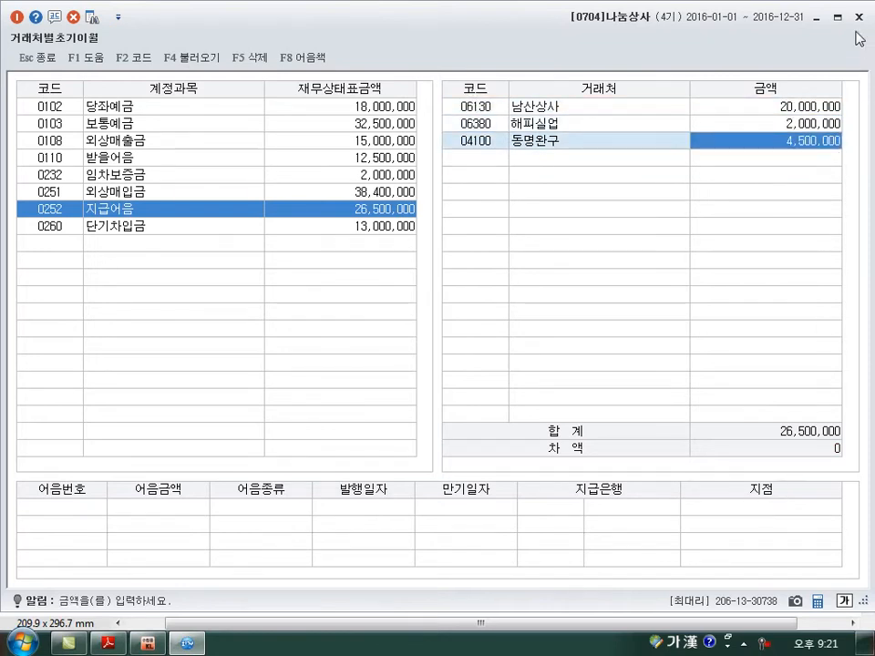
Step: Read Problem 3 item [2] in the PDF, then open 계정과목및적요등록 in KcLep and select 복리후생비 (0811) under 판매관리비
key(alt+Tab)
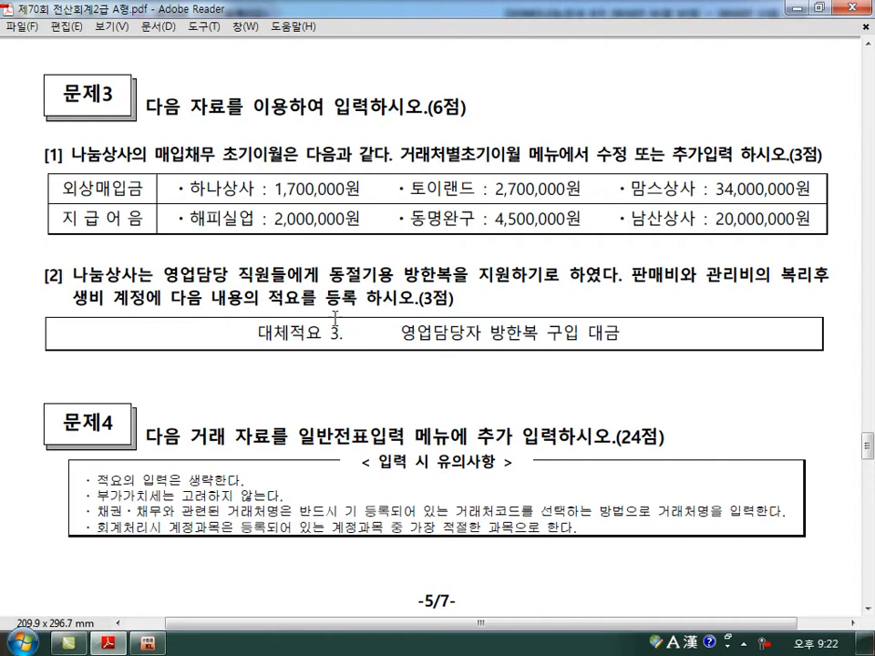
click(149, 643)
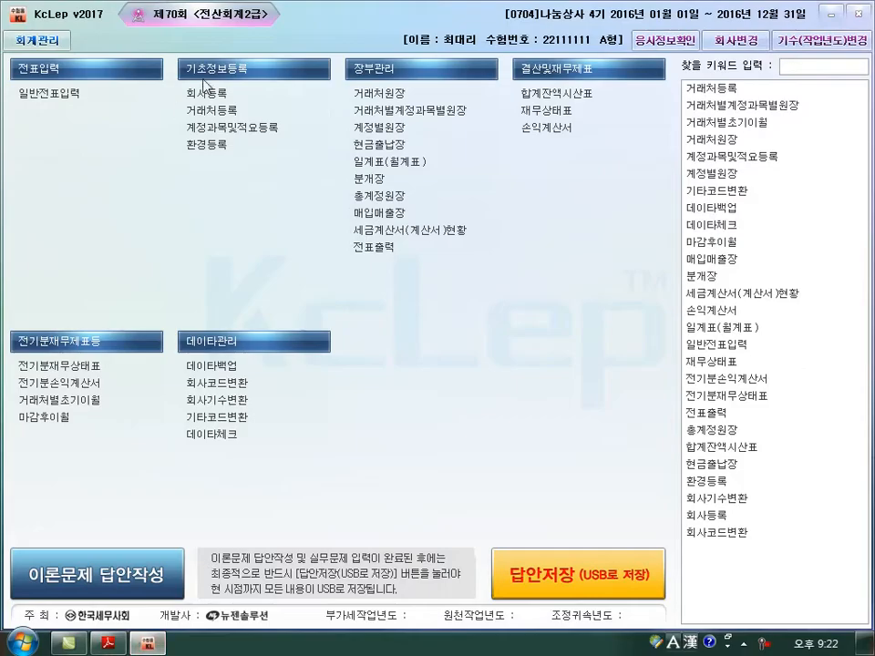
click(228, 128)
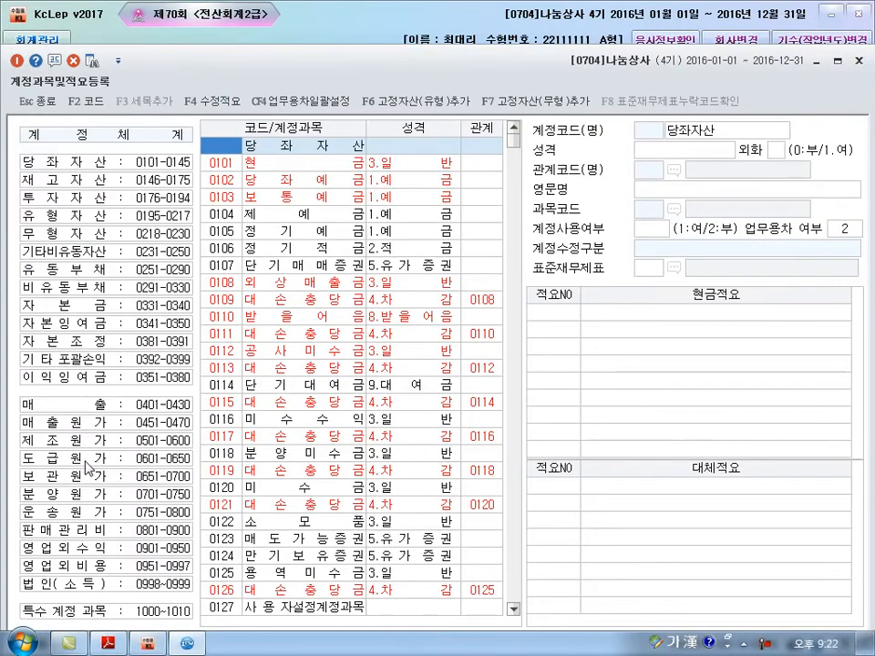
click(88, 530)
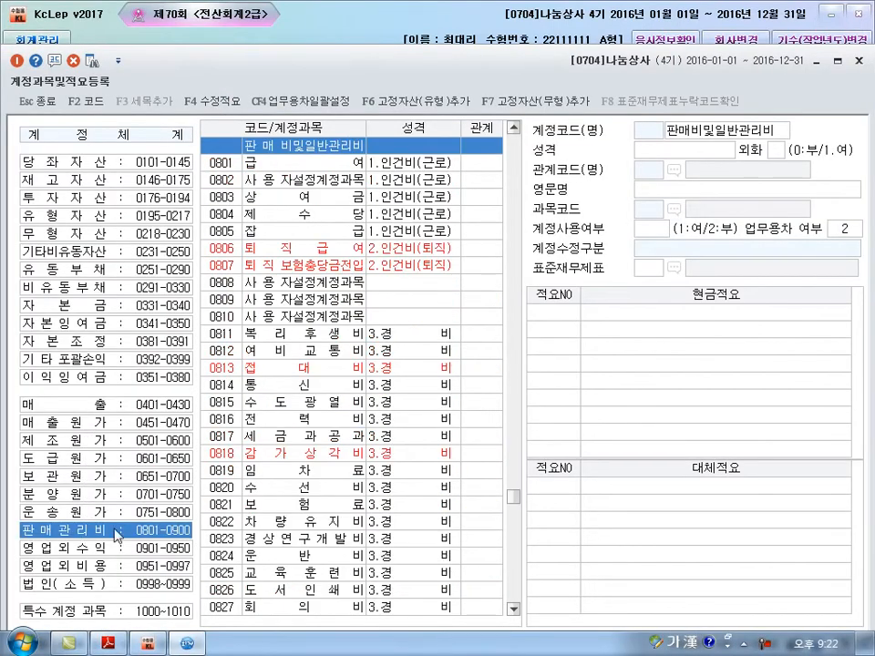
click(253, 332)
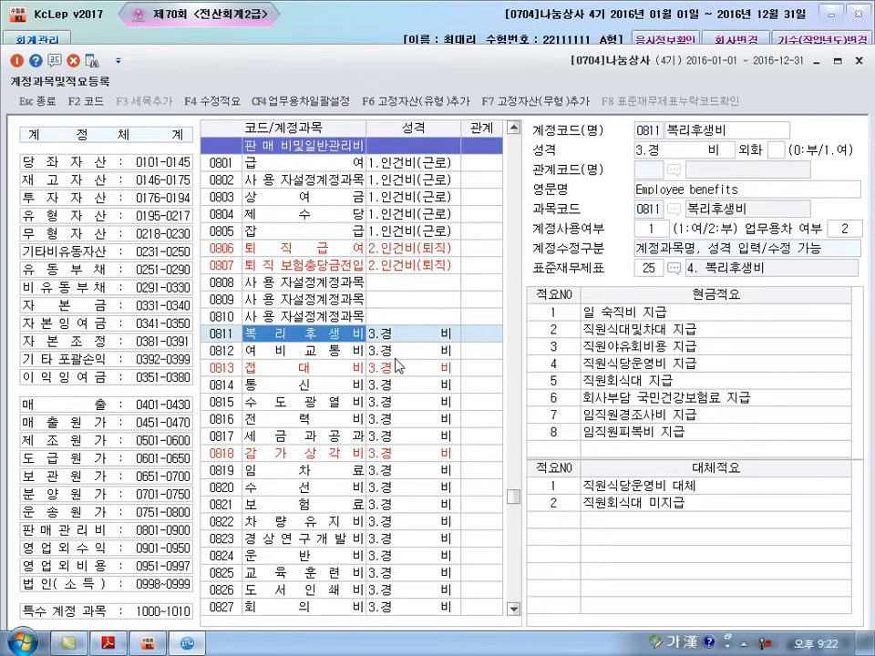
Step: Register 대체적요 3 of 복리후생비 as "영업담당자 방한복 구입 대금" and close the account registration
click(557, 518)
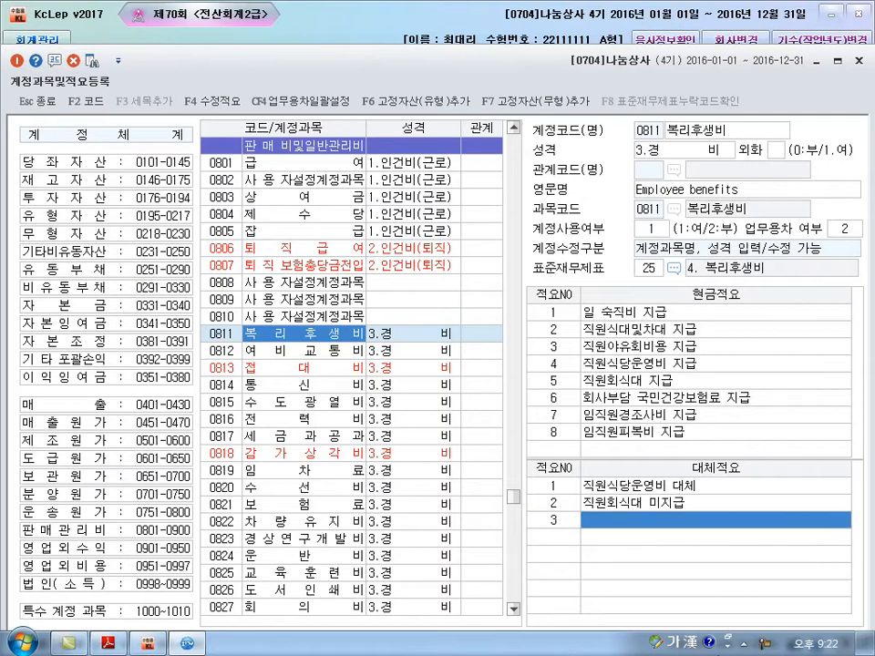
text(영업ㄷ당자)
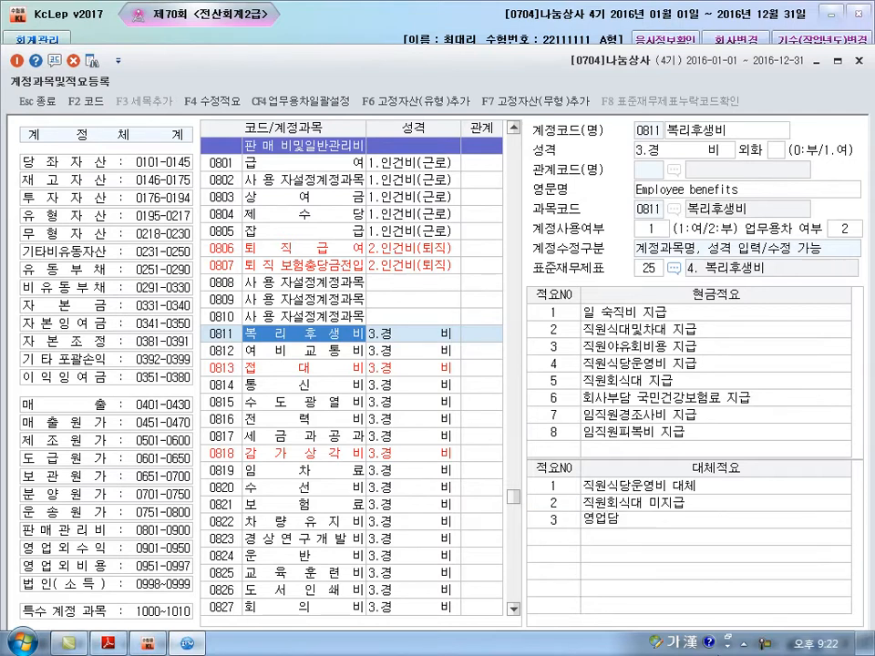
text( 방한복 구입 대금)
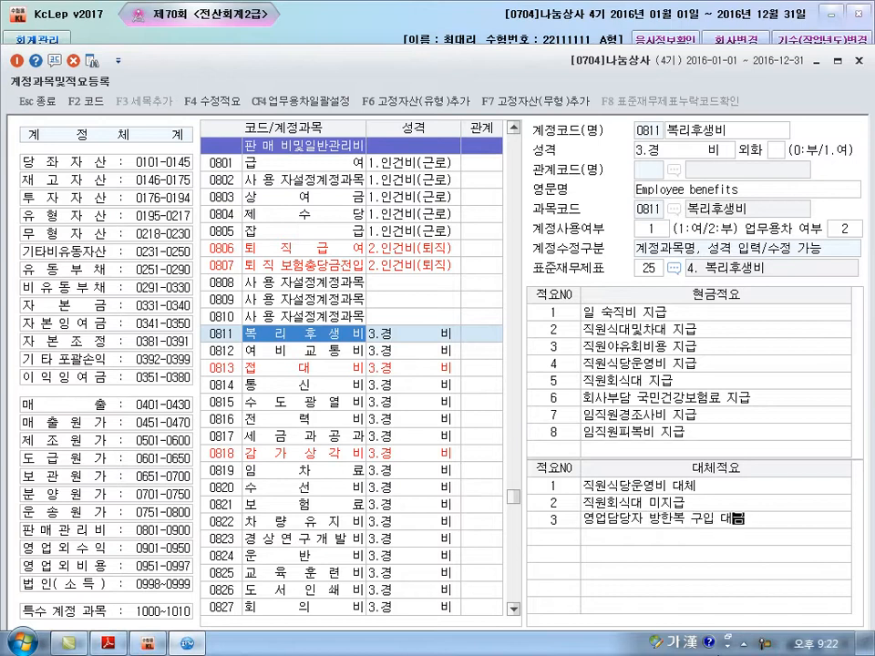
key(Return)
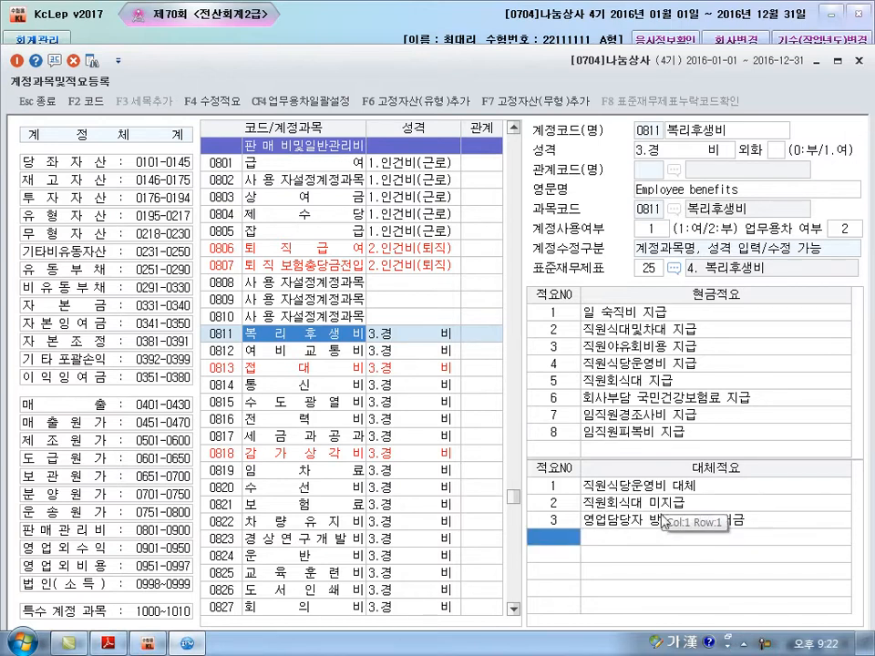
click(857, 60)
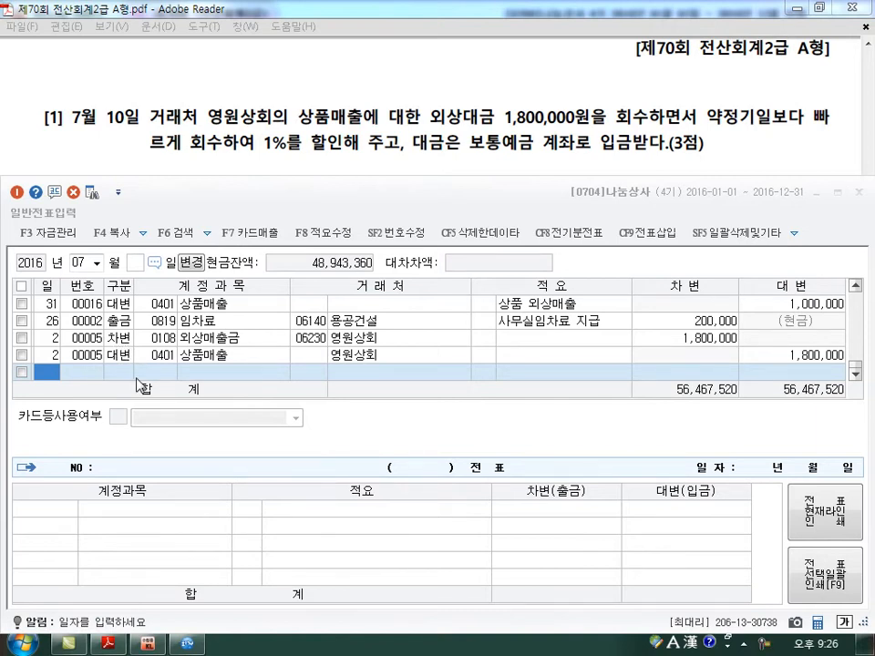
Step: For Problem 4 item [1], enter a July 10 credit line for 외상매출금 (0108), customer 영원상회, amount 1,800,000
text(10)
key(Return)
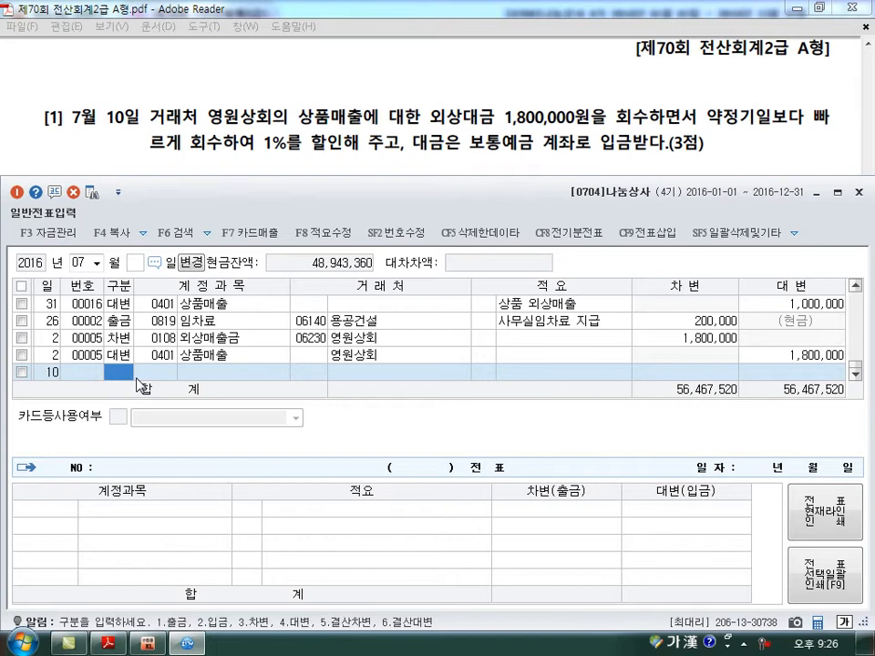
text(4)
key(Return)
text(108)
key(Return)
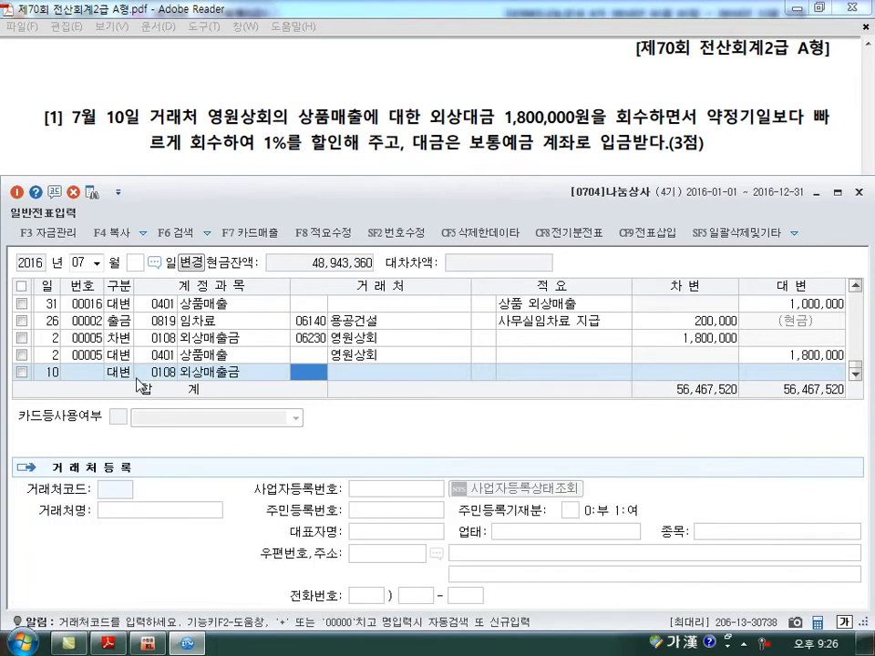
text(영원)
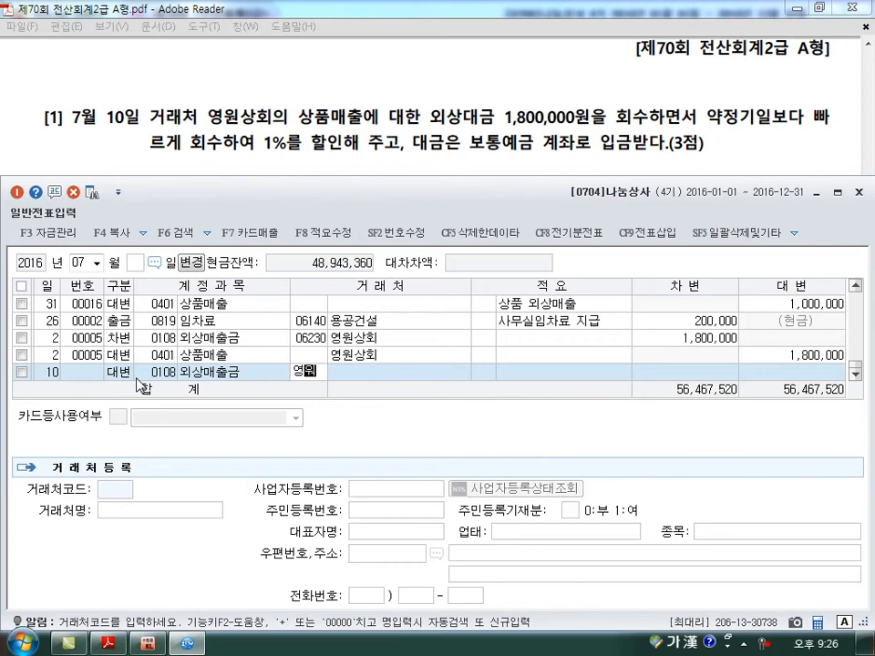
key(Return)
key(Return)
key(Return)
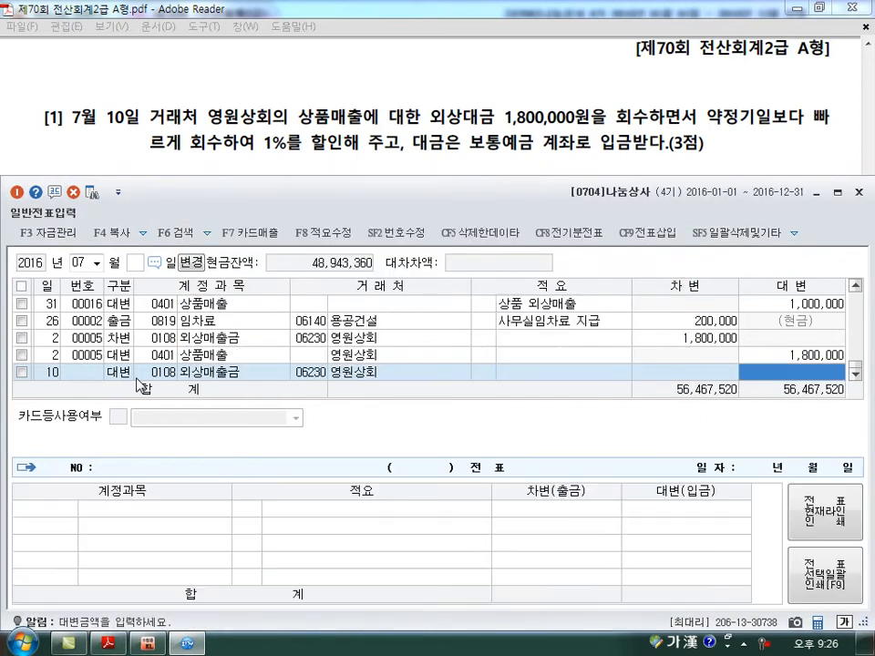
text(1,800,000)
key(Return)
Step: Add a July 10 debit line for 매출할인 (0403, the 상품매출 one) with an amount of 18,000
text(10)
key(Return)
text(3)
key(Return)
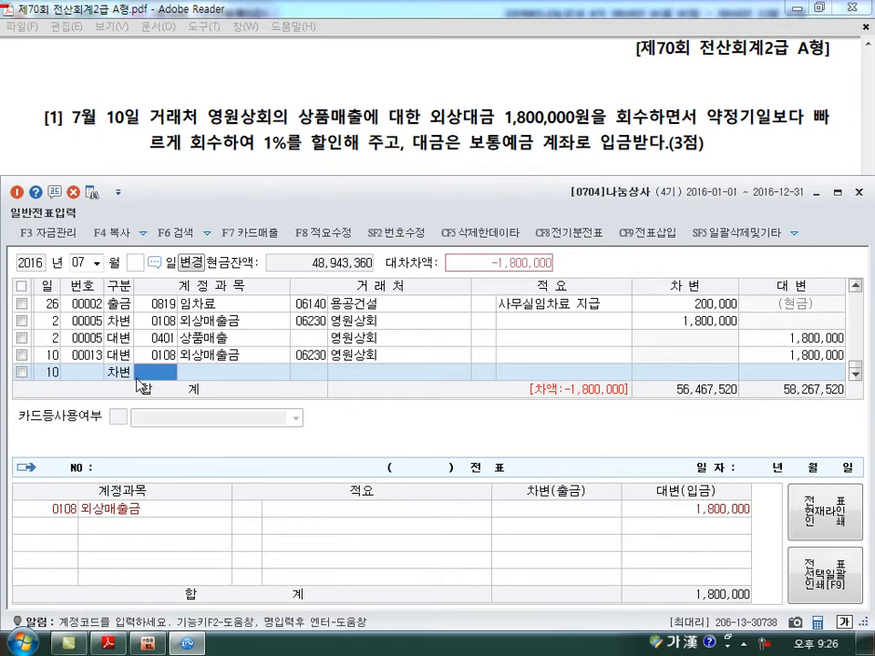
text(매출할)
key(Return)
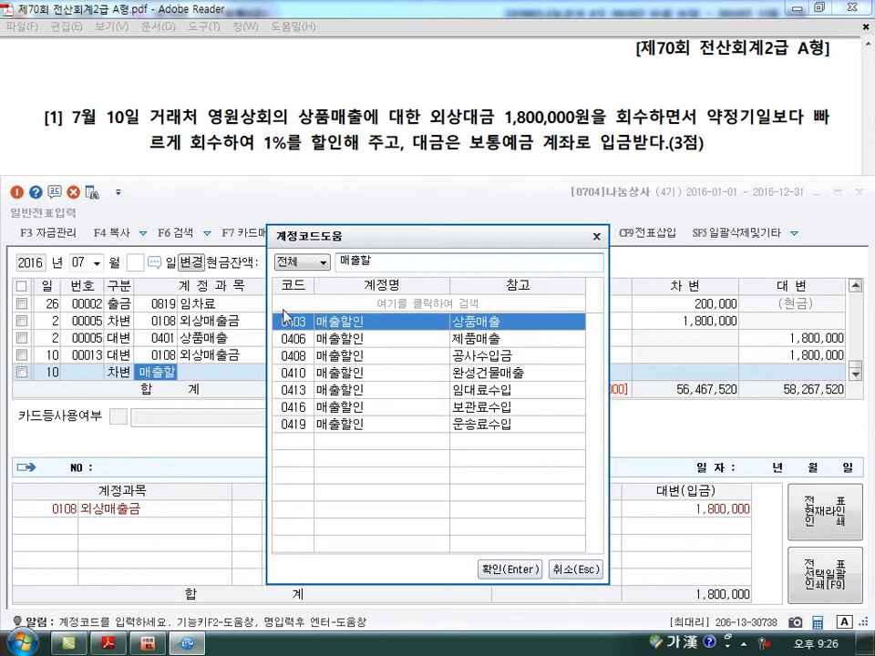
key(Return)
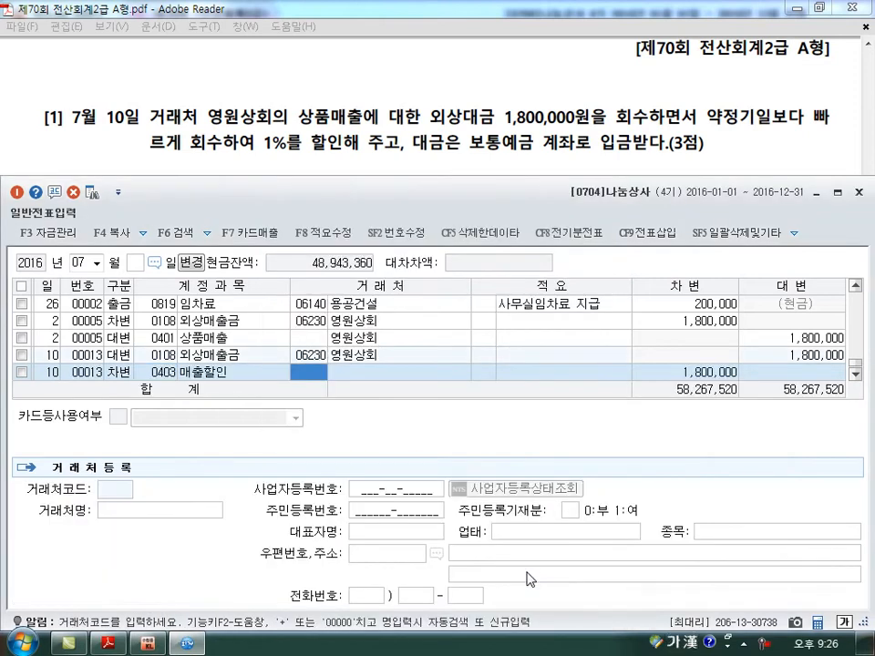
key(Return)
key(Return)
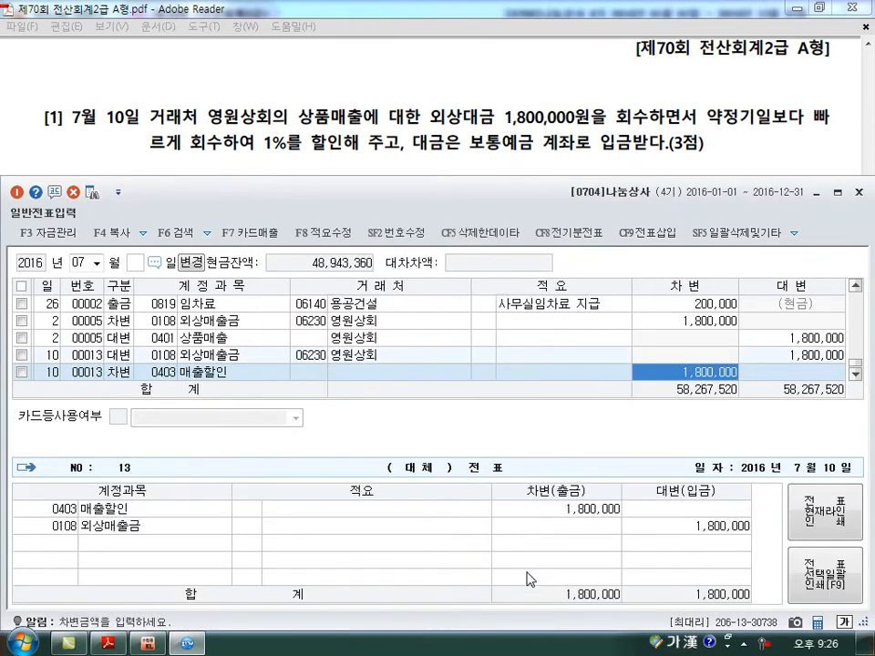
text(18,000)
key(Return)
Step: Complete the July 10 voucher with a debit line for 보통예금 (0103) of 1,782,000
key(Return)
text(3)
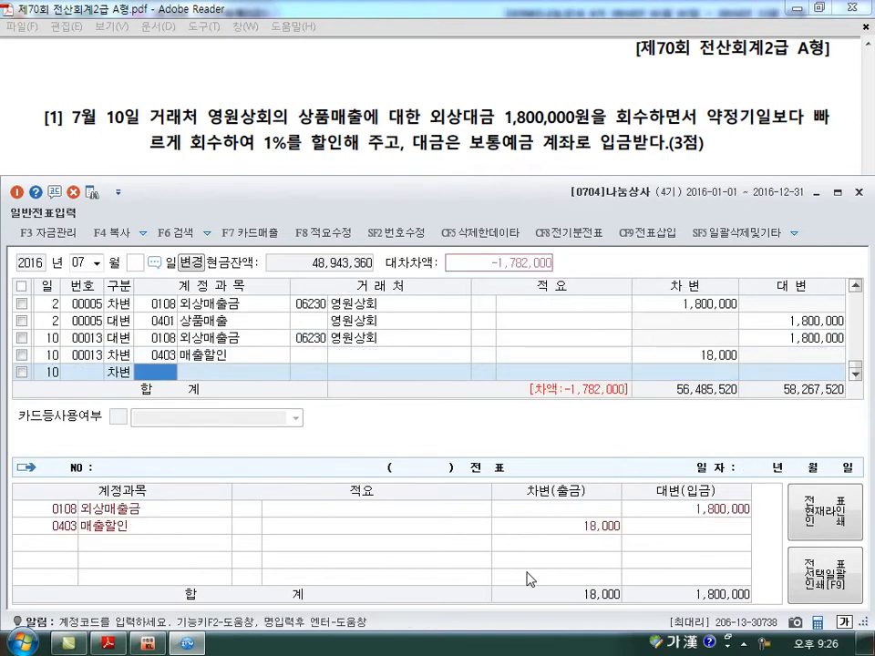
text(103)
key(Return)
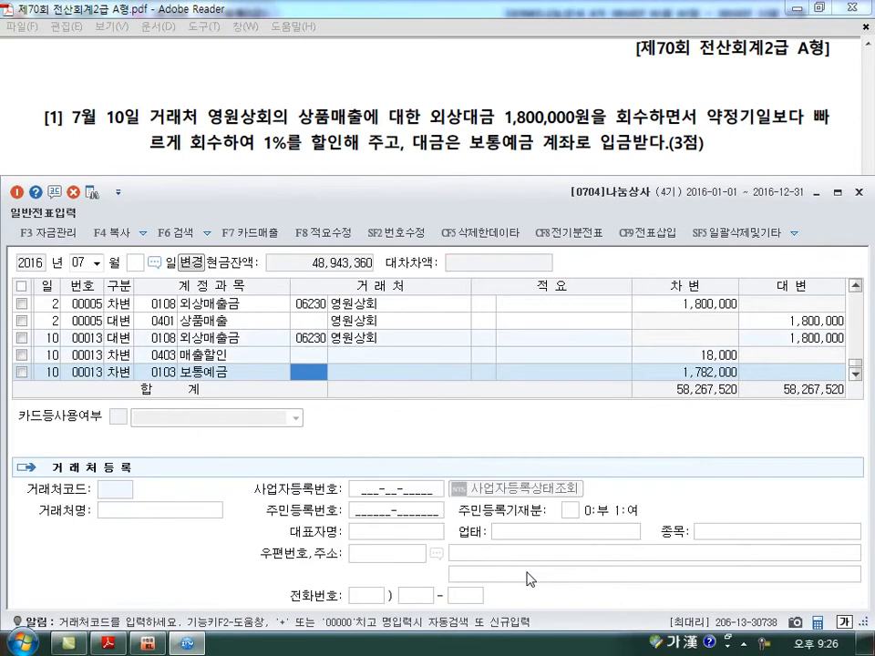
key(Down)
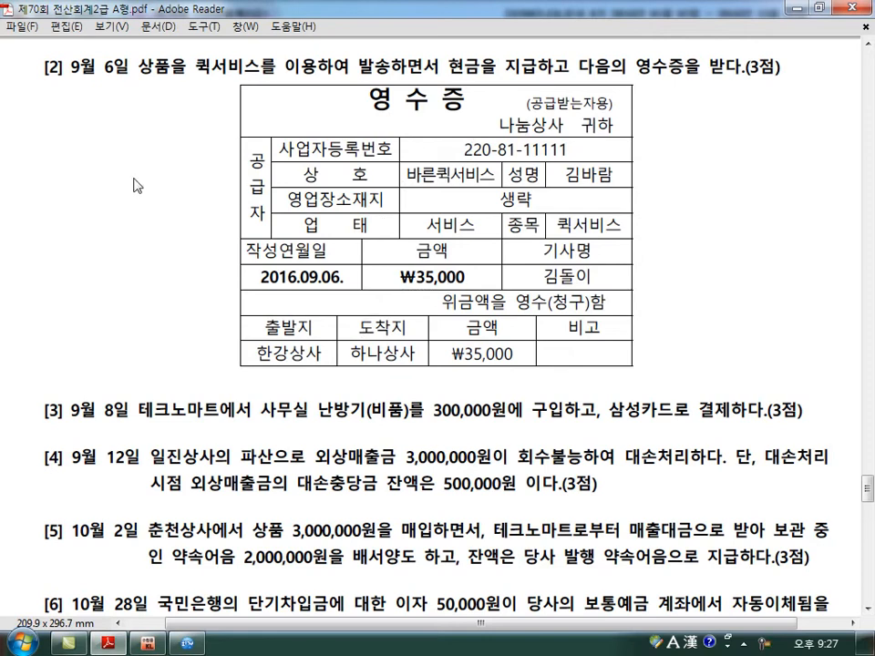
Step: For Problem 4 item [2], return to KcLep and enter a September 6 credit line for 현금 (0101) of 35,000
click(194, 644)
text(6)
key(Return)
text(4)
key(Return)
text(101)
key(Return)
key(Return)
key(Return)
text(35,000)
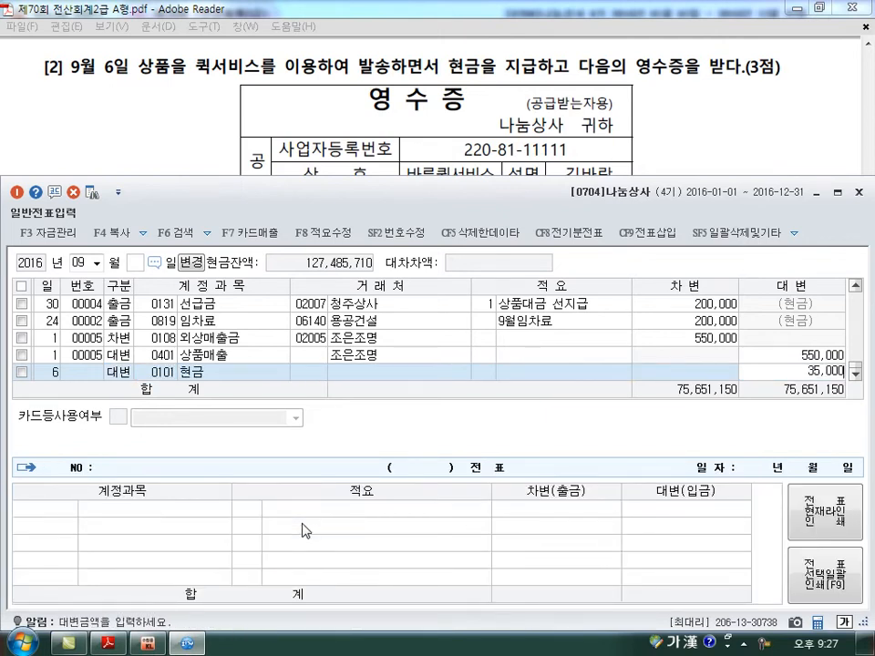
key(Return)
Step: Complete the September 6 voucher with a debit line for 운반비 (0824) of 35,000
key(Return)
text(3)
key(Return)
text(824)
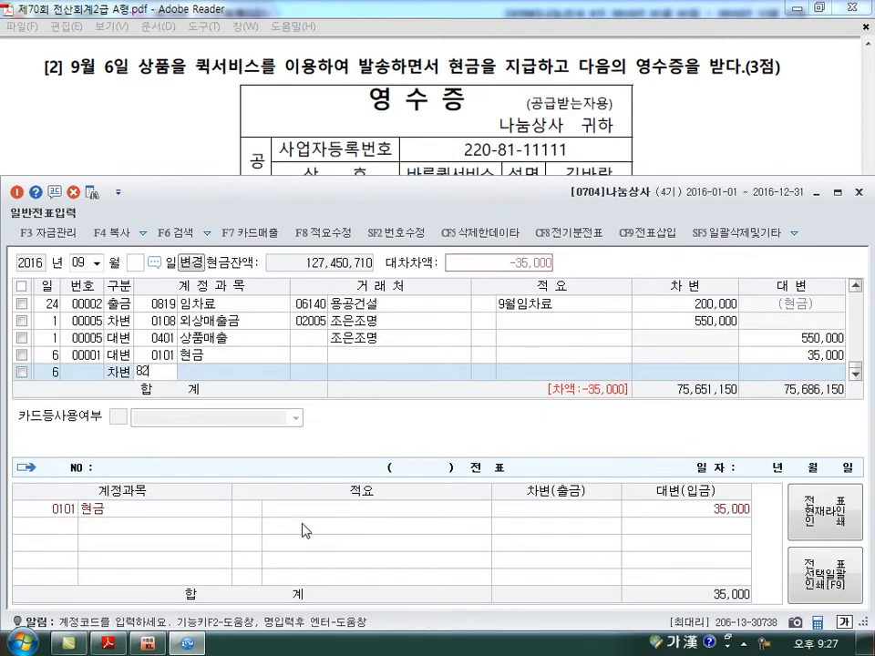
key(Return)
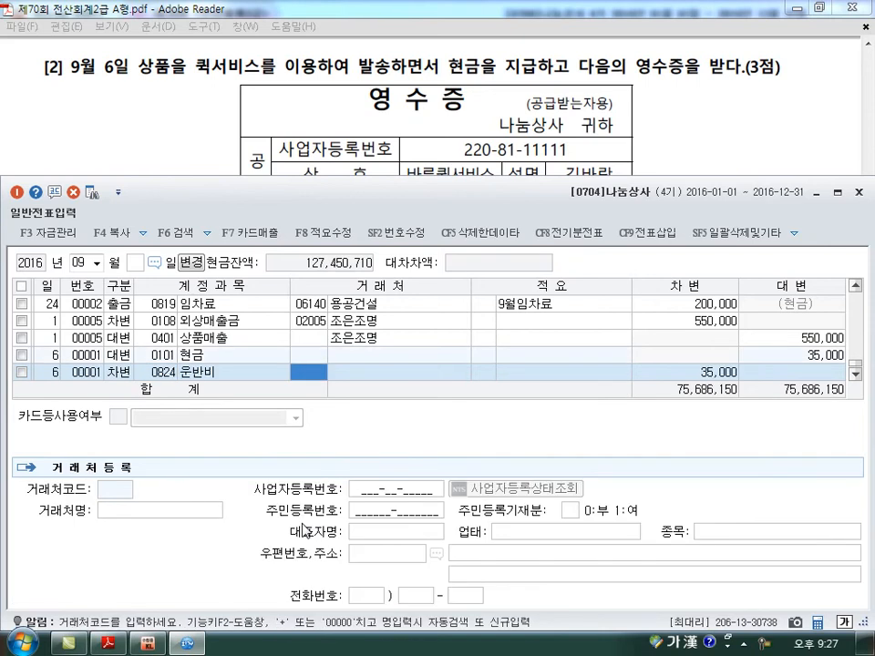
key(Return)
key(Return)
key(Return)
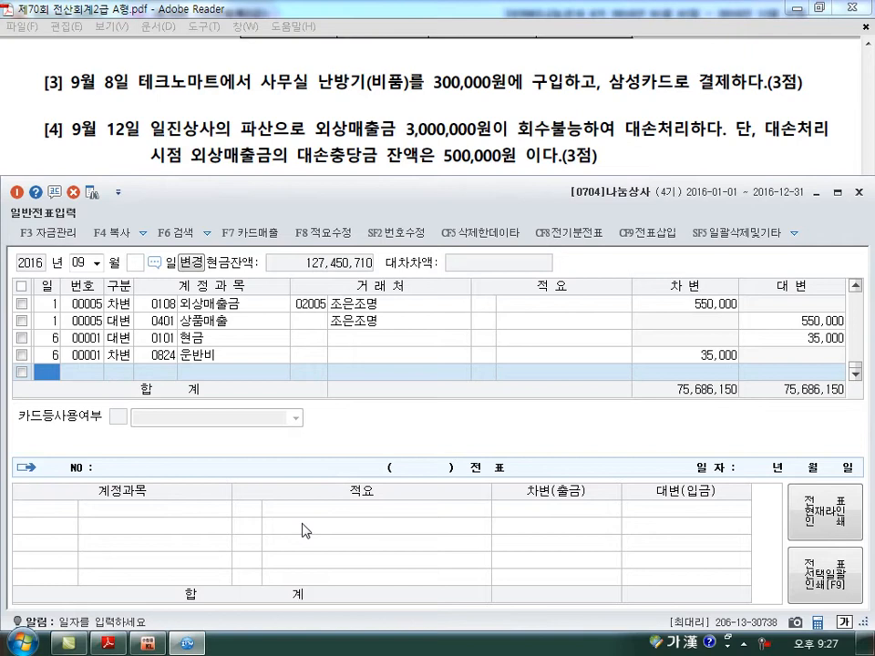
Step: For Problem 4 item [3], enter a September 8 debit line for 비품 (0212) of 300,000
text(8)
key(Return)
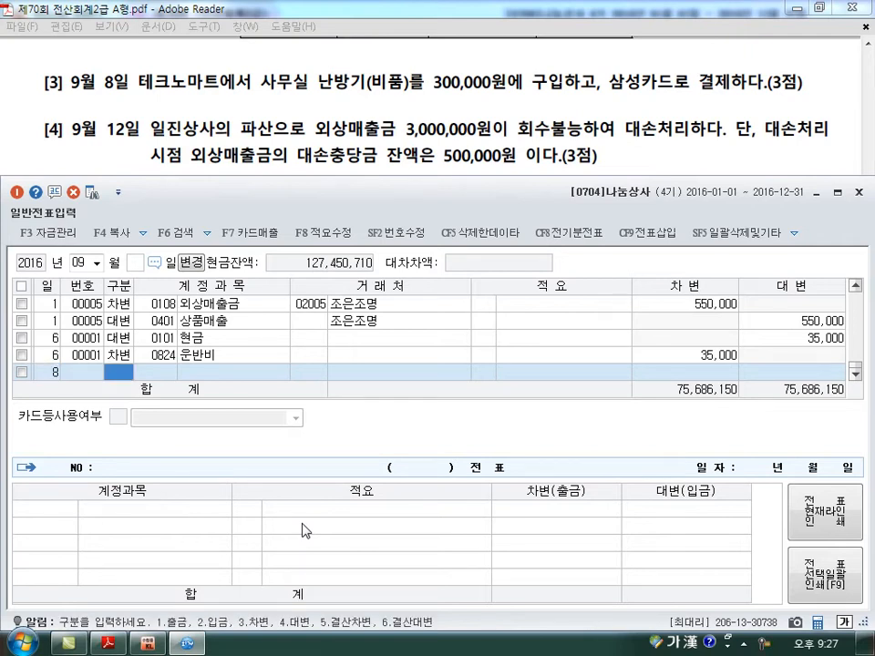
text(3)
key(Return)
text(212)
key(Return)
key(Return)
key(Return)
text(23)
key(BackSpace)
key(BackSpace)
text(300000)
key(Return)
key(Return)
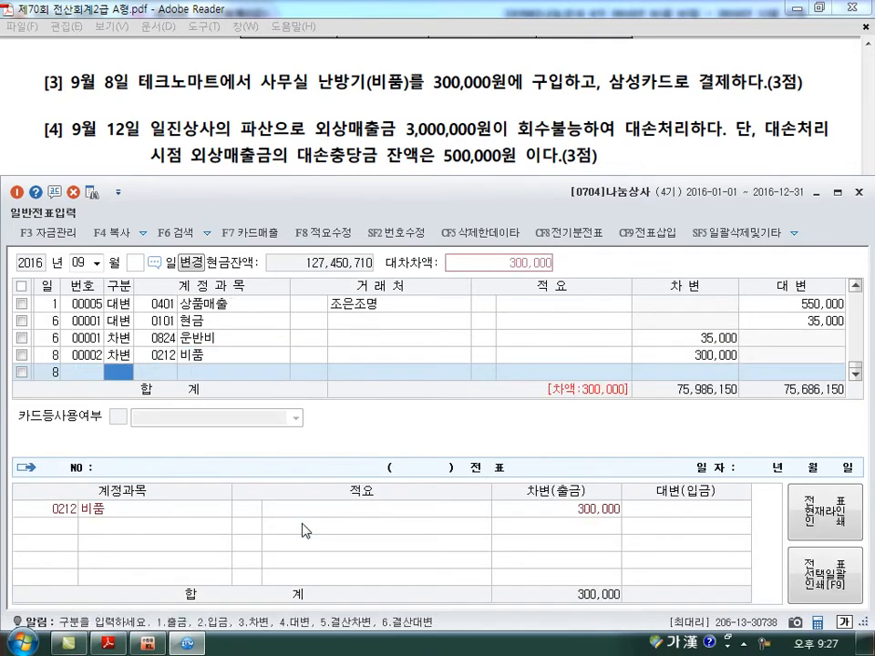
Step: Complete the September 8 voucher with a credit line for 미지급금 (0253) of 300,000, with 삼성카드 as the trading partner
text(4)
key(Return)
text(미지급)
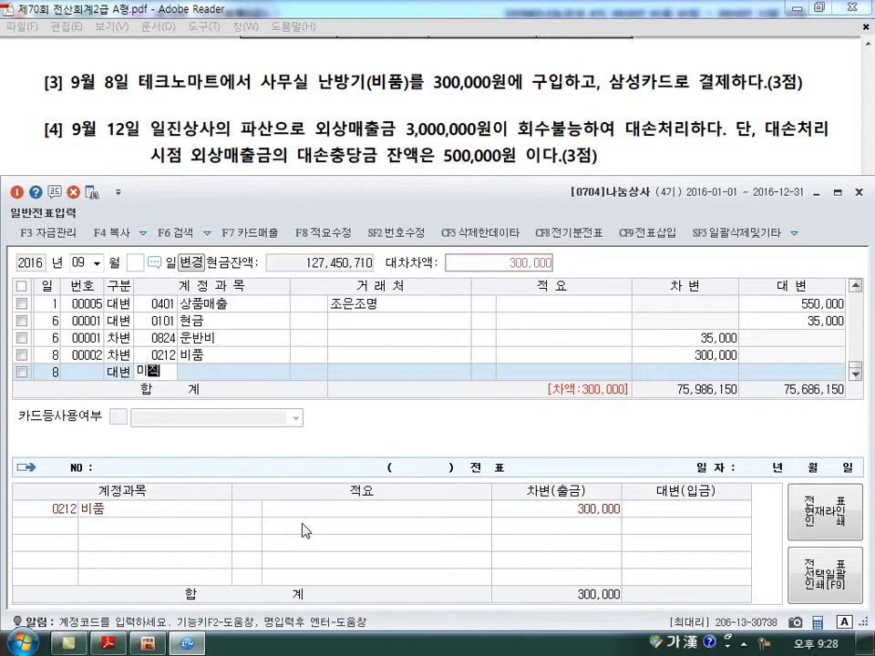
key(Return)
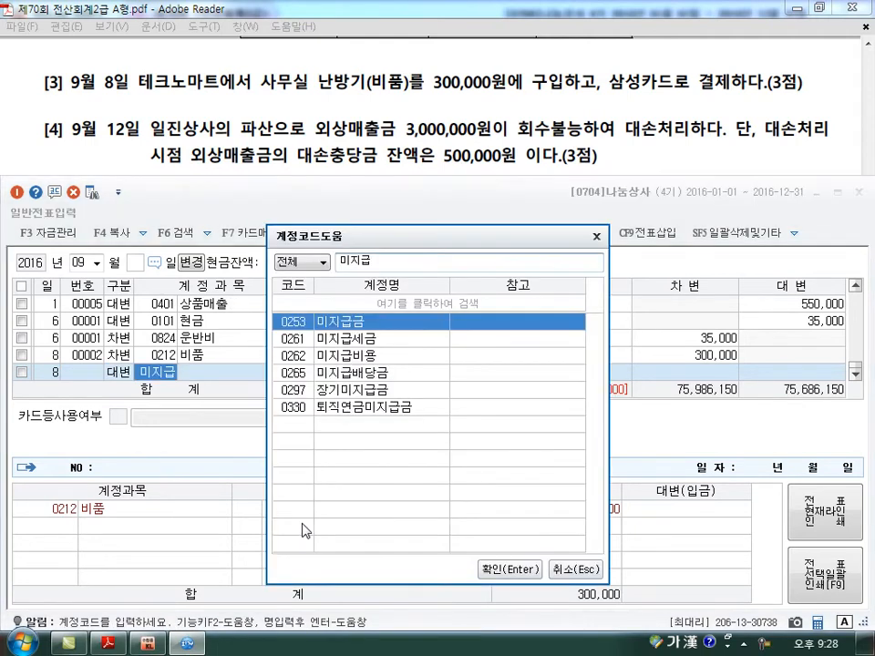
key(Return)
text(삼성)
key(Return)
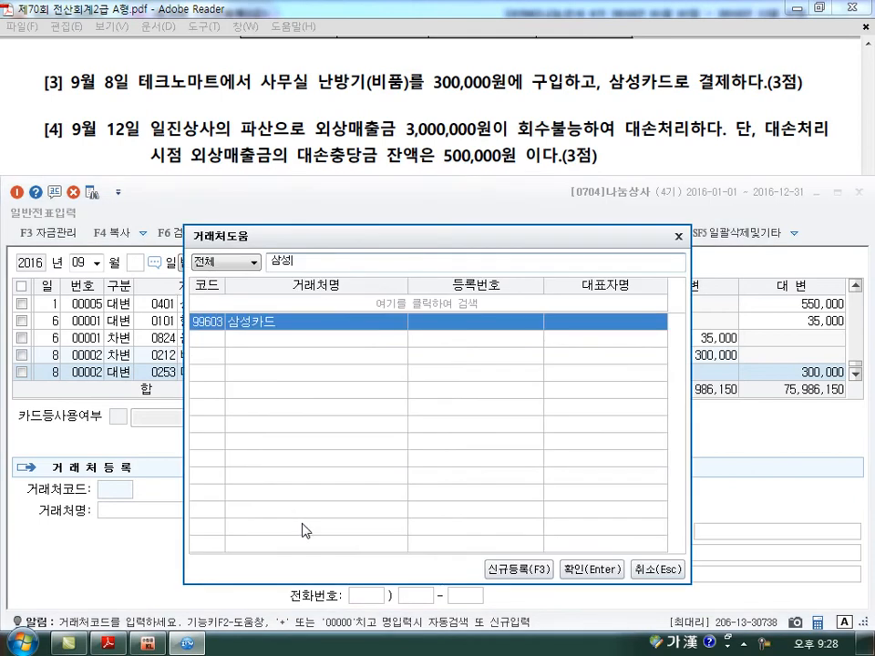
key(Return)
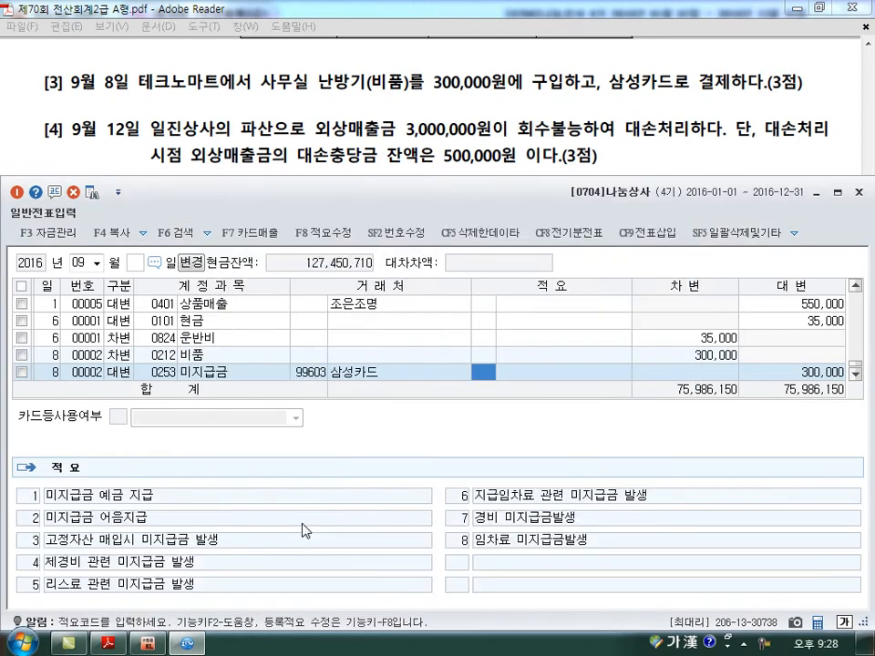
key(Return)
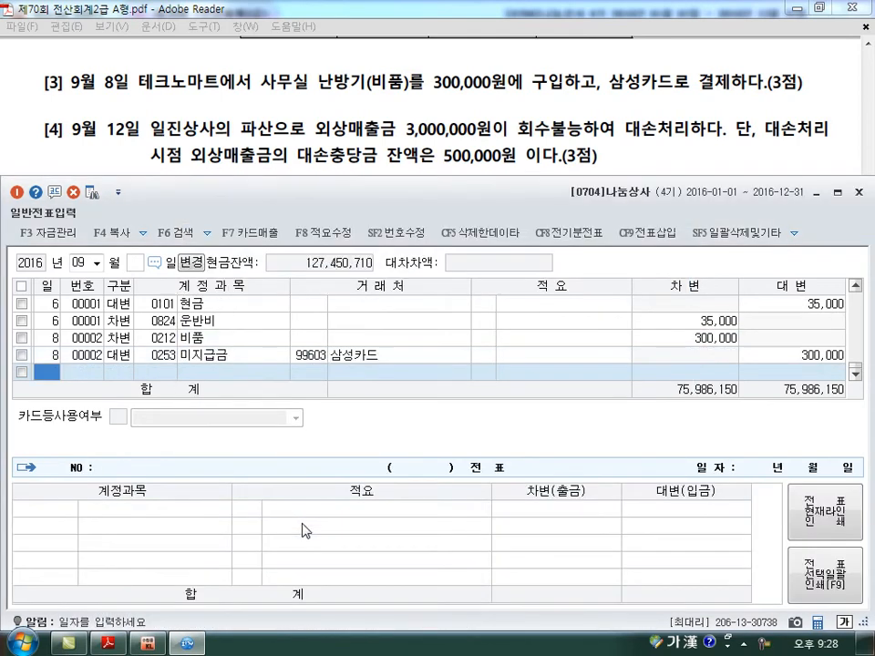
Step: For item [4], enter a September 12 credit line for 외상매출금 (0108) of 3,000,000, with 일진상사 as the trading partner
text(12)
key(Return)
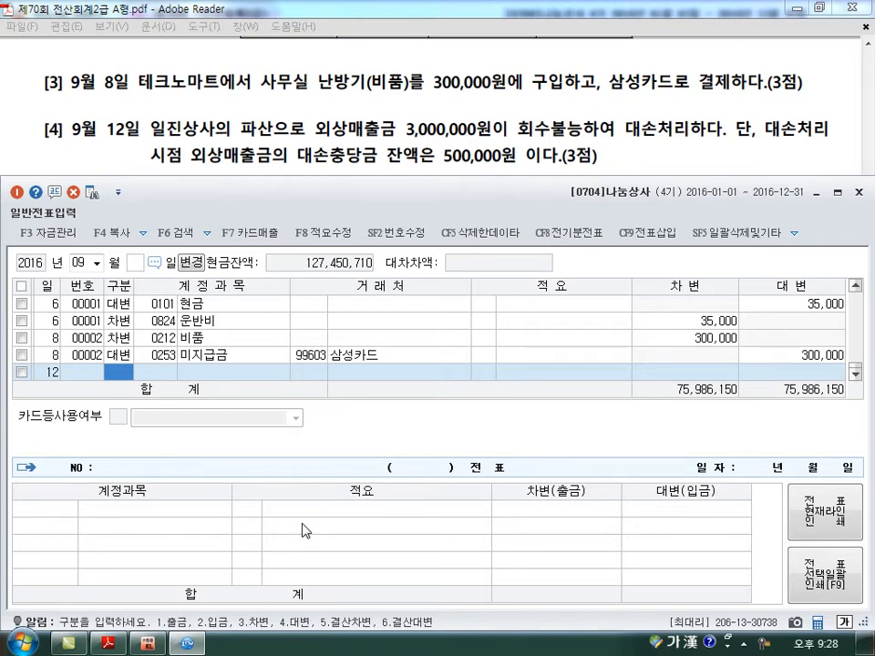
text(4108)
key(Return)
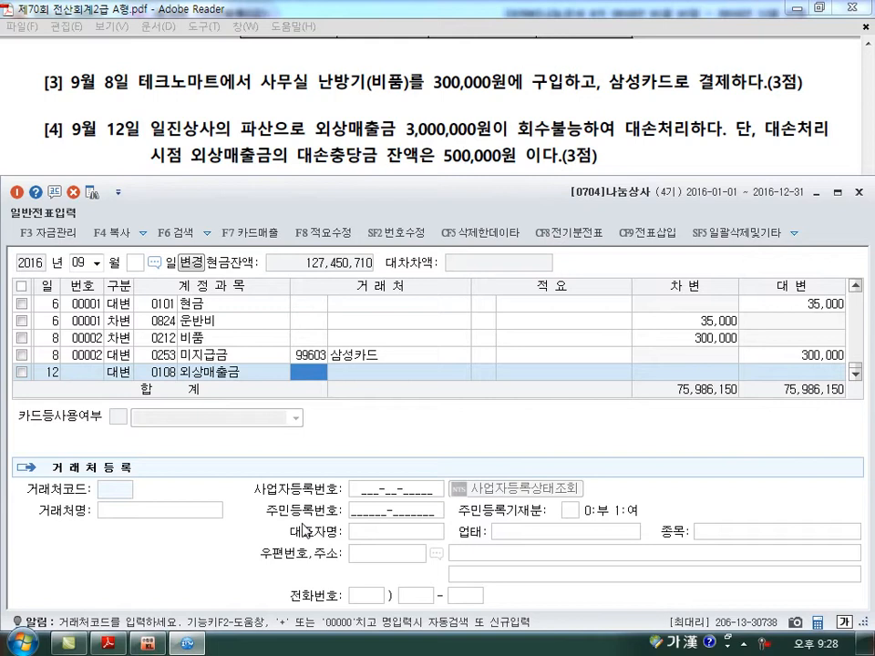
text(ㅇㅣㄹㅈㅣ)
key(BackSpace)
key(BackSpace)
key(BackSpace)
key(BackSpace)
key(BackSpace)
key(Hangul)
text(일진)
key(Return)
key(Return)
key(Return)
text(3000000)
key(Return)
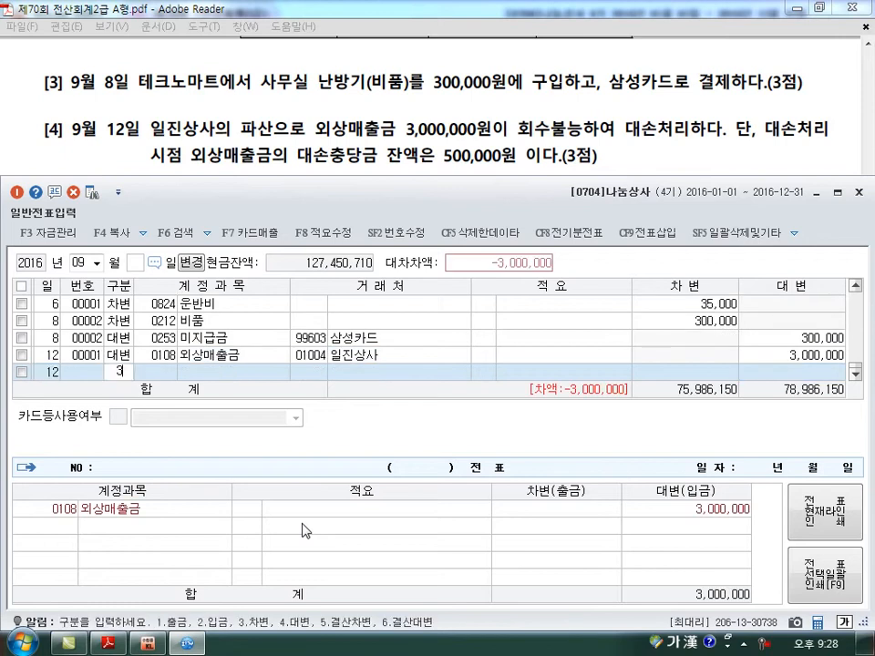
Step: Add a September 12 debit line for 대손충당금 (0109) with an amount of 500,000
text(3)
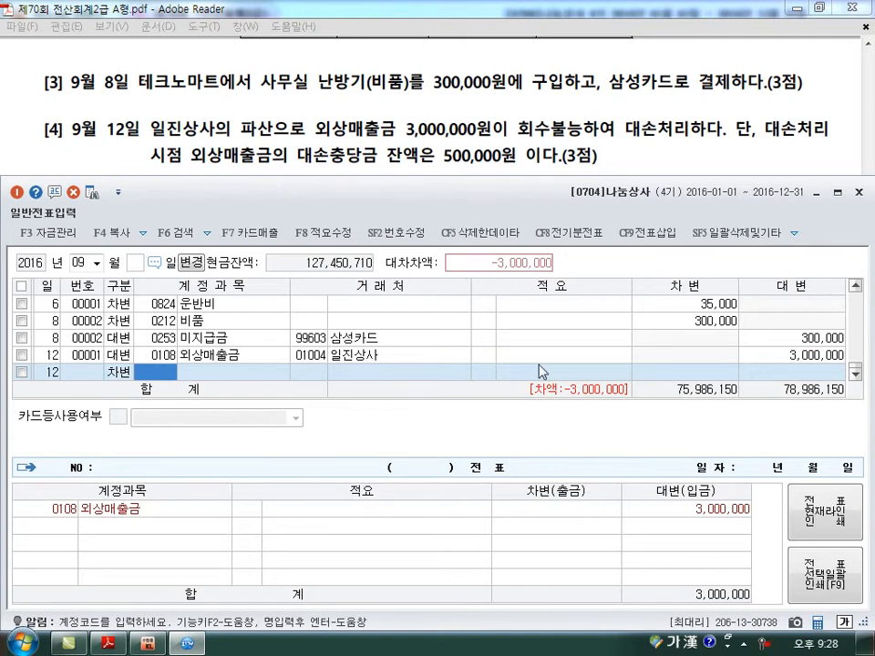
text(109)
key(Return)
key(Return)
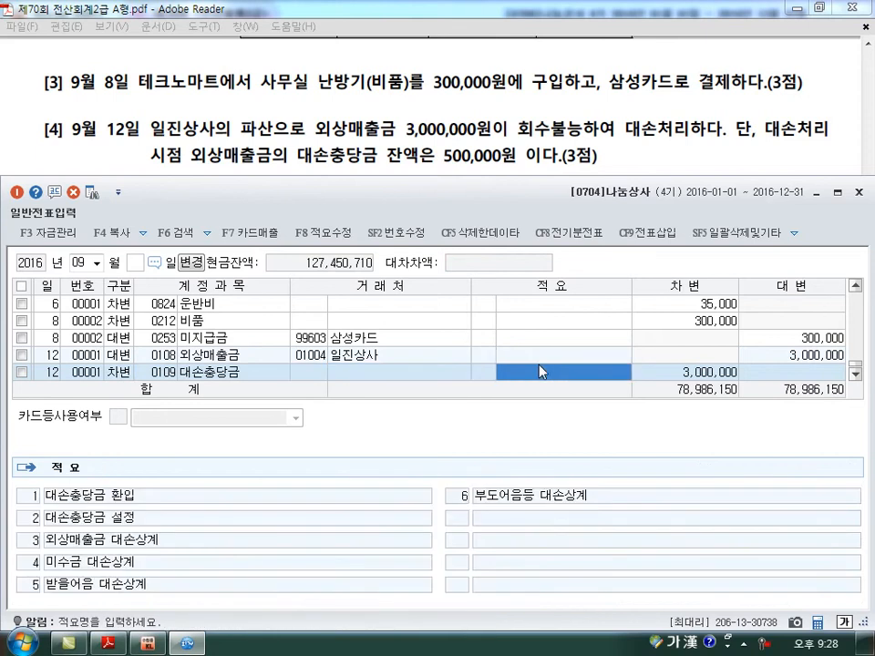
key(Return)
text(500000)
key(Return)
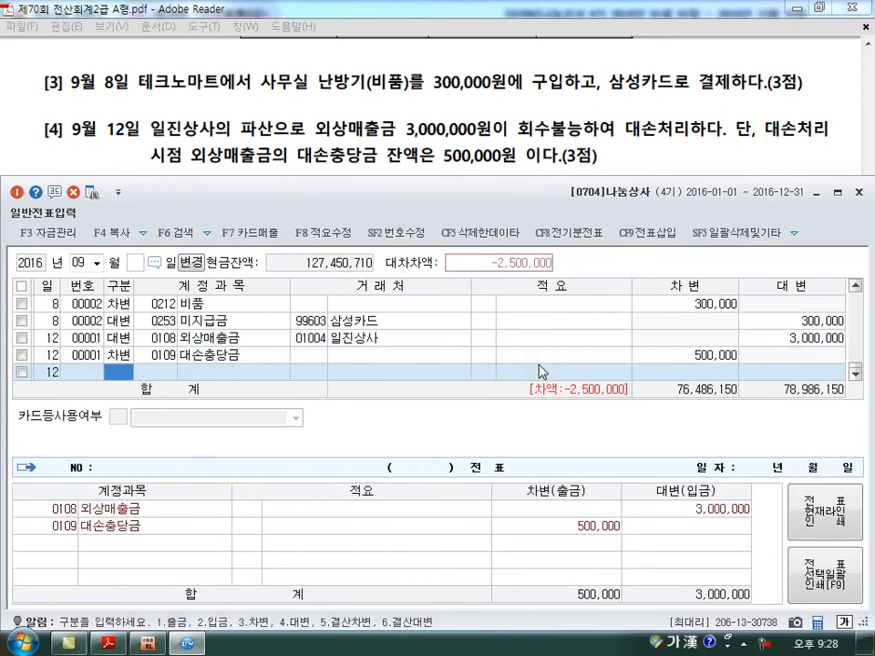
Step: Complete the September 12 voucher with a debit line for 대손상각비 (0835) of 2,500,000
text(835)
key(Return)
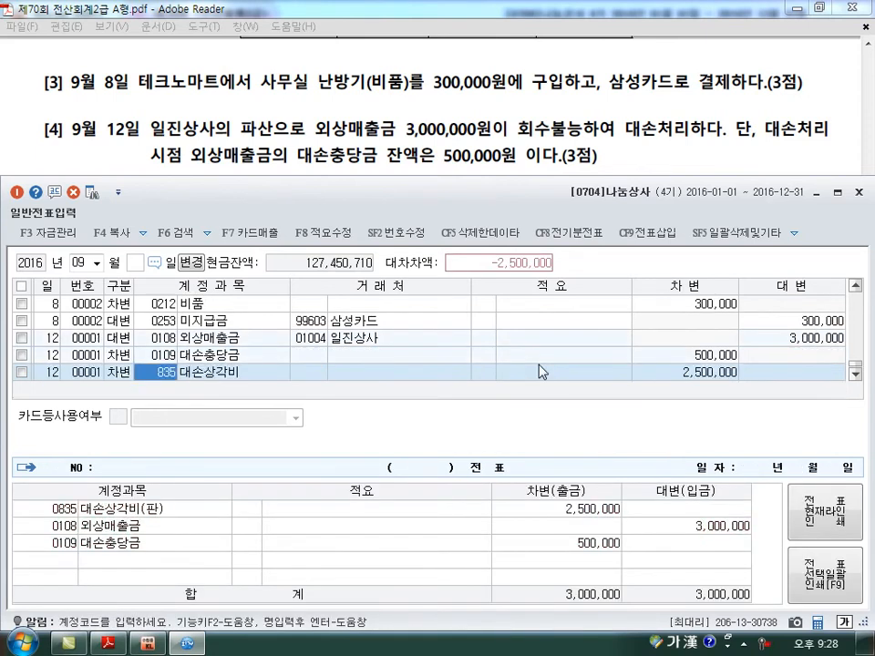
key(Left)
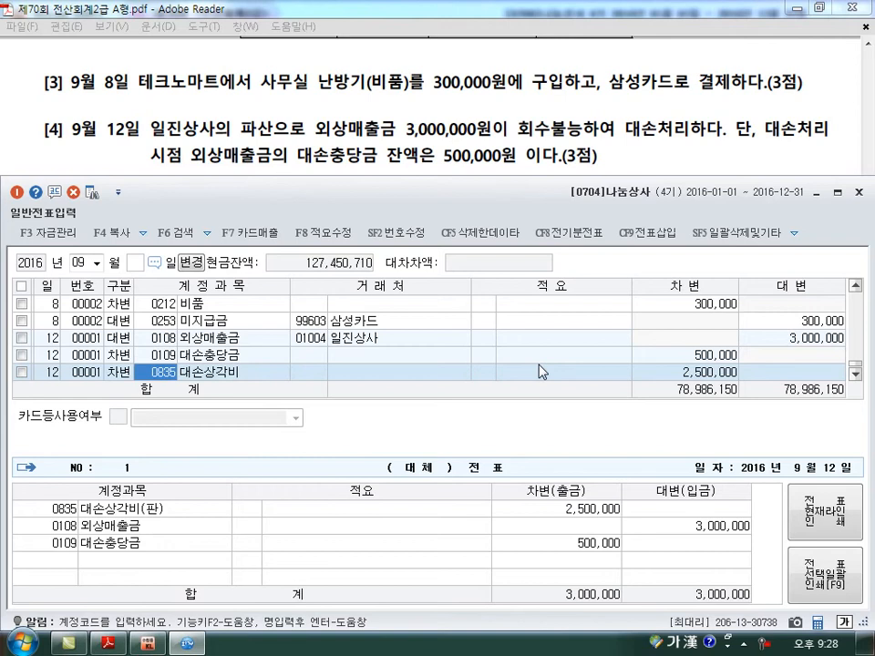
key(Down)
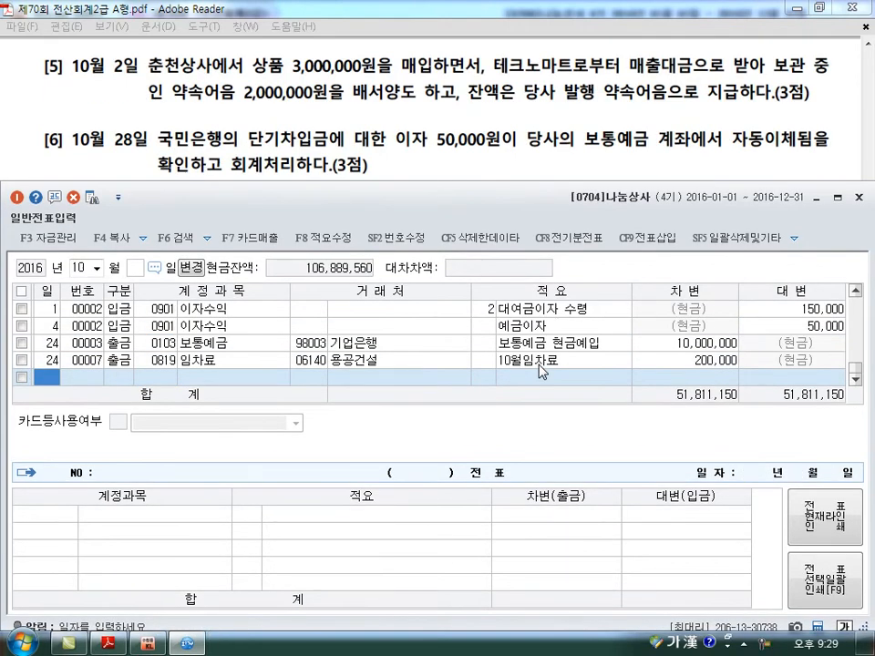
Step: For item [5], enter an October 2 debit line for 상품 (0146) of 3,000,000
text(2)
key(Return)
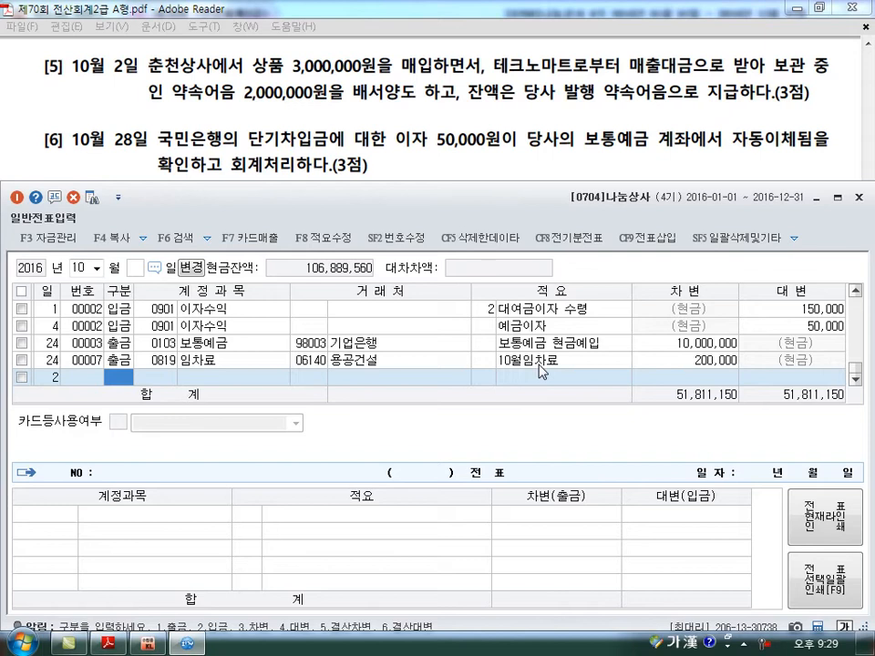
text(3)
key(Return)
text(146)
key(Return)
key(Return)
key(Return)
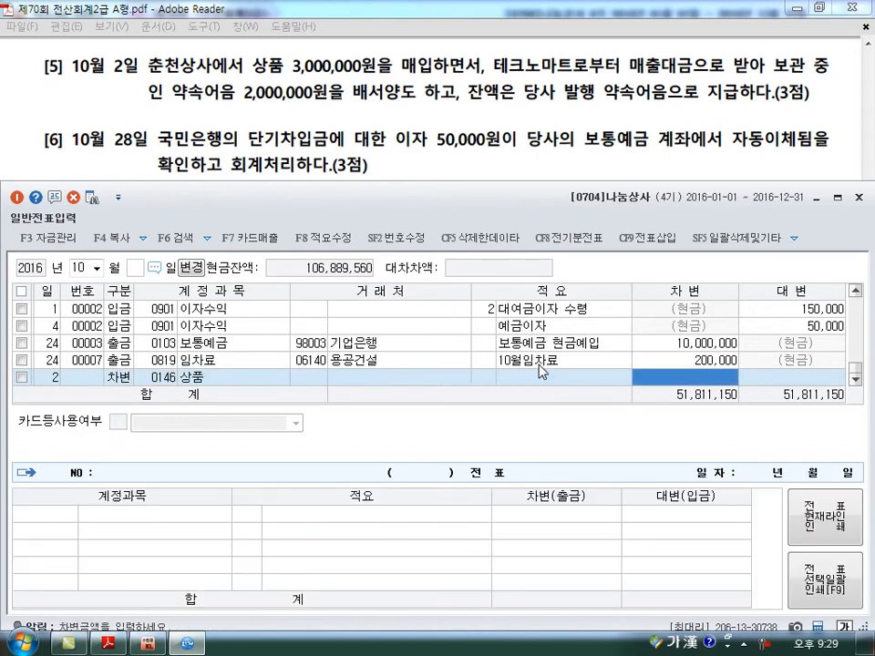
text(3000000)
key(Return)
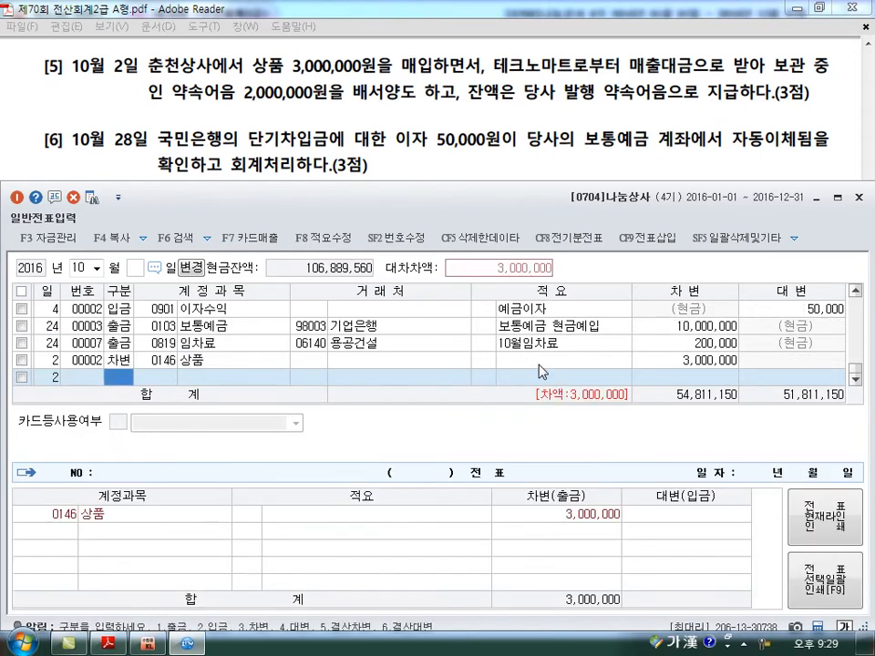
Step: Add an October 2 credit line for 받을어음 (0110) of 2,000,000, with 테크노마트 as the trading partner
text(4)
key(Return)
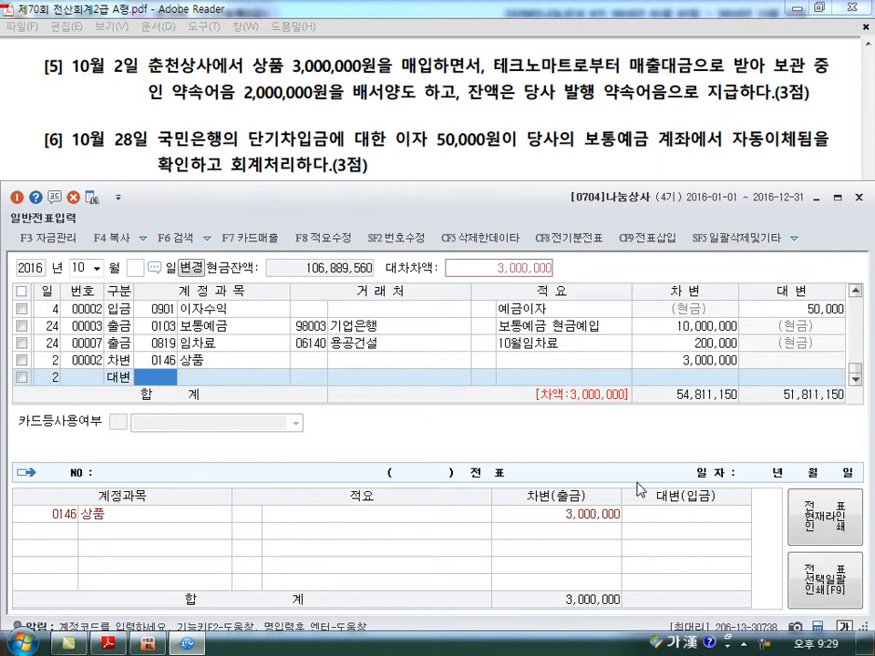
text(110)
key(Return)
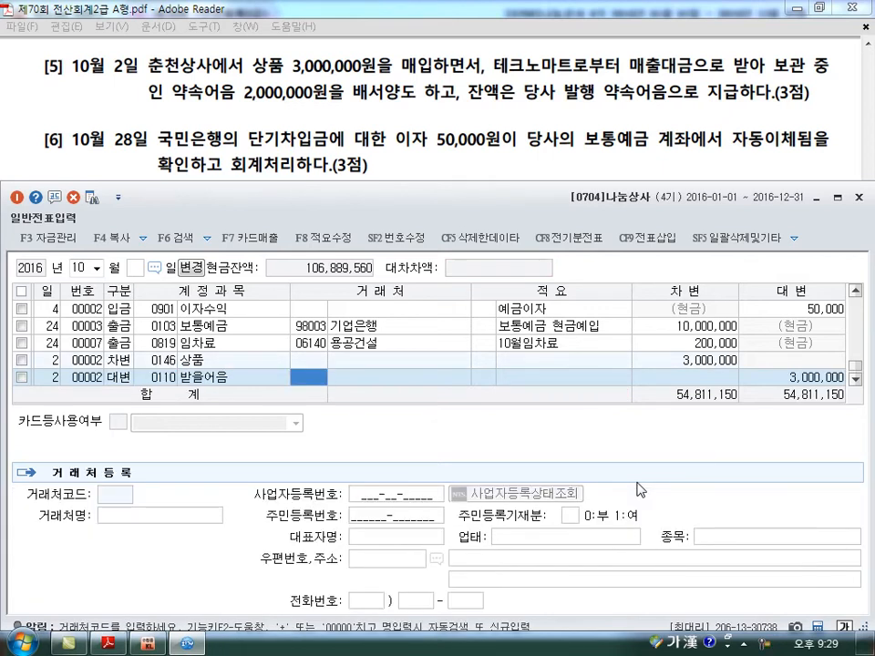
text(마트)
key(Return)
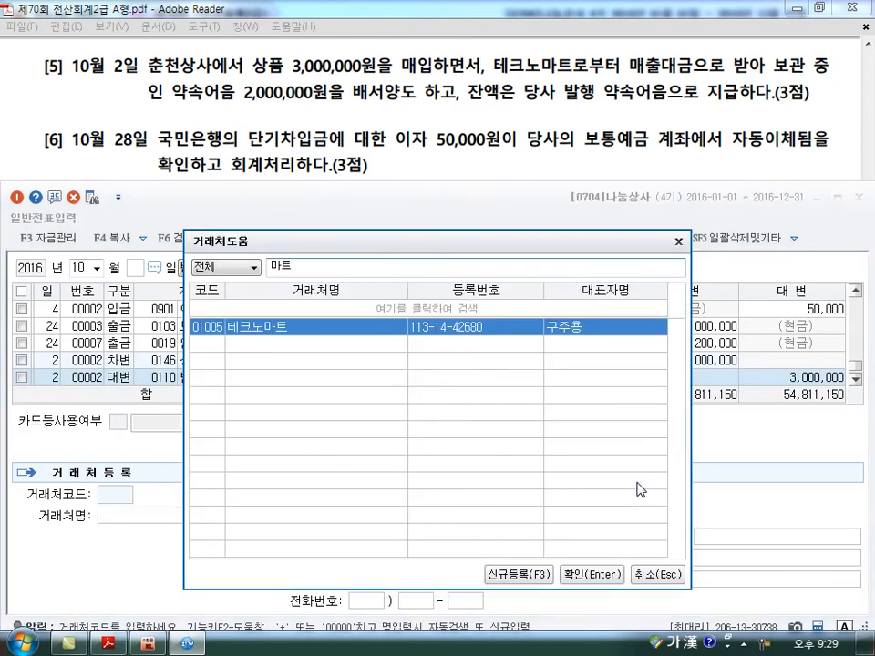
key(Return)
key(Return)
text(2,000,000)
key(Return)
key(Return)
Step: Add an October 2 credit line for 지급어음 (0252) of 1,000,000, with 테크노마트 as the trading partner
text(4)
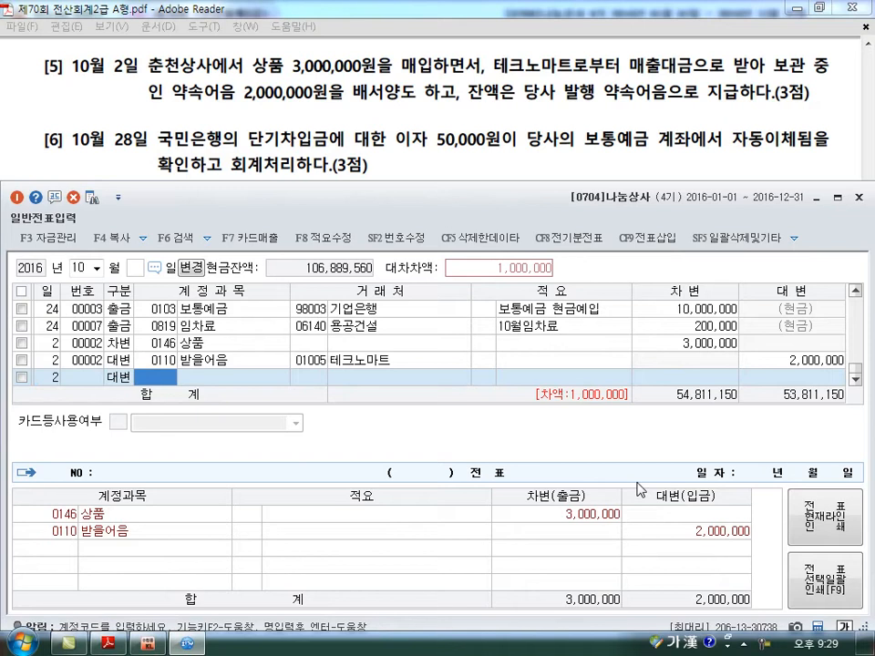
text(252)
key(Return)
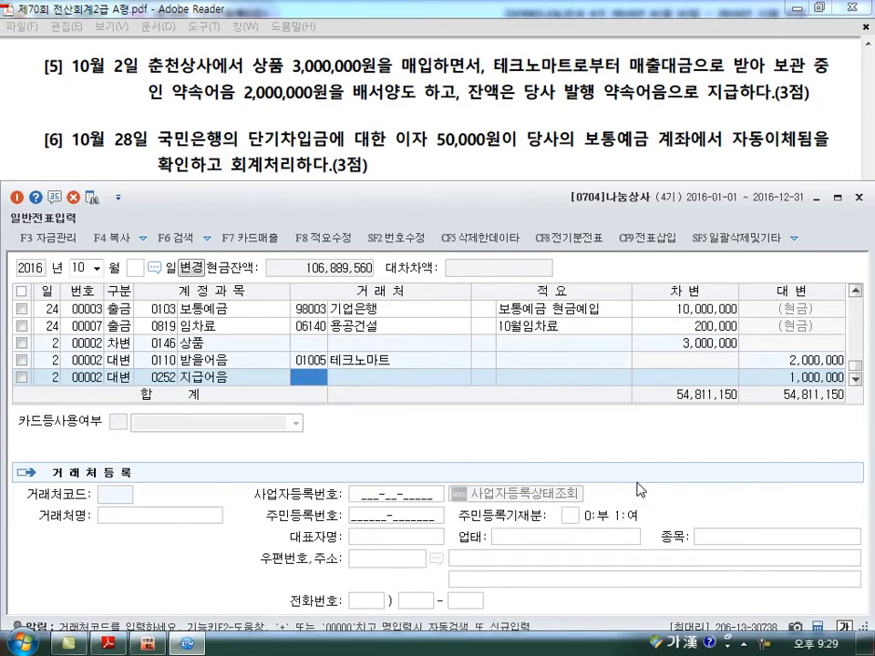
text(01005)
key(Return)
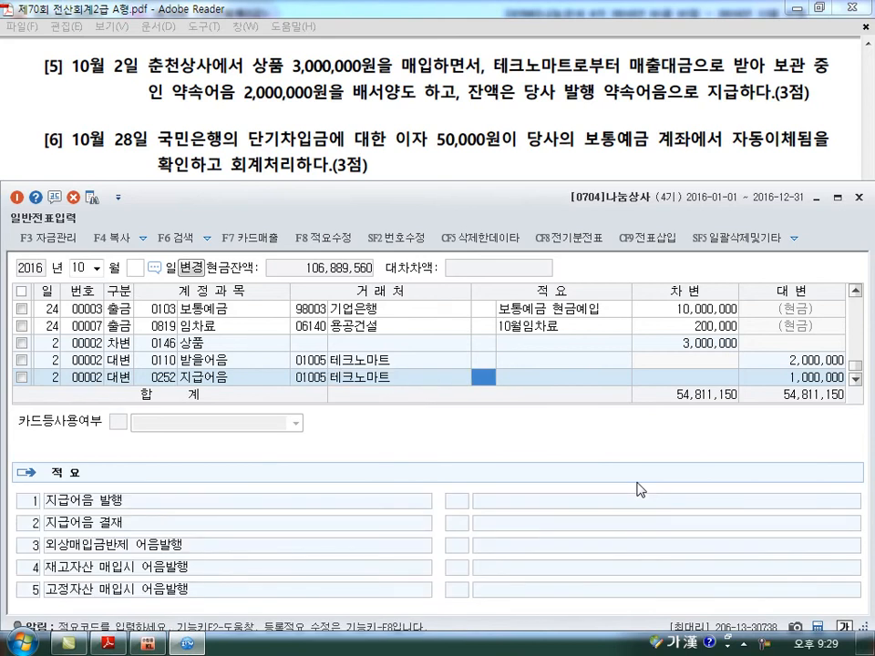
key(Return)
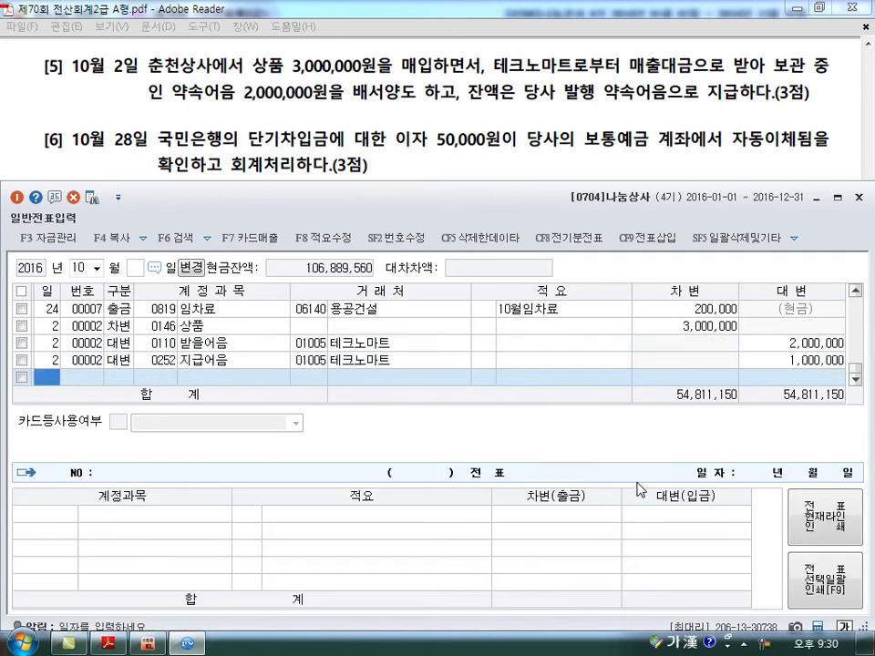
Step: Change the trading partner of the October 2 지급어음 line to 춘천상사 and check it against the 받을어음 line
key(Right)
key(Right)
key(Right)
key(Right)
key(Left)
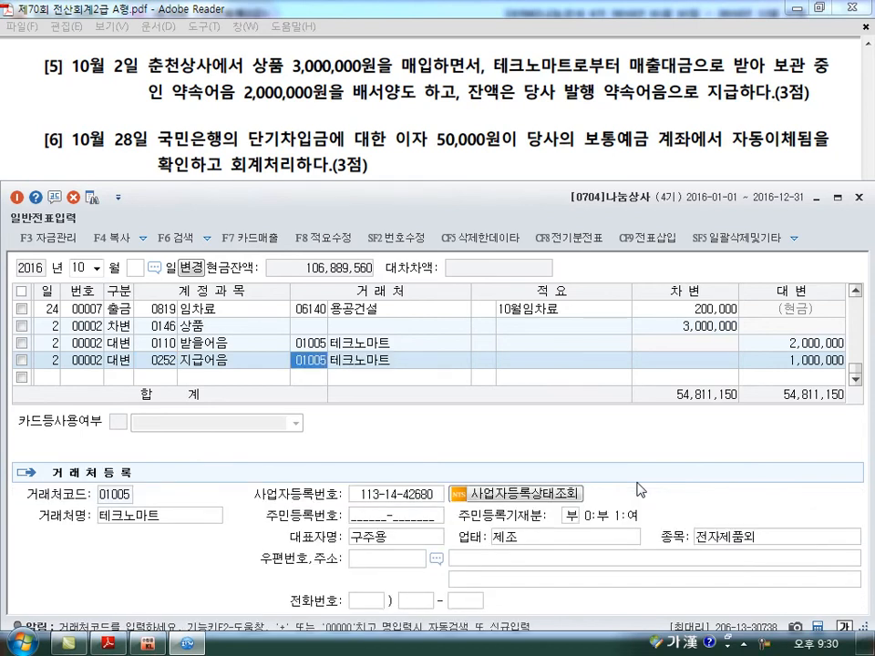
text(춘천)
key(Return)
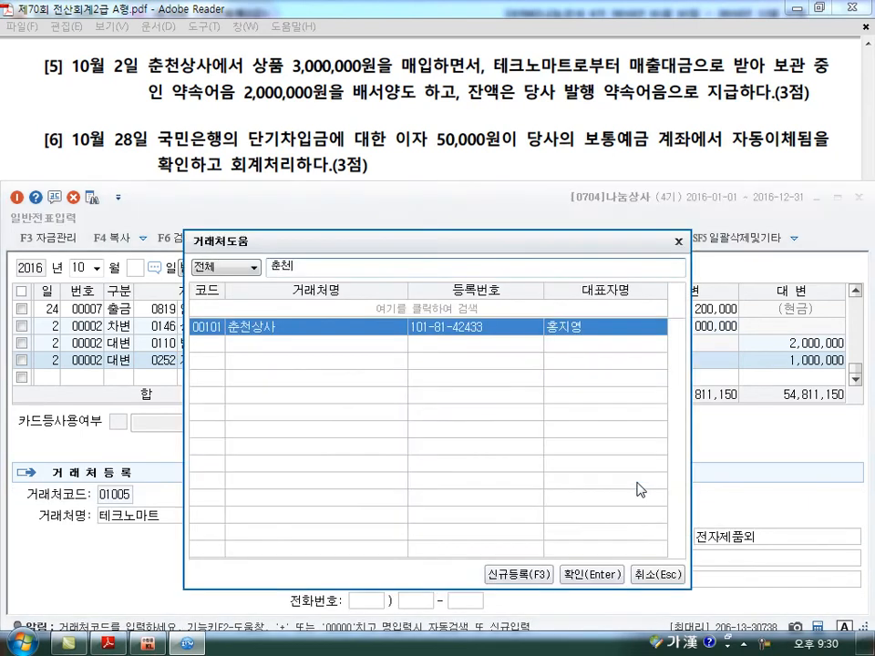
key(Return)
key(Return)
key(Up)
key(Left)
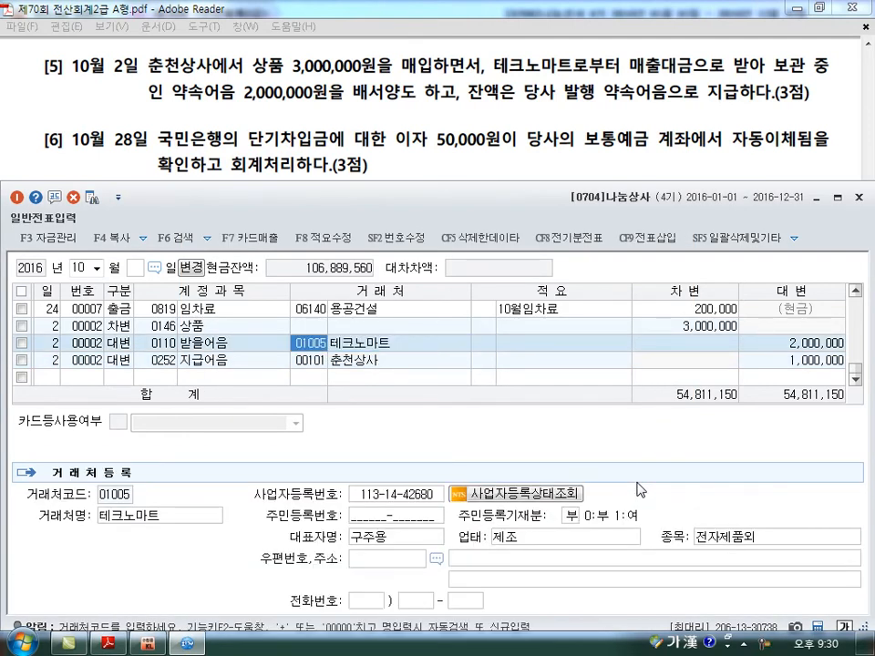
key(Down)
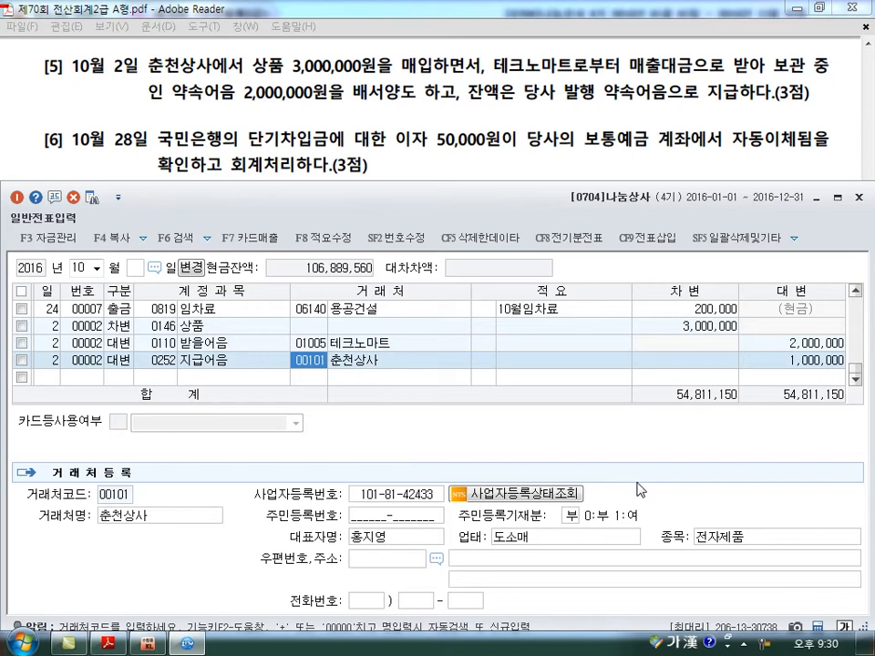
key(Up)
key(Down)
key(Down)
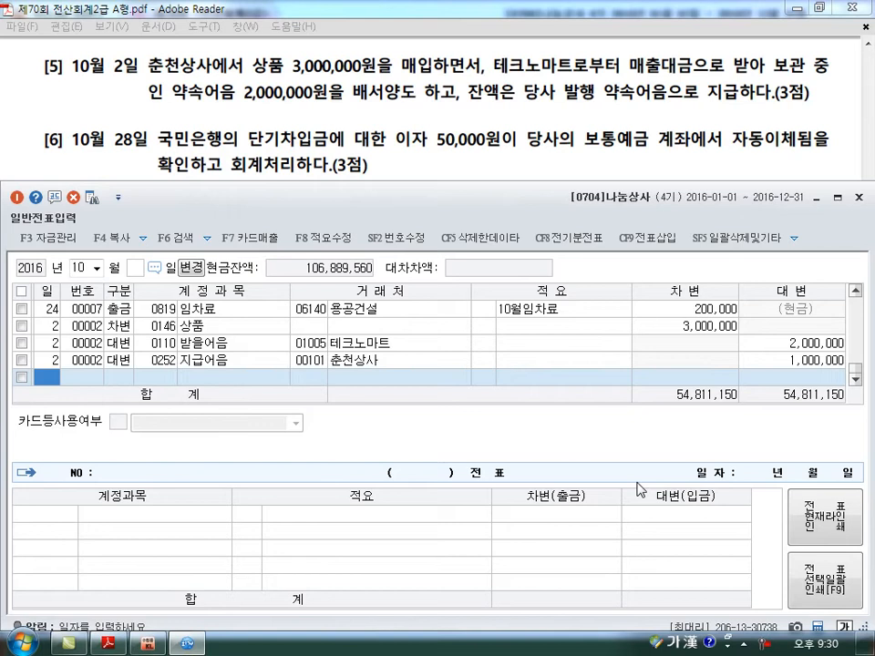
Step: For item [6], enter an October 28 credit line for 보통예금 (0103) of 50,000
text(28)
key(Return)
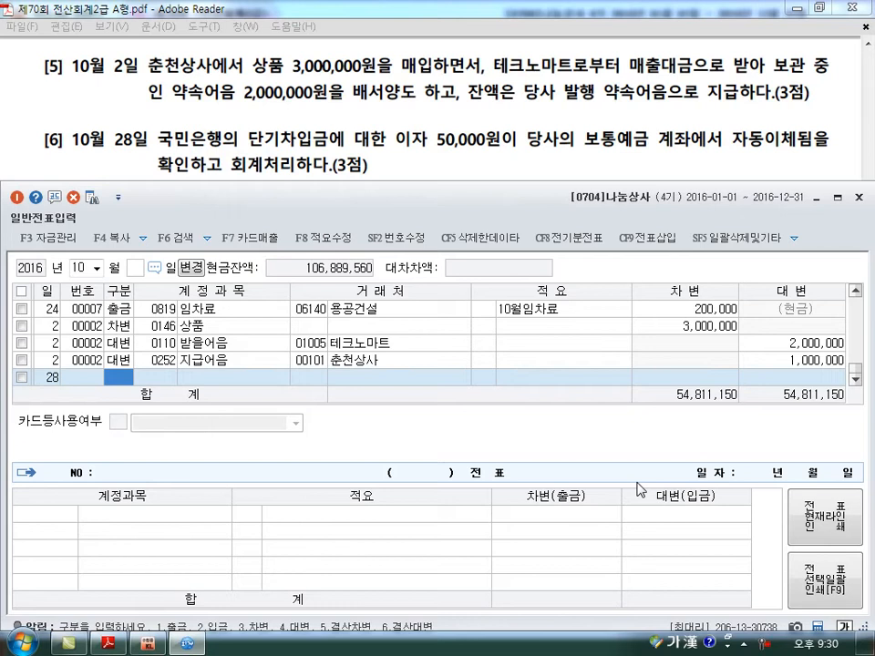
text(4)
key(Return)
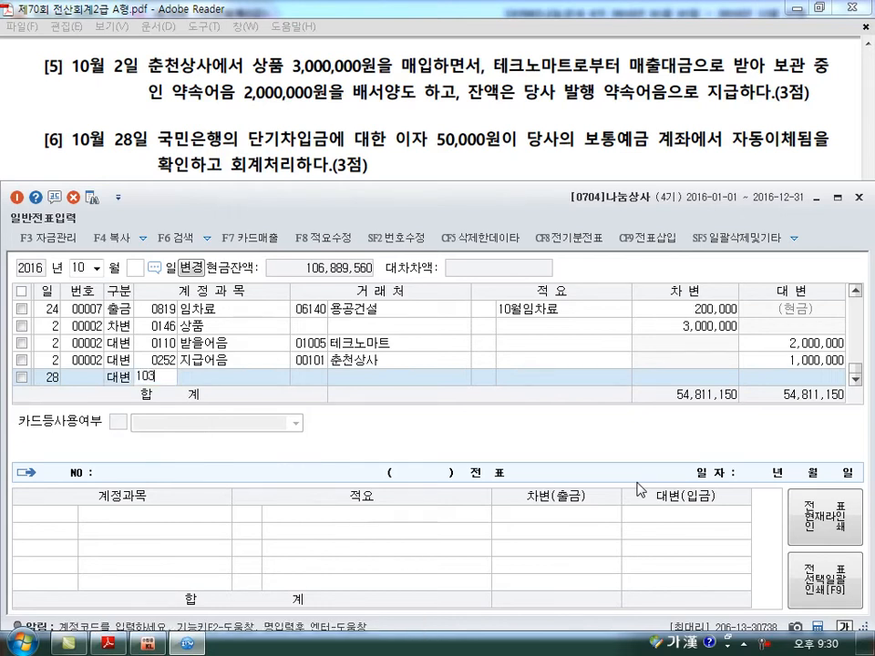
text(103)
key(Return)
key(Return)
key(Return)
text(50000)
key(Return)
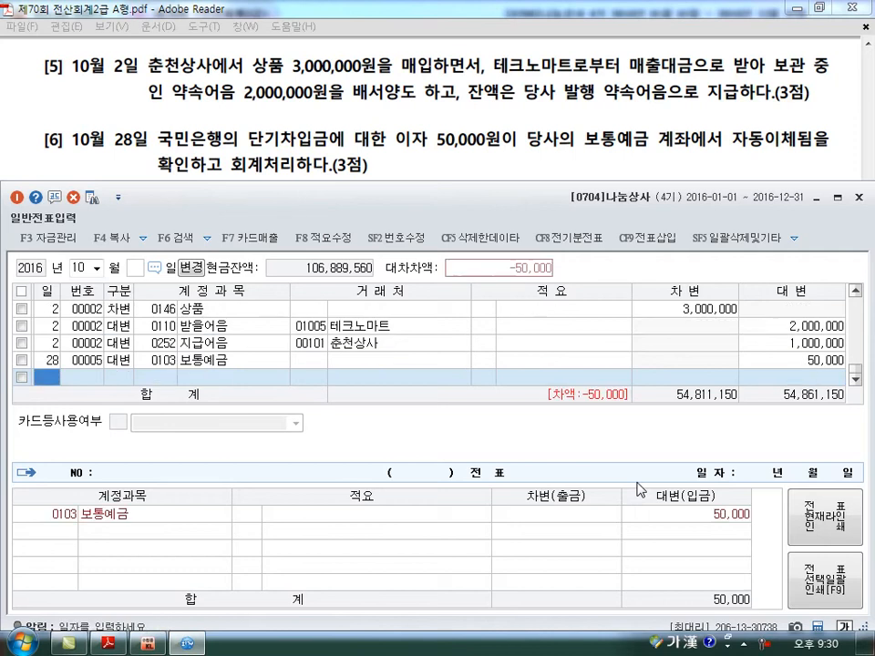
Step: Add an October 28 debit line for 이자비용 (0951) of 50,000
text(951)
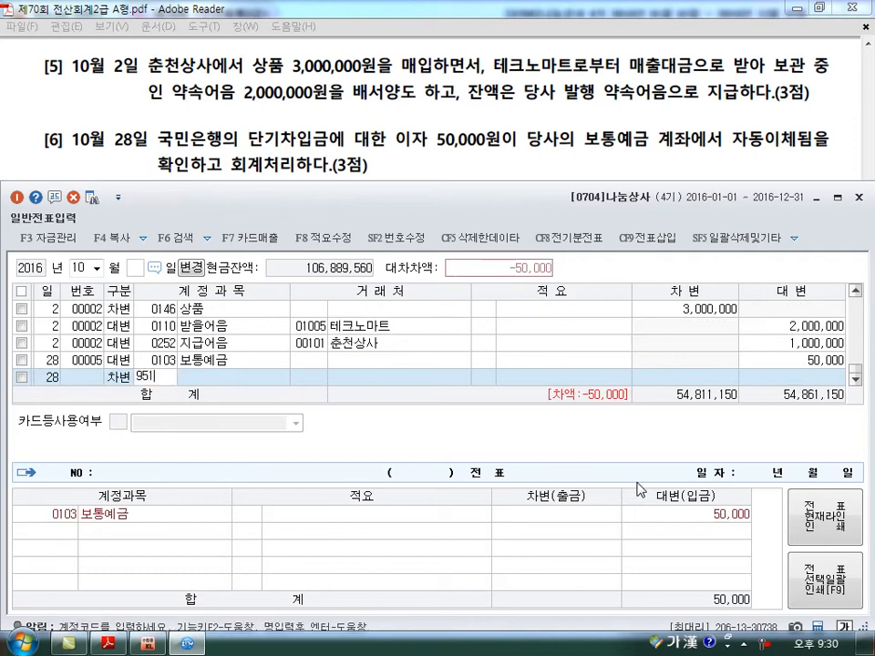
key(Return)
key(Return)
key(Return)
key(Return)
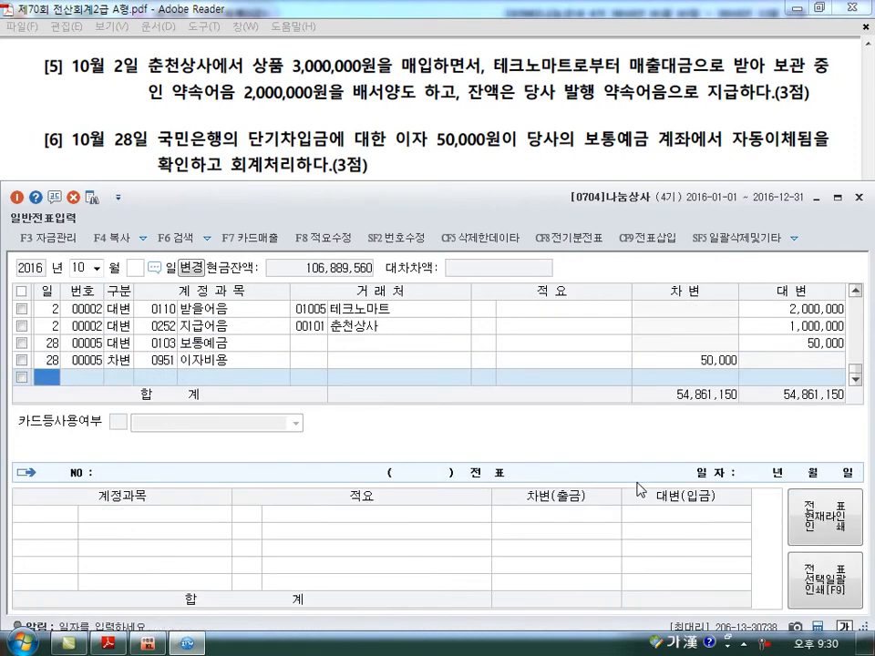
Step: Consult item [7] in the exam PDF and enter a December 20 credit line for 현금 (0101) of 430,000 in KcLep
key(alt+Tab)
scroll(641, 490, down, 3)
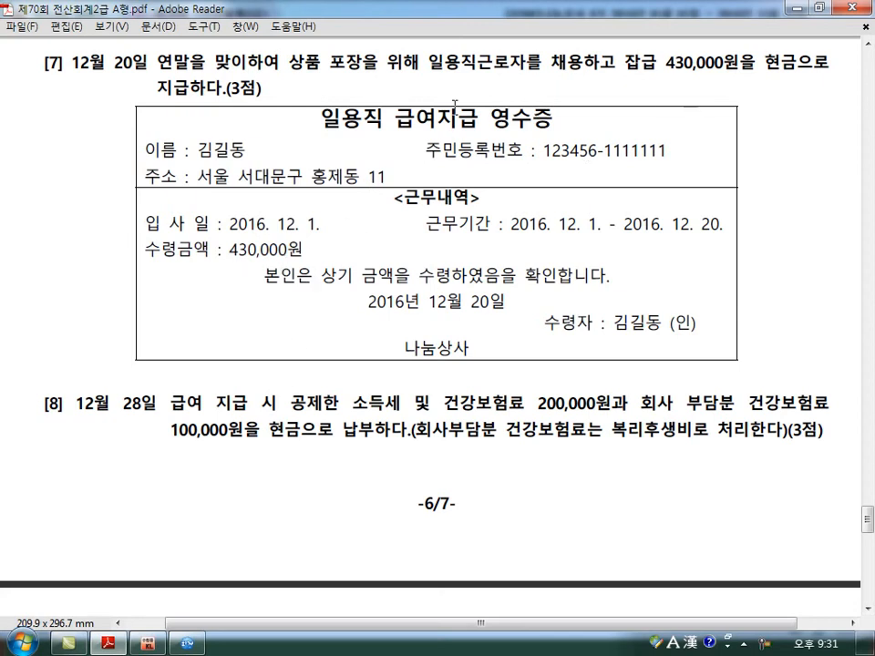
click(191, 644)
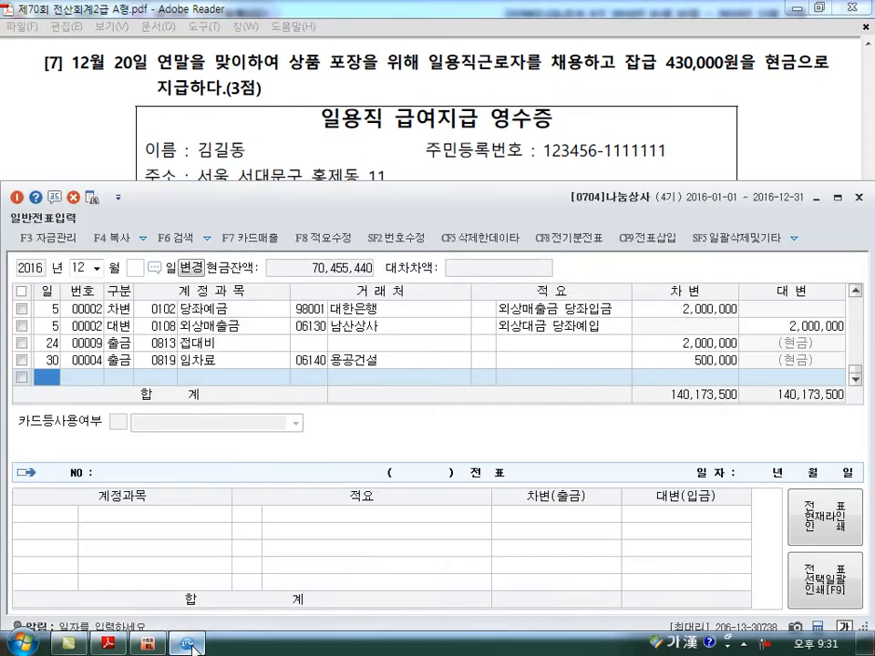
text(20)
key(Return)
text(4)
key(Return)
text(101)
key(Return)
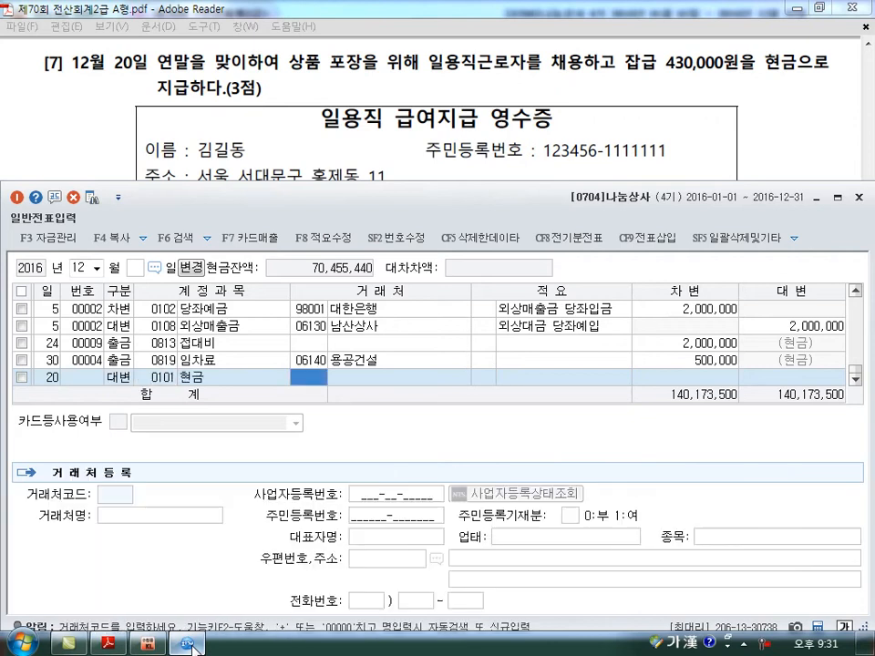
key(Return)
key(Return)
text(430,000)
key(Return)
Step: Add a December 20 debit line of 430,000 for 잡급 (0805), the 판매관리비 account
text(3)
key(Return)
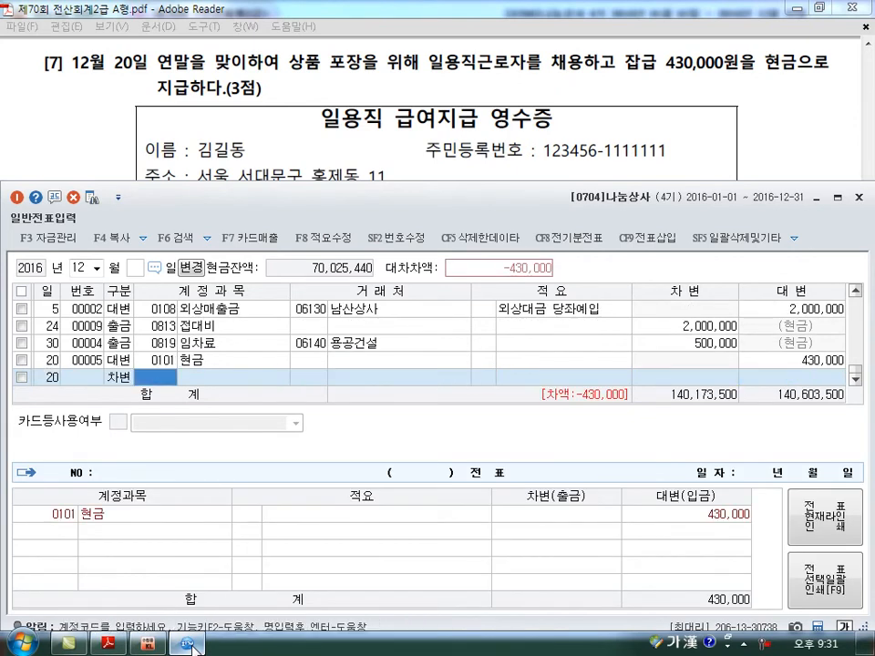
text(잡급)
key(Return)
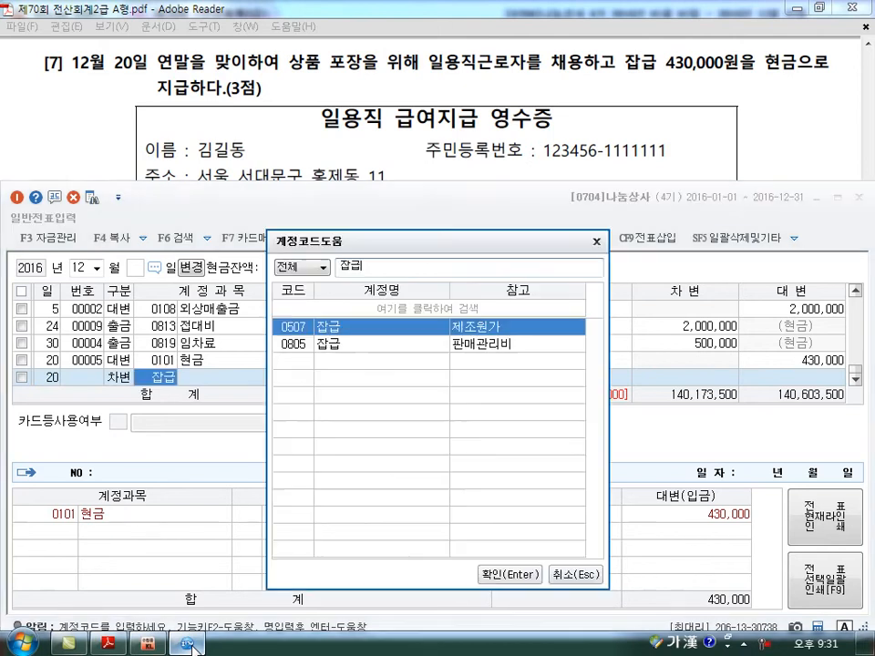
key(Down)
key(Return)
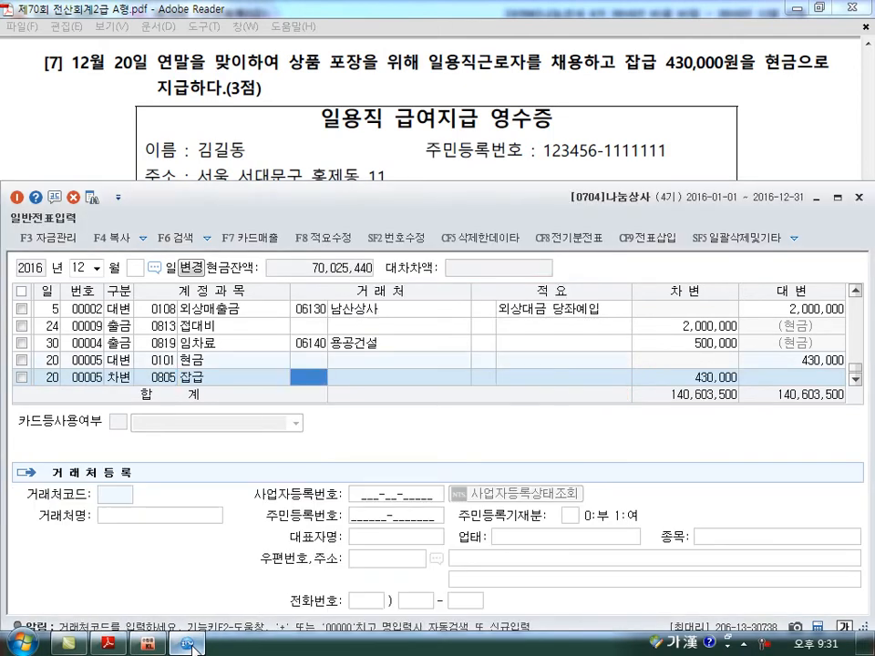
key(Down)
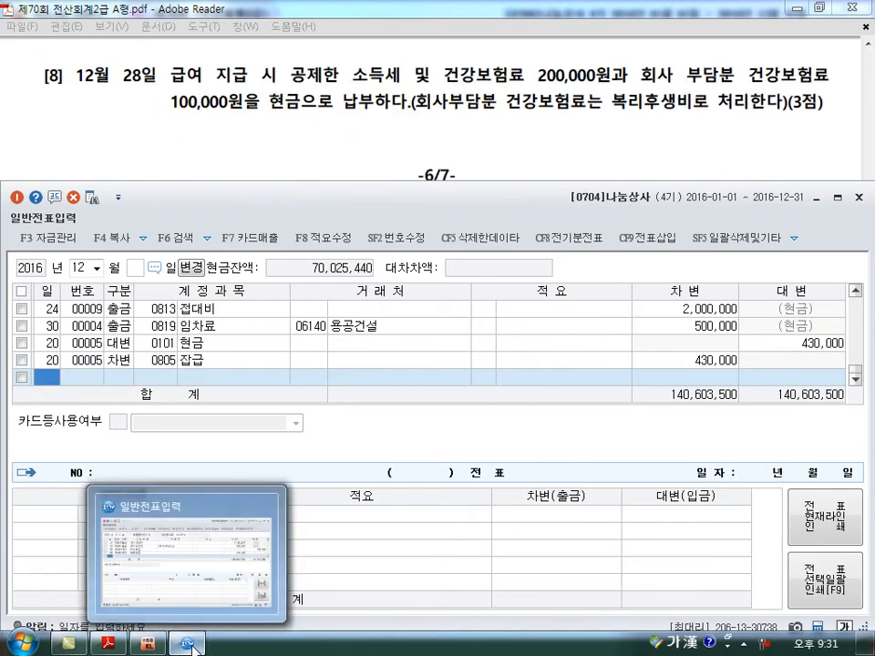
Step: For item [8], enter a December 28 debit line for 예수금 (0254) of 200,000
text(28)
key(Return)
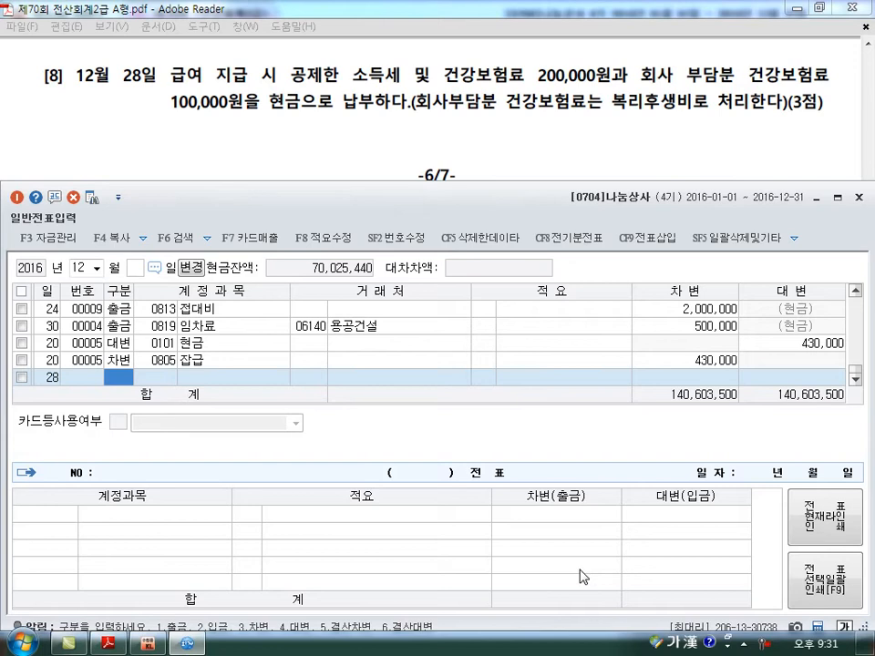
text(3)
text(254)
key(Return)
key(Return)
key(Return)
text(2000000)
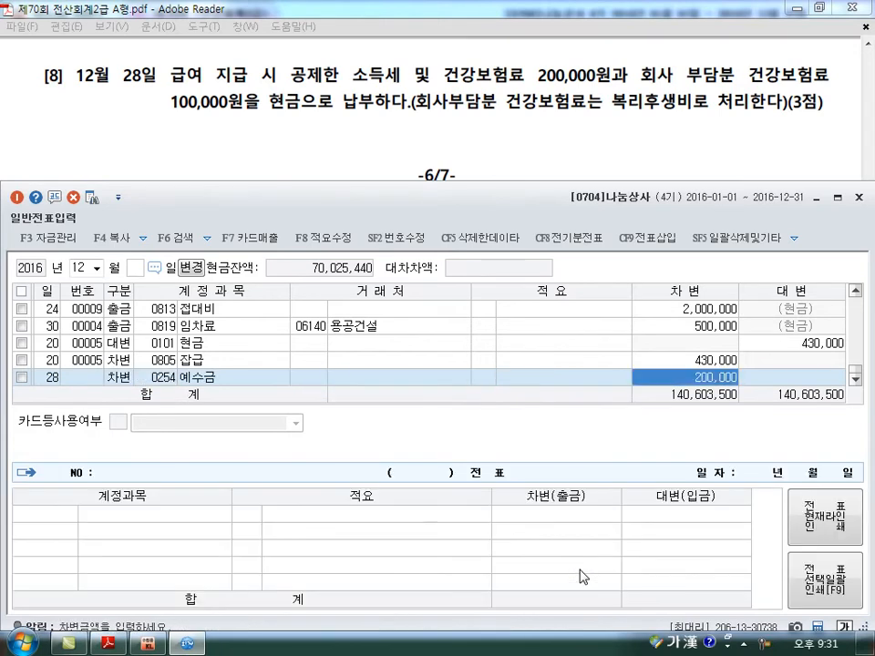
key(Return)
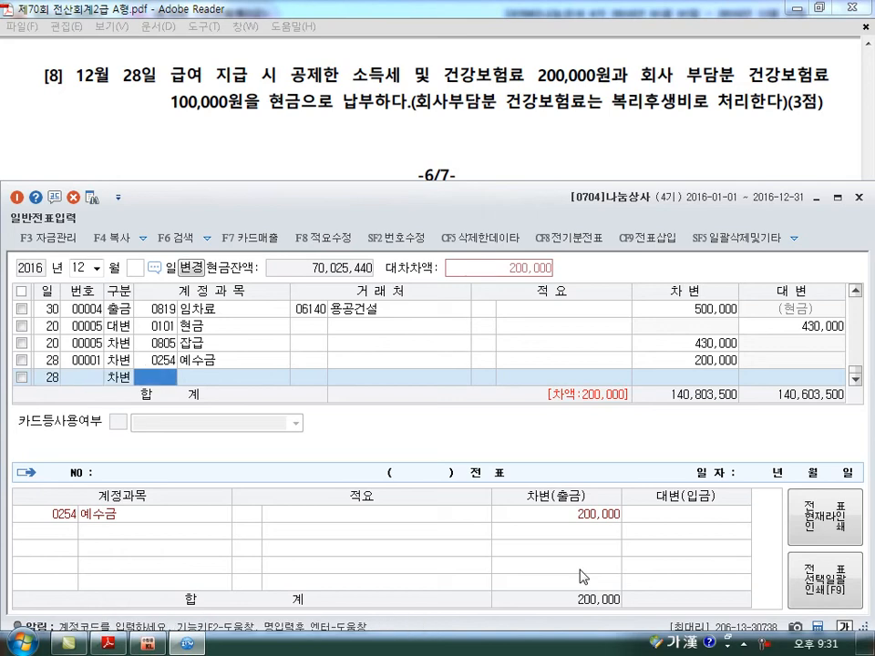
Step: Add a December 28 debit line for 복리후생비 (0811) of 100,000
text(811)
key(Return)
key(Return)
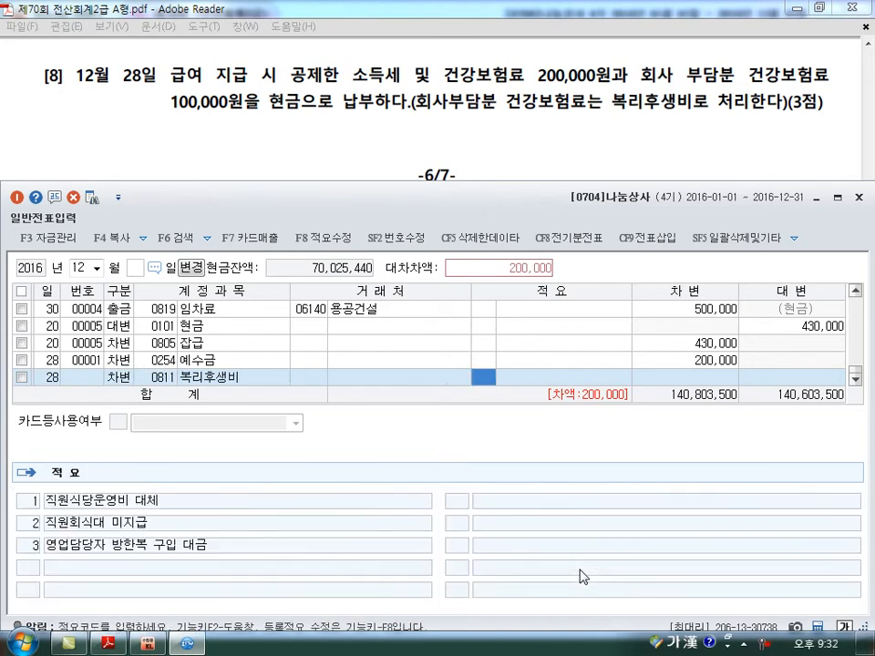
key(Return)
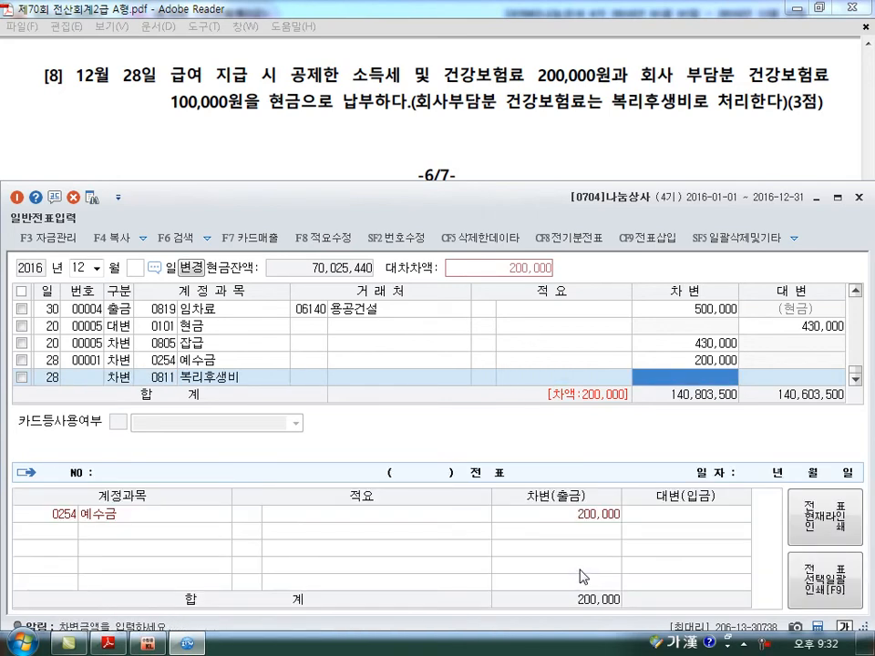
text(1000000)
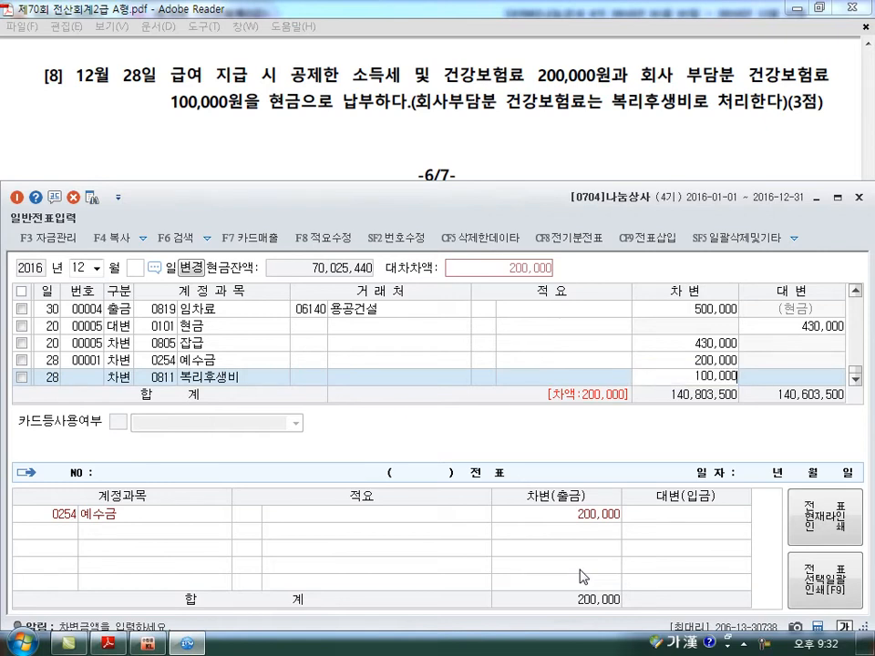
key(Return)
key(Return)
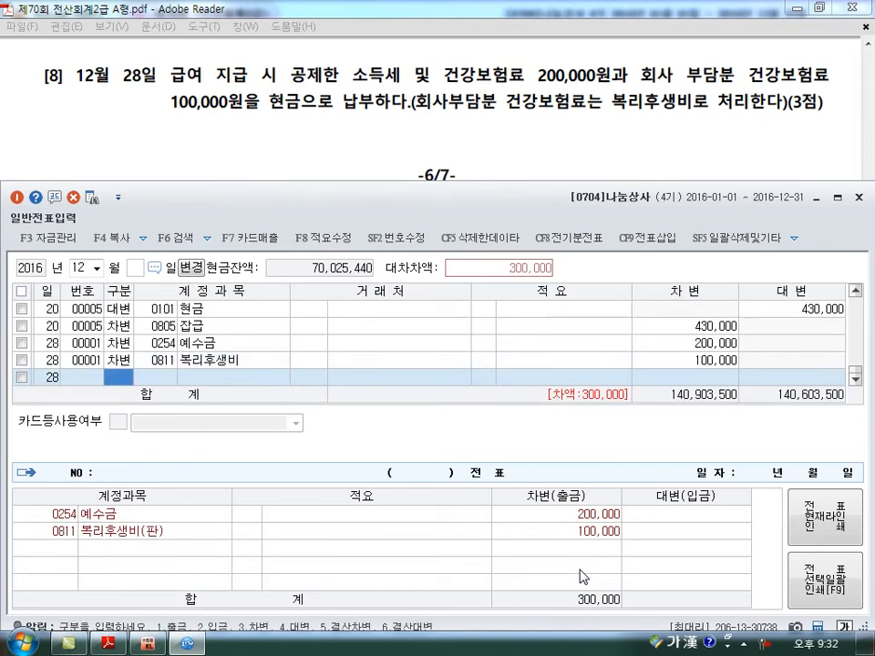
Step: Add a December 28 credit line for 현금 (0101) of 300,000
text(4101)
key(Return)
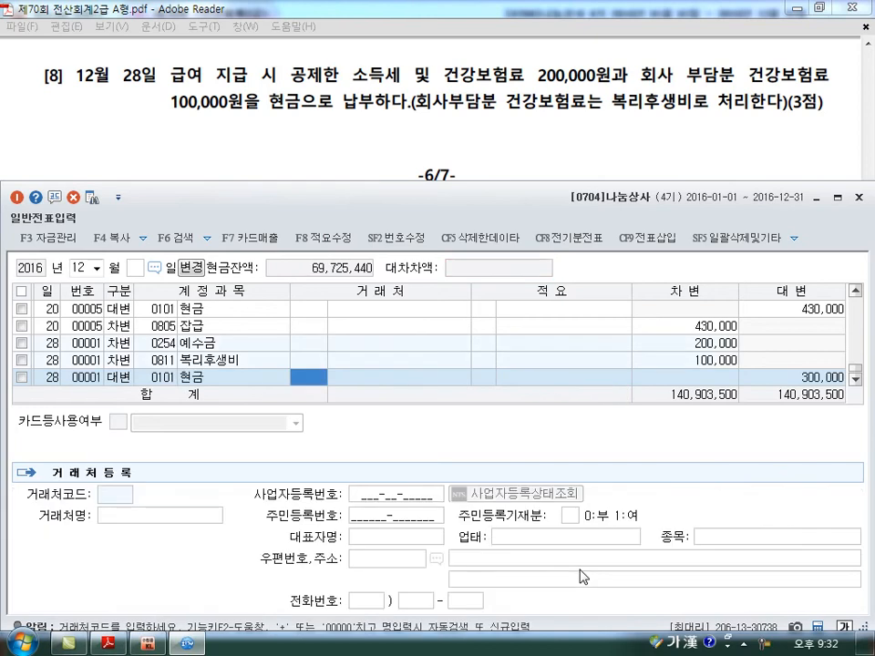
key(Return)
key(Return)
key(Return)
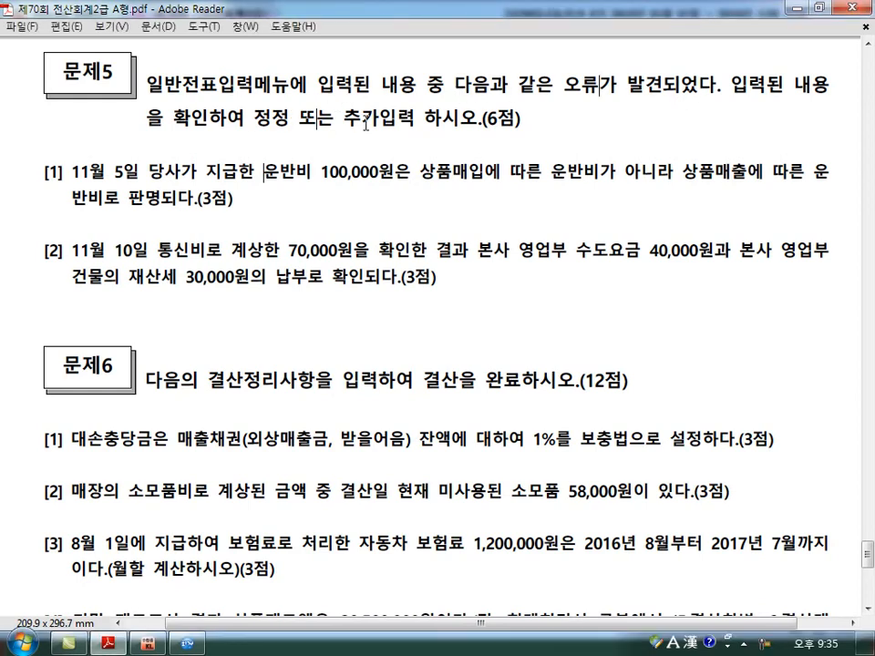
Step: Read Problem 5 in the exam PDF, return to KcLep and load the November 5 voucher for item [1]
scroll(365, 124, down, 1)
scroll(365, 121, down, 1)
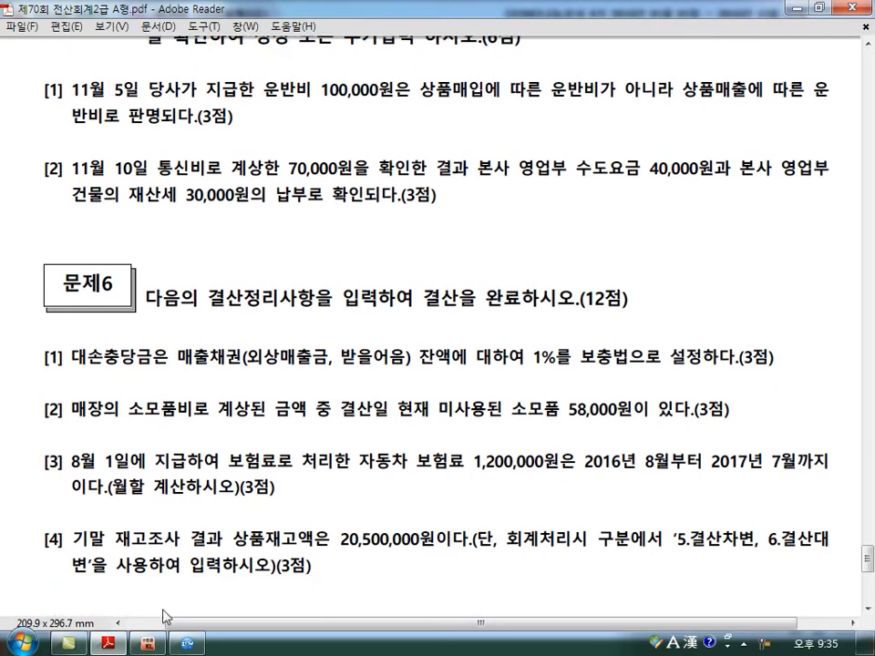
key(alt+Tab)
text(11)
key(Return)
text(5)
key(Return)
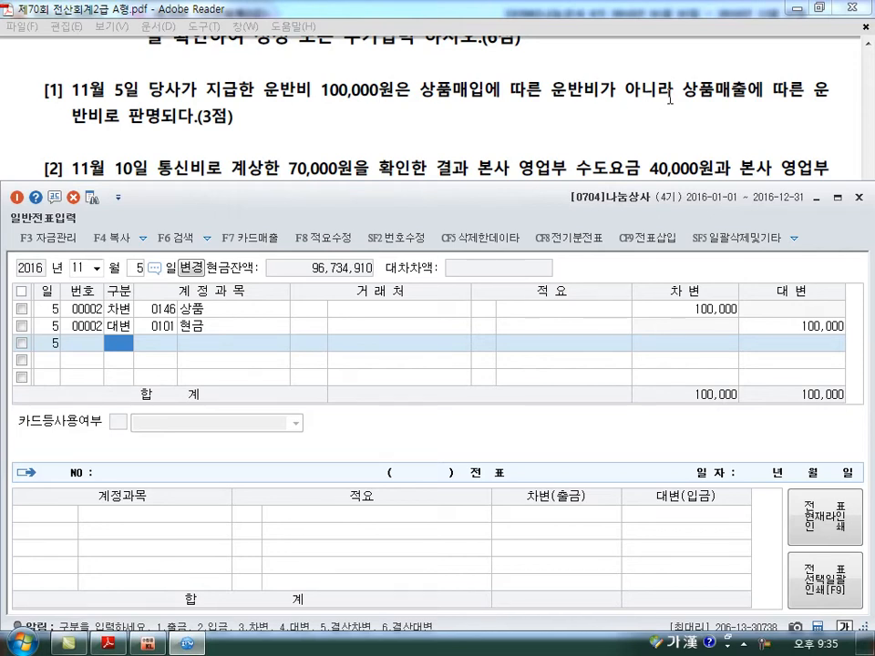
Step: Change the account of the November 5 debit line from 상품 to 운반비 (0824)
click(199, 315)
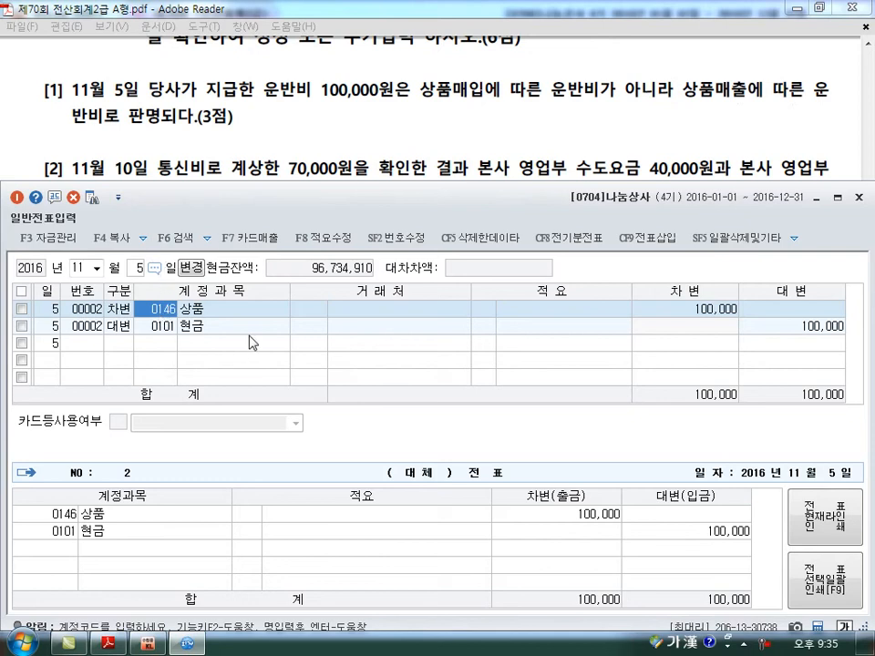
text(824)
key(Return)
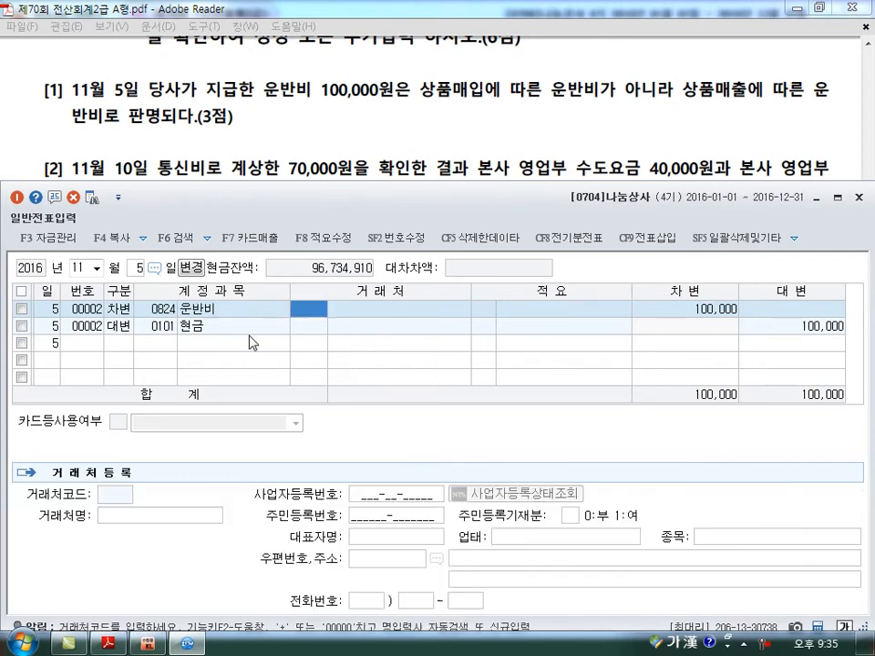
click(253, 342)
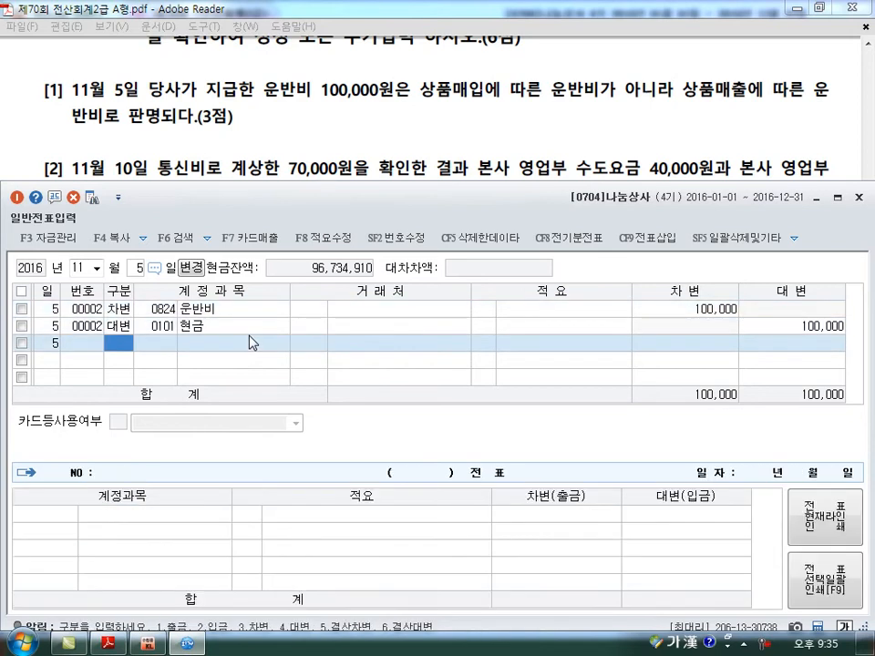
Step: Load the November 10 voucher for Problem 5 item [2]
scroll(252, 341, down, 2)
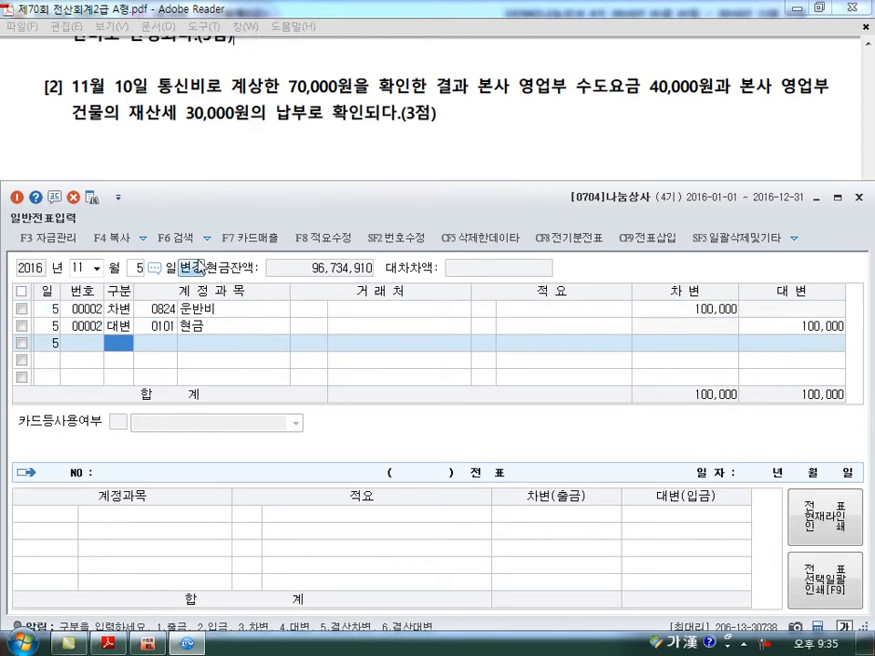
click(139, 268)
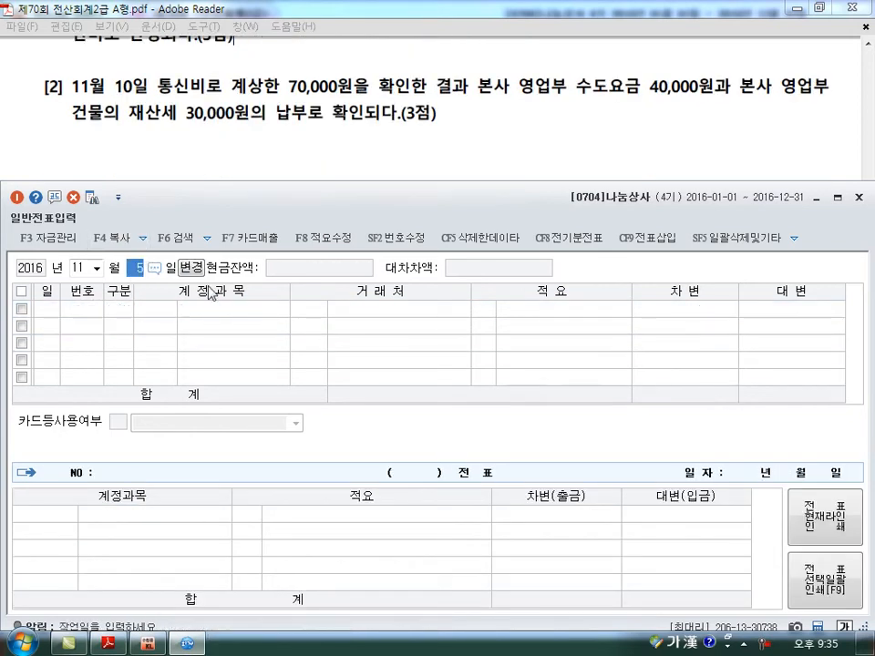
text(10)
key(Return)
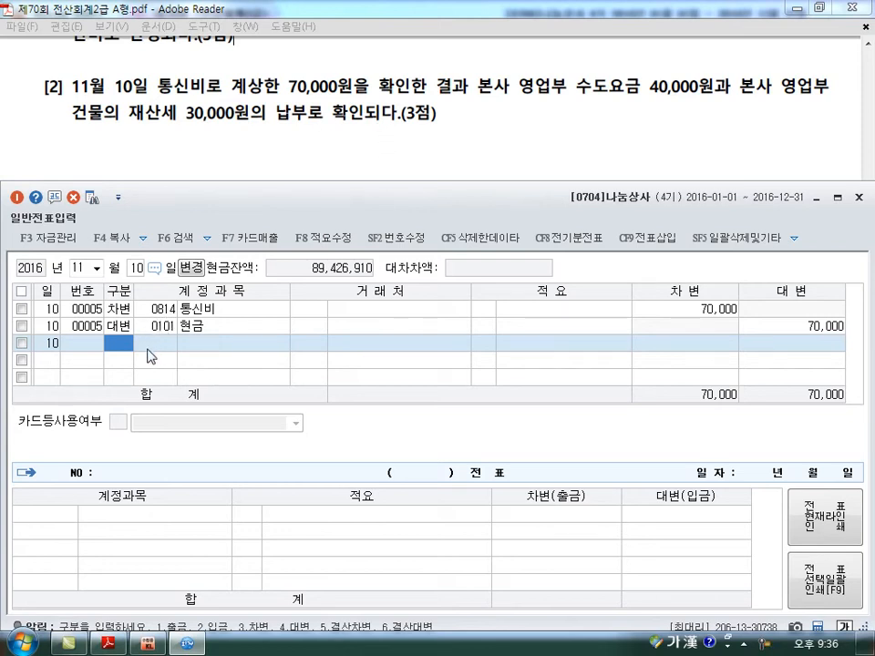
Step: Add a November 10 debit line for 수도광열비 (0815) of 40,000
text(3)
key(Return)
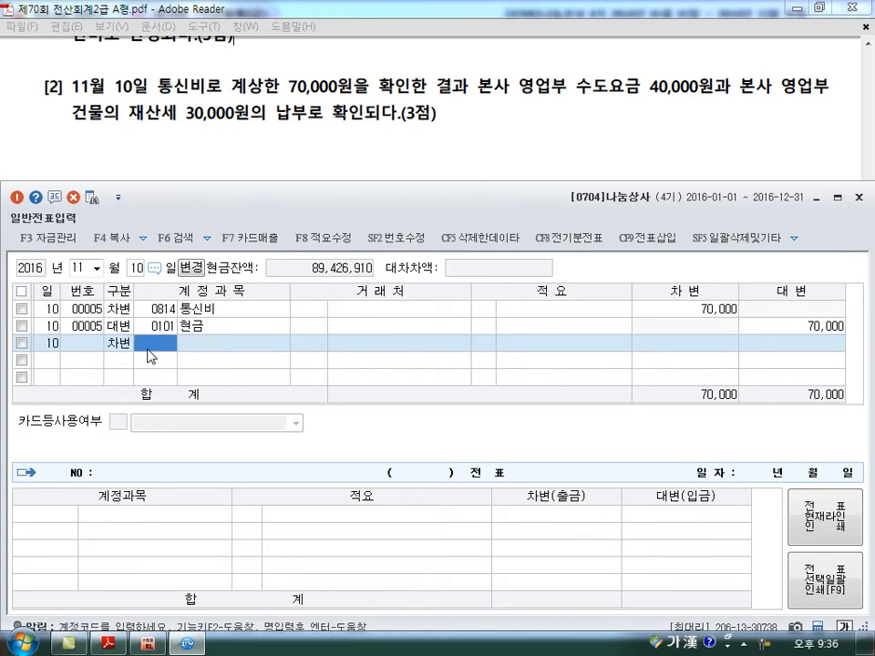
text(수도)
key(Return)
key(Down)
key(Down)
key(Down)
key(Down)
key(Down)
key(Return)
key(Return)
key(Return)
key(Return)
text(40000)
key(Return)
Step: Add a November 10 debit line for 세금과공과 (0817) of 30,000
key(Return)
key(Return)
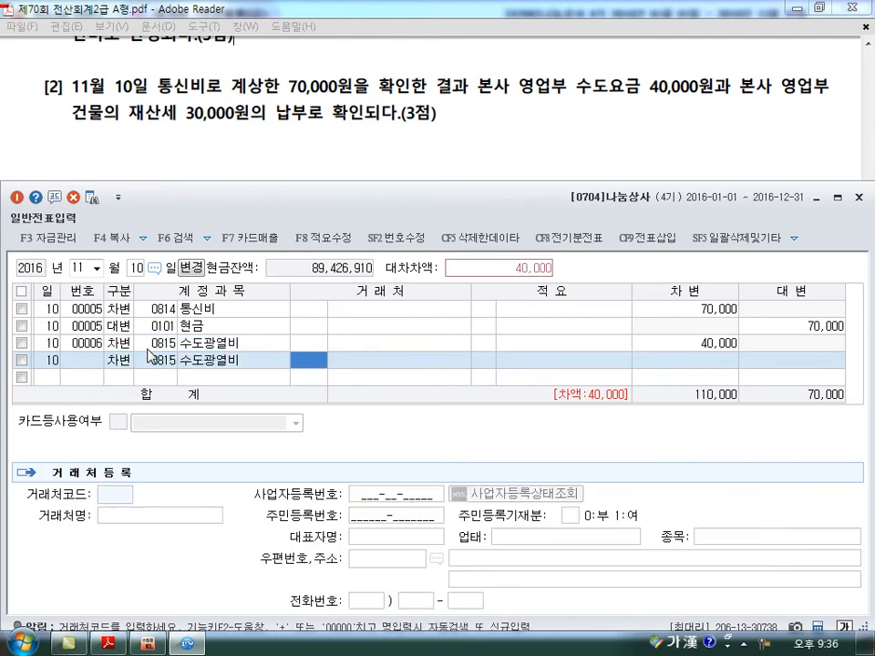
click(148, 353)
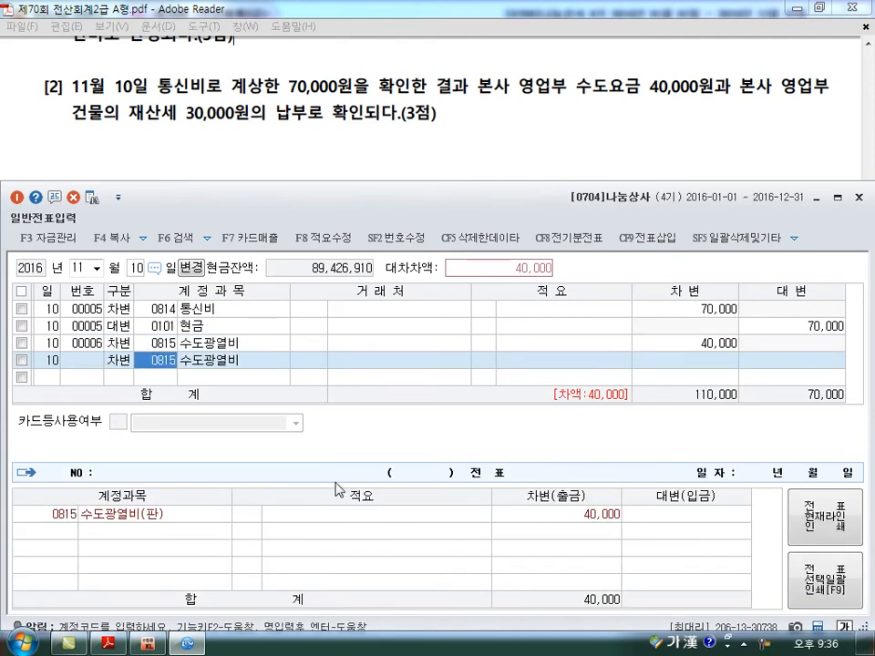
text(817)
key(Return)
key(Return)
key(Return)
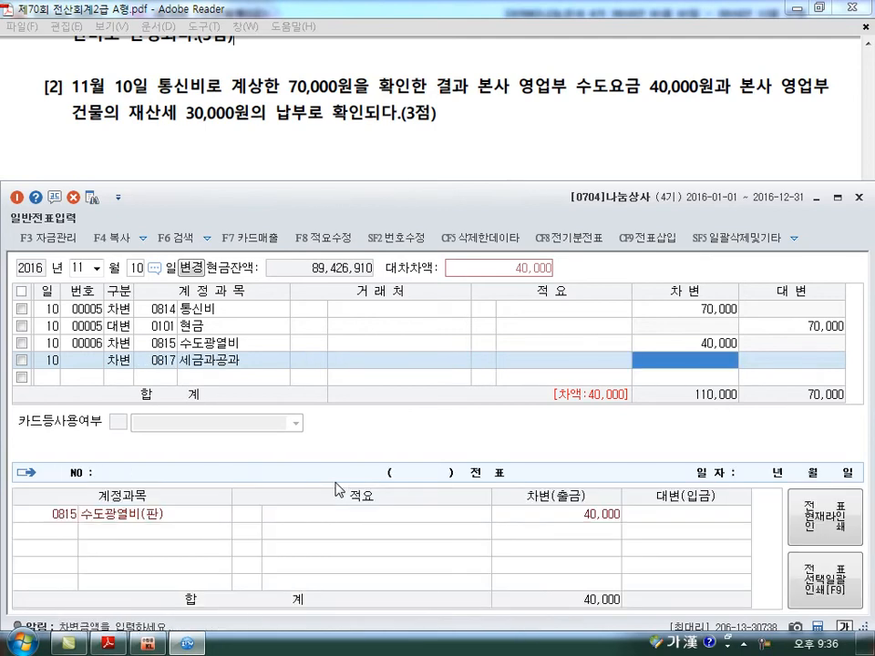
text(300000)
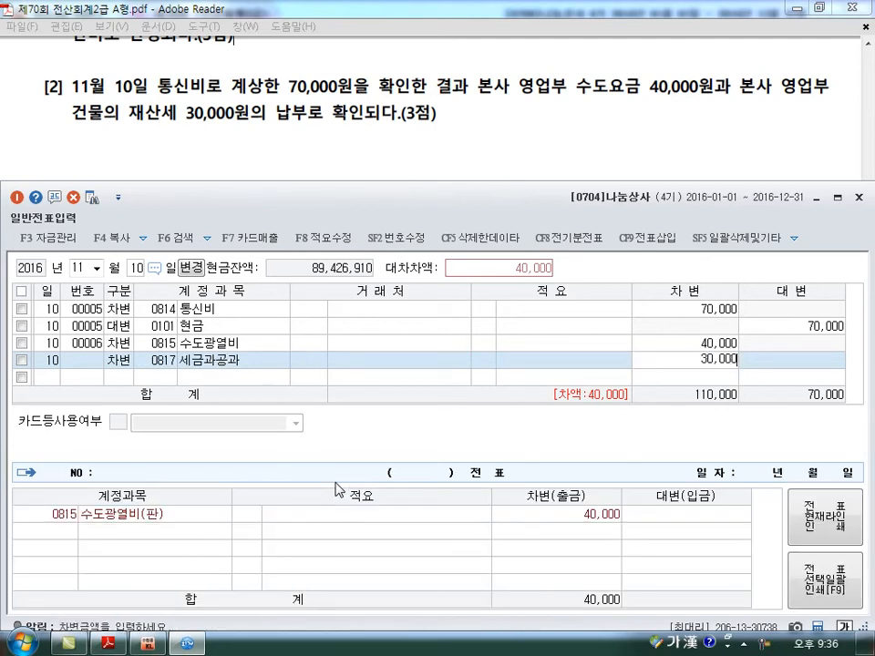
key(Return)
Step: Add a November 10 credit line for 현금 (0101) of 70,000 to balance the new voucher
text(4)
key(Return)
text(101)
key(Return)
key(Return)
key(Return)
key(Return)
key(Left)
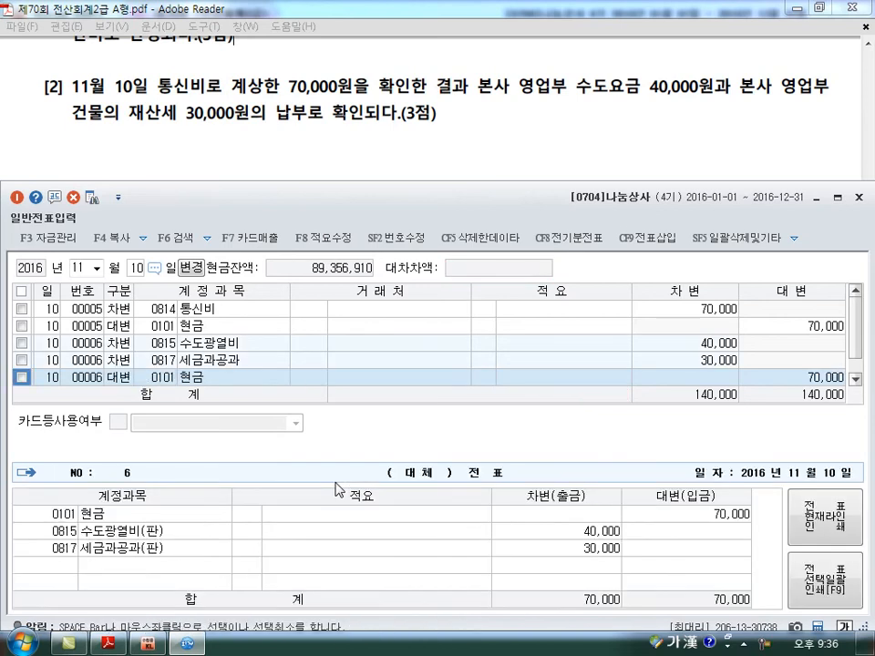
Step: Delete the original November 10 voucher lines, the 통신비 (0814) debit and its 현금 (0101) credit
click(21, 309)
click(21, 325)
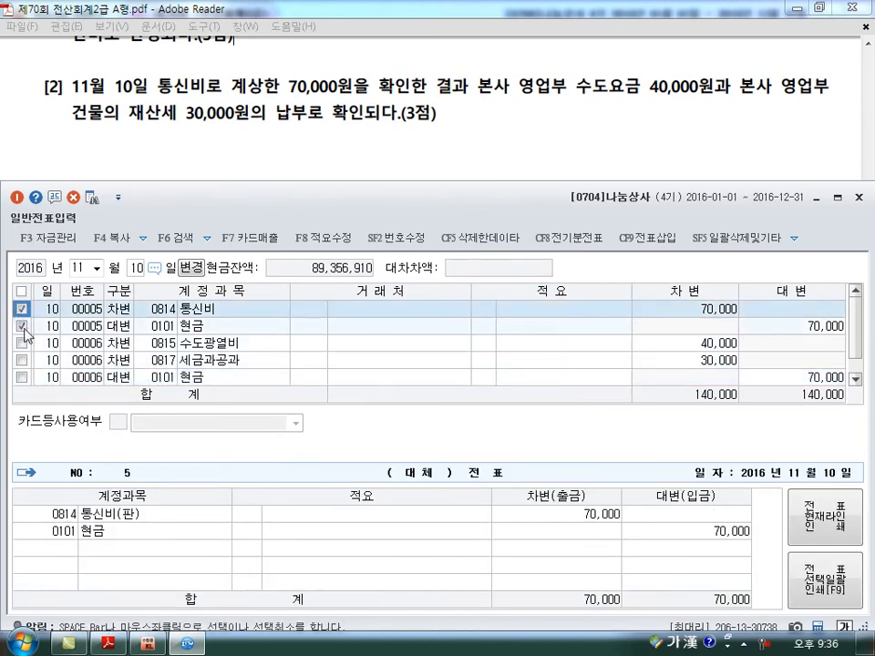
click(73, 197)
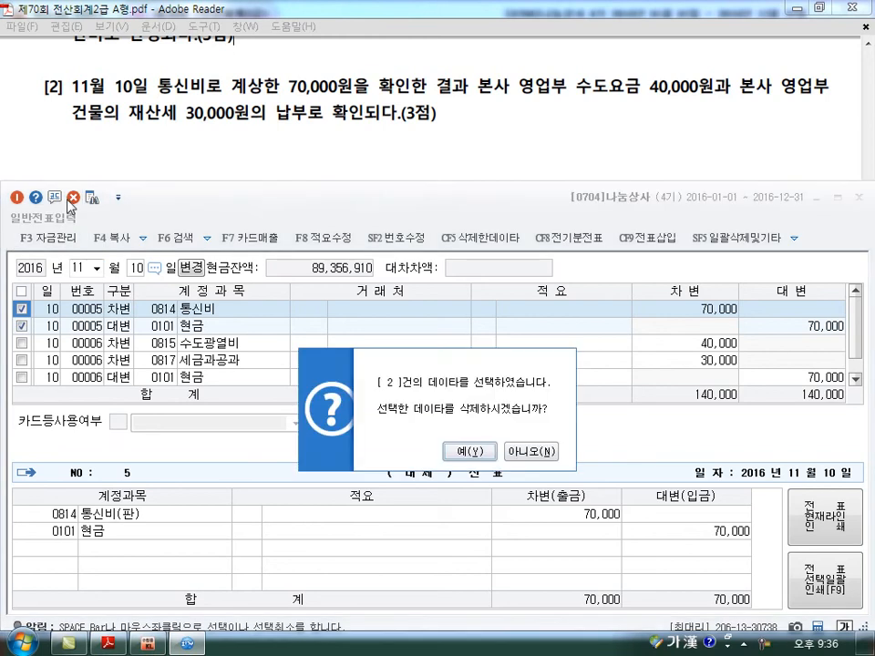
click(447, 456)
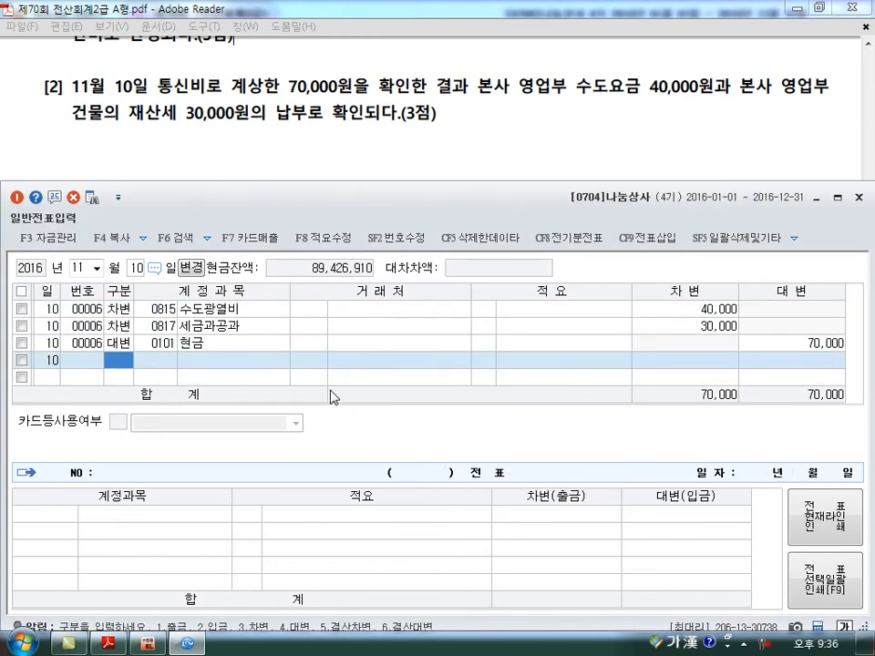
Step: Open the deleted-data inquiry period settings for November 2016 and dismiss them
click(501, 241)
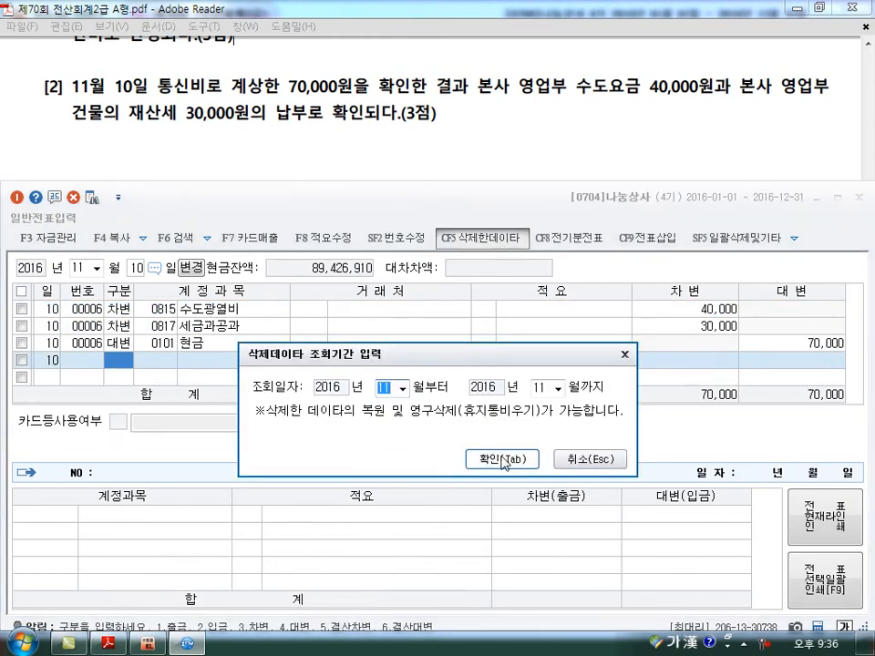
click(592, 460)
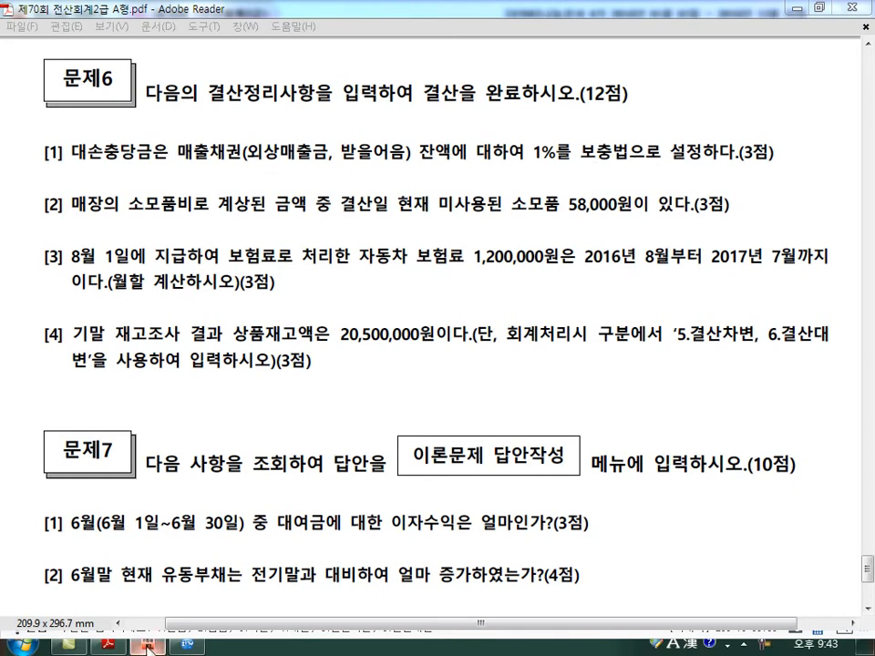
Step: Open the 합계잔액시산표 as of December 31, 2016 and examine the 외상매출금, 받을어음 and 대손충당금 balances
click(148, 643)
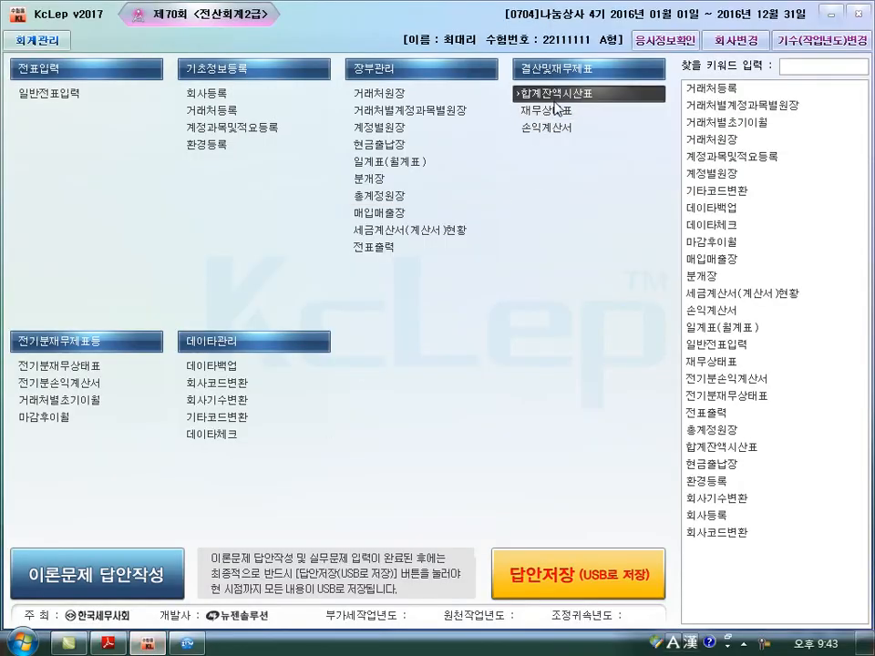
click(523, 93)
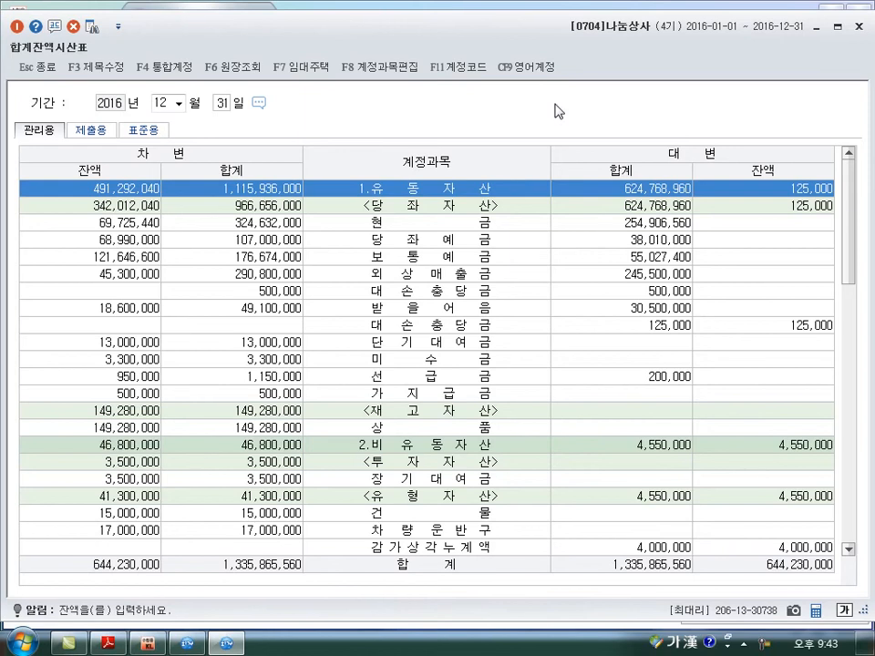
click(122, 276)
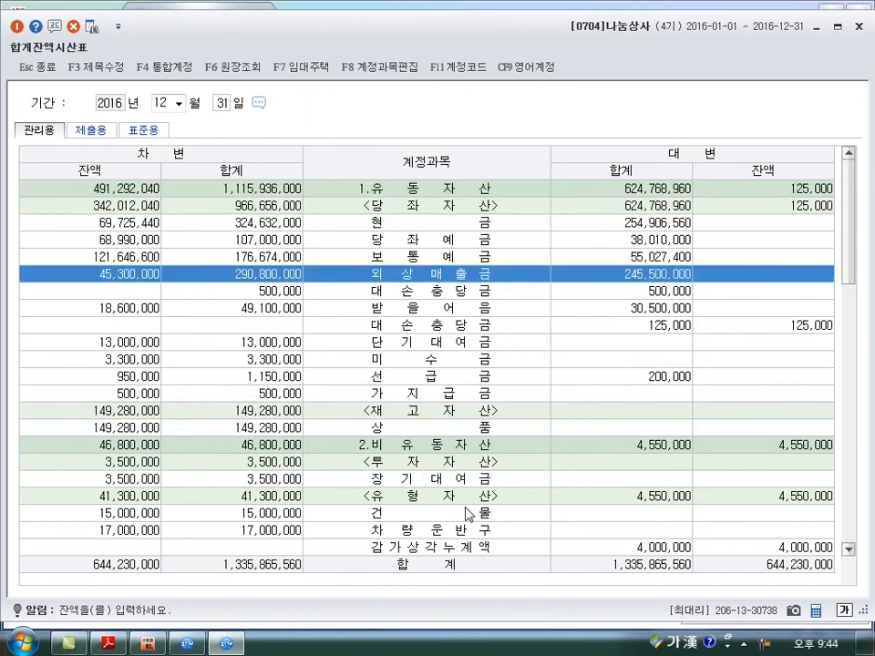
key(ctrl+shift+d)
mouse_move(160, 288)
mouse_down()
mouse_move(74, 271)
mouse_move(160, 288)
mouse_move(199, 277)
mouse_up()
mouse_move(196, 262)
mouse_down()
mouse_move(182, 279)
mouse_move(218, 273)
mouse_move(286, 231)
mouse_move(327, 226)
mouse_up()
drag(312, 237, 329, 232)
mouse_move(162, 288)
mouse_down()
mouse_move(82, 305)
mouse_move(109, 328)
mouse_move(169, 326)
mouse_move(173, 300)
mouse_move(199, 309)
mouse_move(229, 304)
mouse_move(220, 304)
mouse_move(244, 319)
mouse_up()
drag(843, 317, 820, 344)
drag(297, 308, 386, 319)
drag(368, 206, 357, 235)
drag(404, 294, 412, 317)
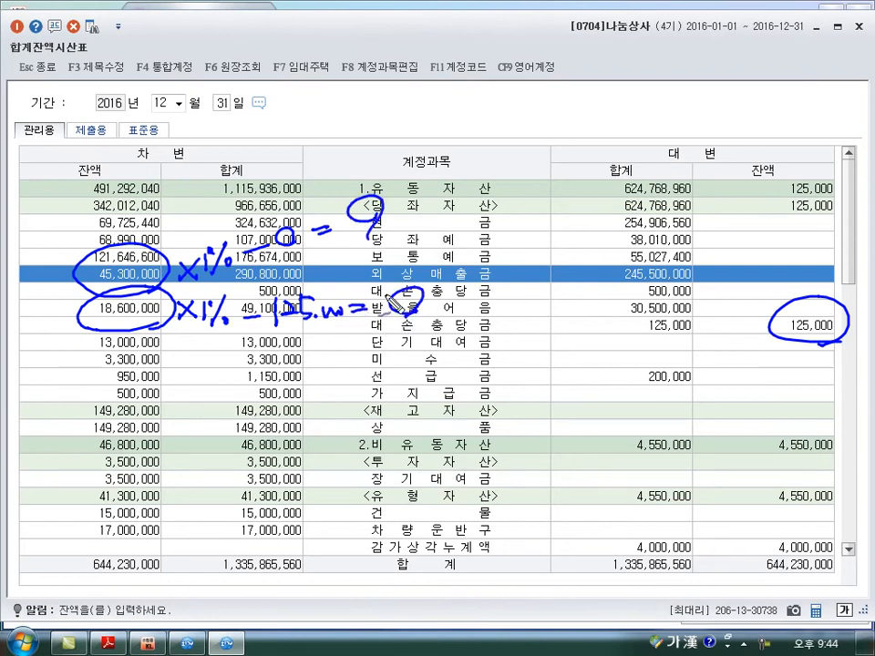
key(Escape)
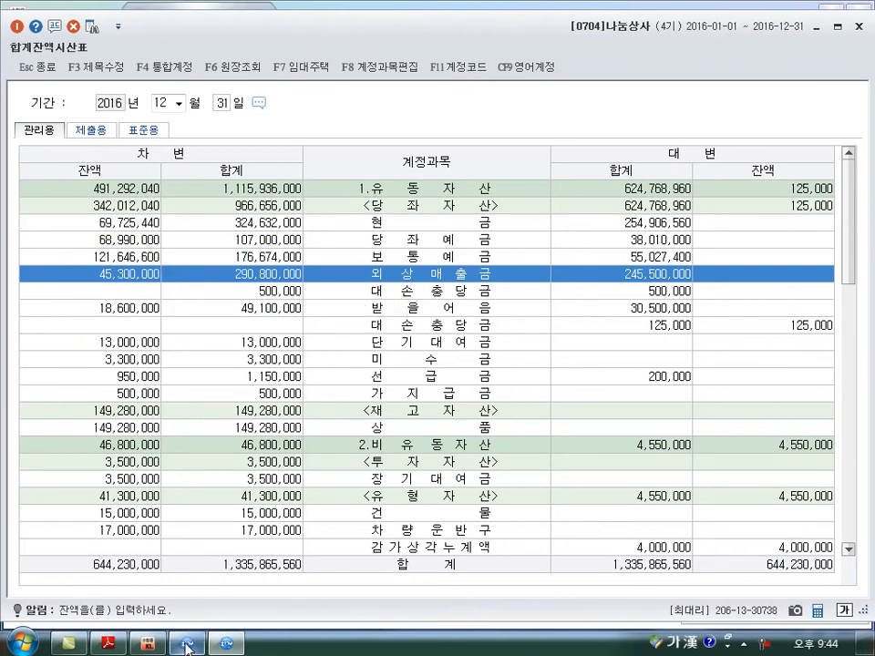
Step: In 일반전표입력, add a December 31 credit line for the 외상매출금 allowance, 대손충당금 (0109), of 453,000
click(187, 646)
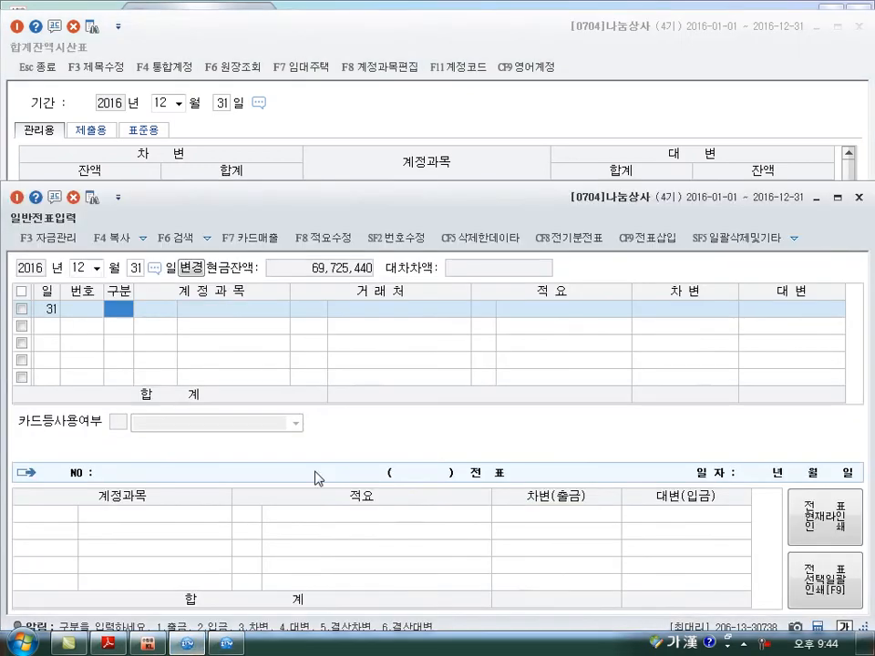
text(4)
key(Return)
text(109)
key(Return)
key(Return)
key(Return)
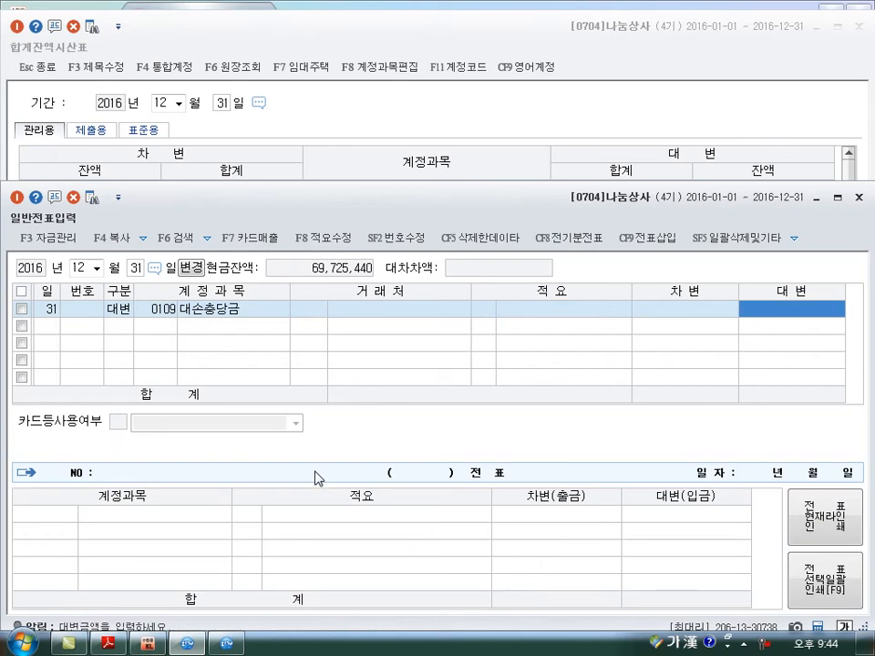
text(4530000)
key(Return)
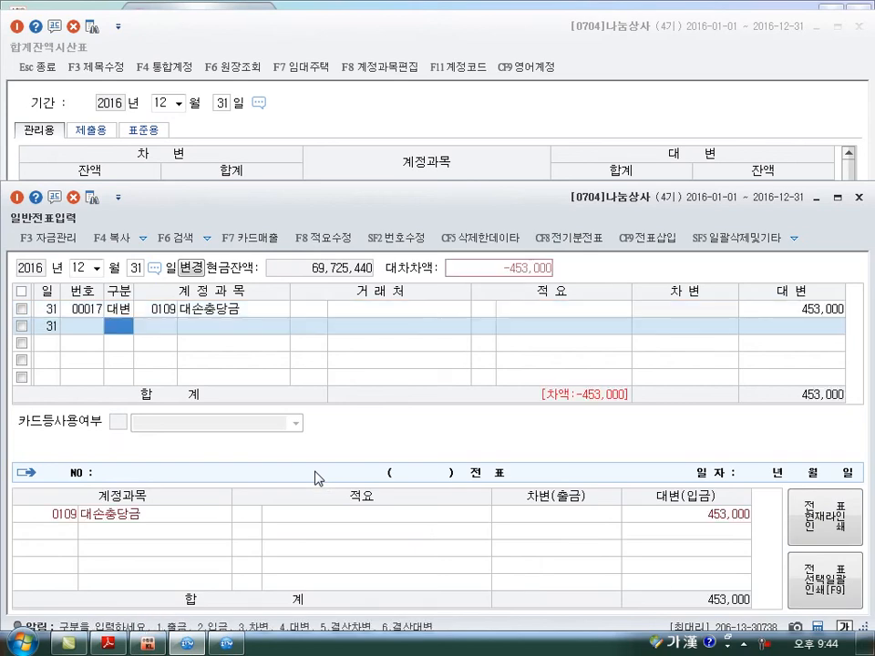
Step: Add a December 31 credit line for the 받을어음 allowance, 대손충당금 (0111), of 61,000
text(111)
key(Return)
key(Return)
key(Return)
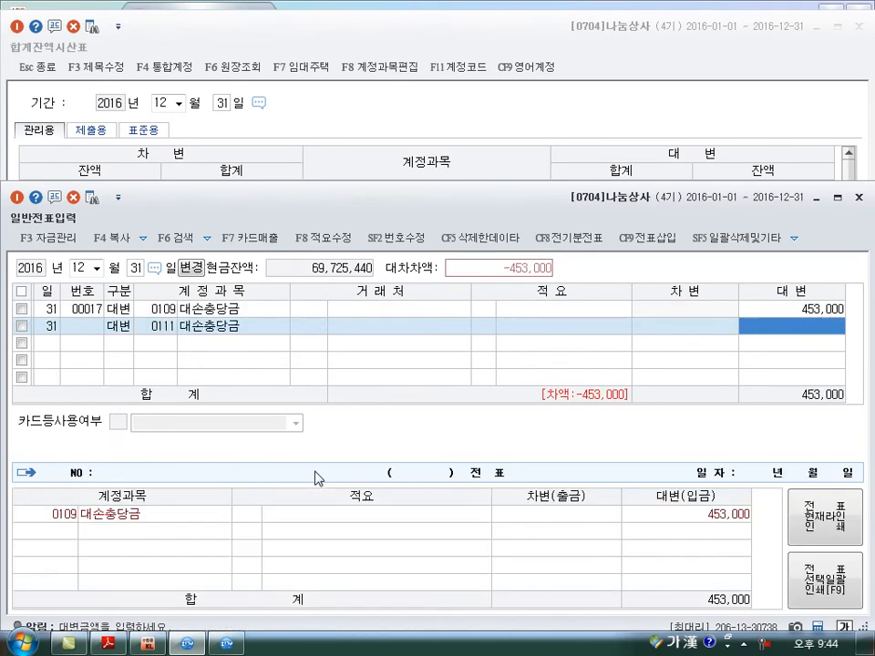
text(610000)
key(Return)
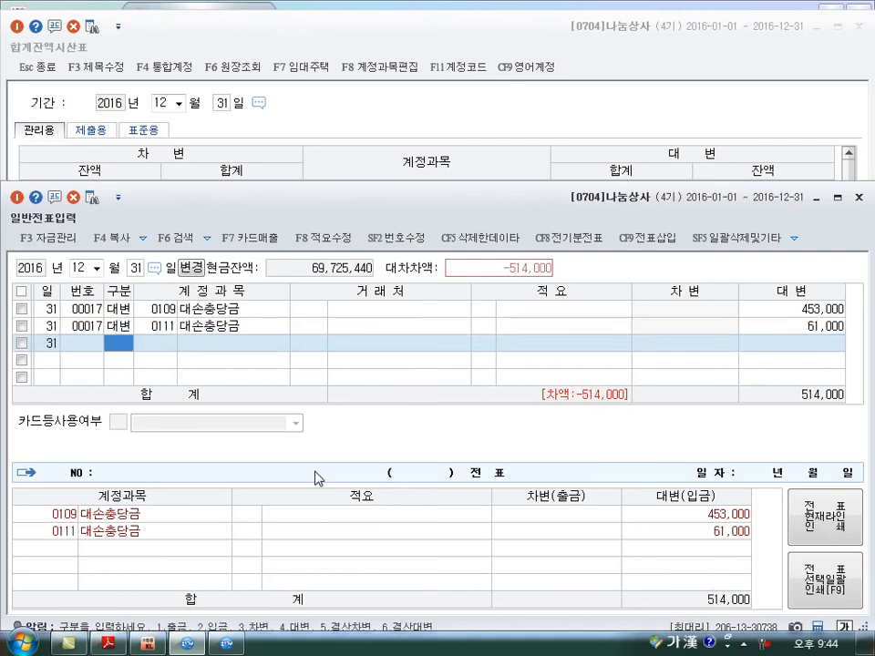
Step: Add a December 31 debit line for 대손상각비 (0835) of 514,000 to balance the allowance voucher
text(835)
key(Return)
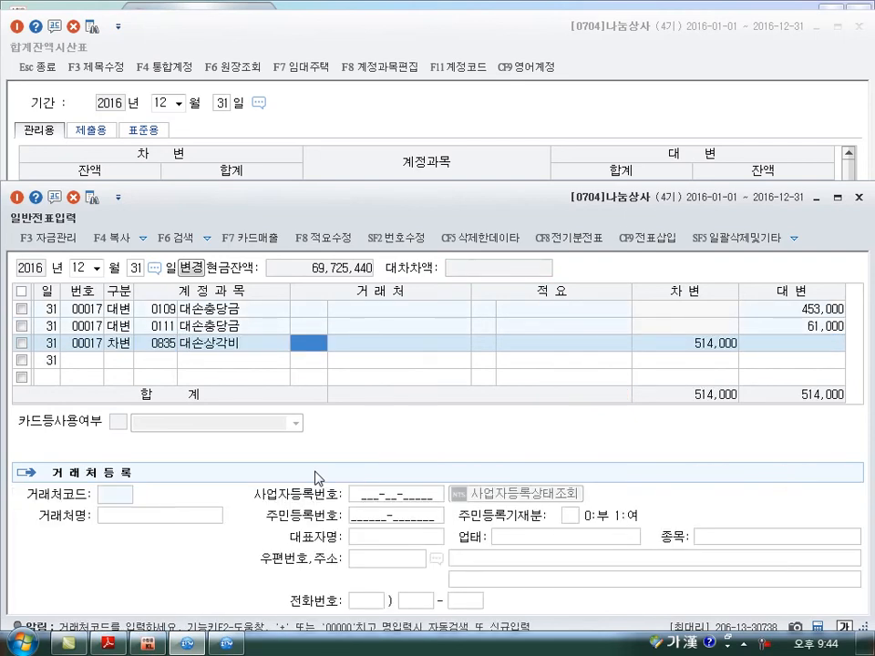
key(Return)
key(Return)
key(Return)
Step: Refresh the 합계잔액시산표 for December 31 and check the 대손충당금 balances against 외상매출금 and 받을어음
click(361, 125)
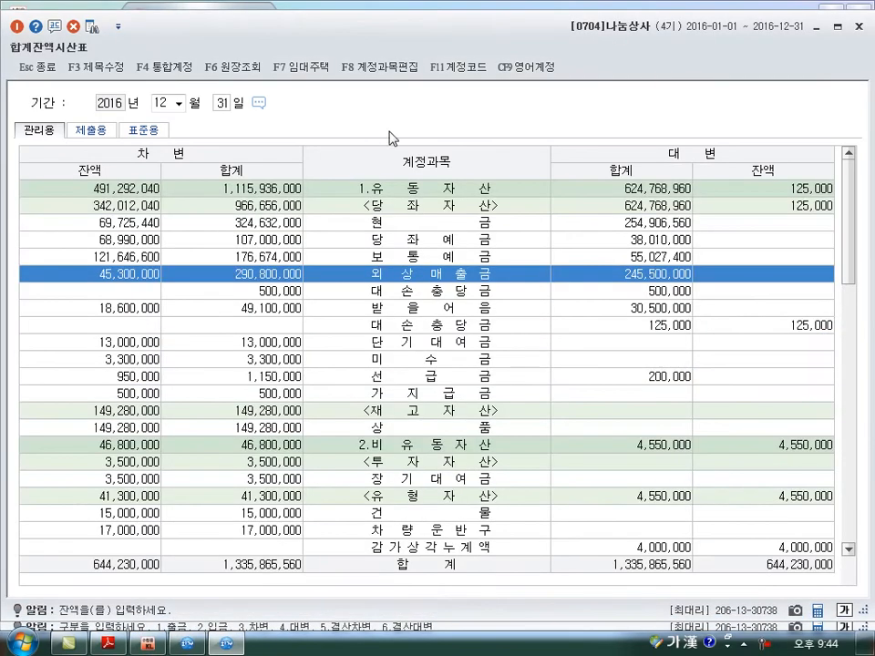
click(221, 104)
key(Return)
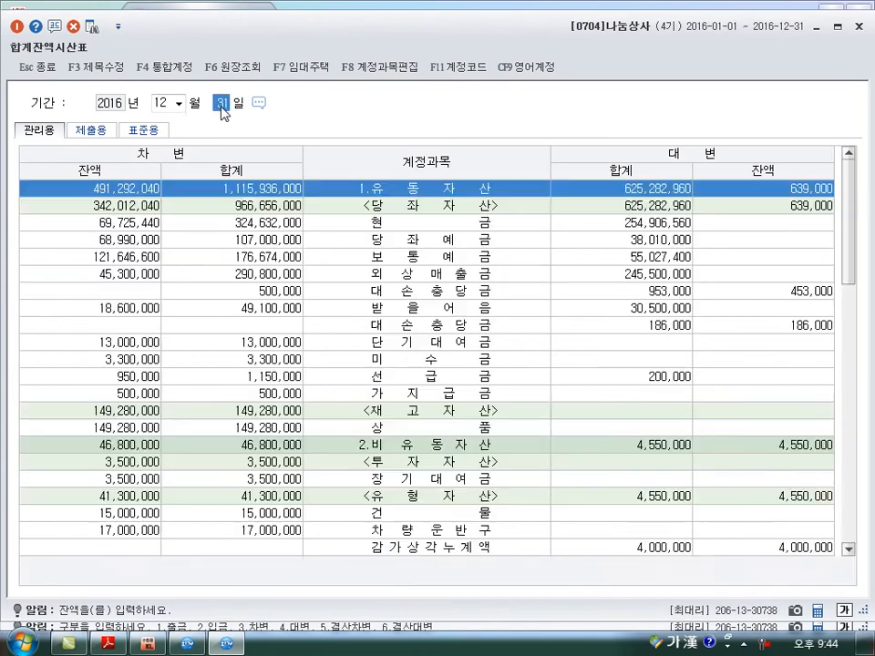
click(128, 275)
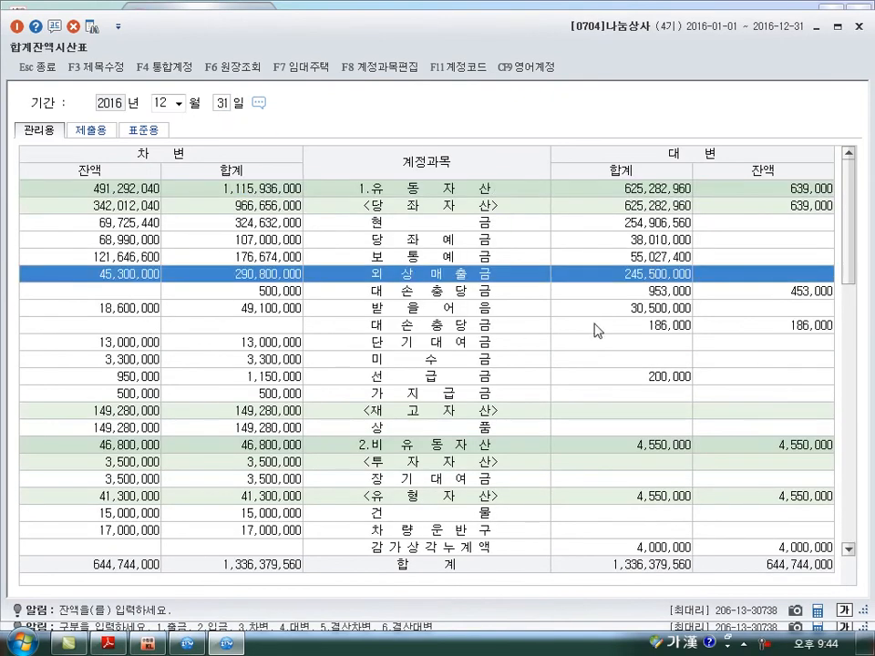
key(Down)
key(Down)
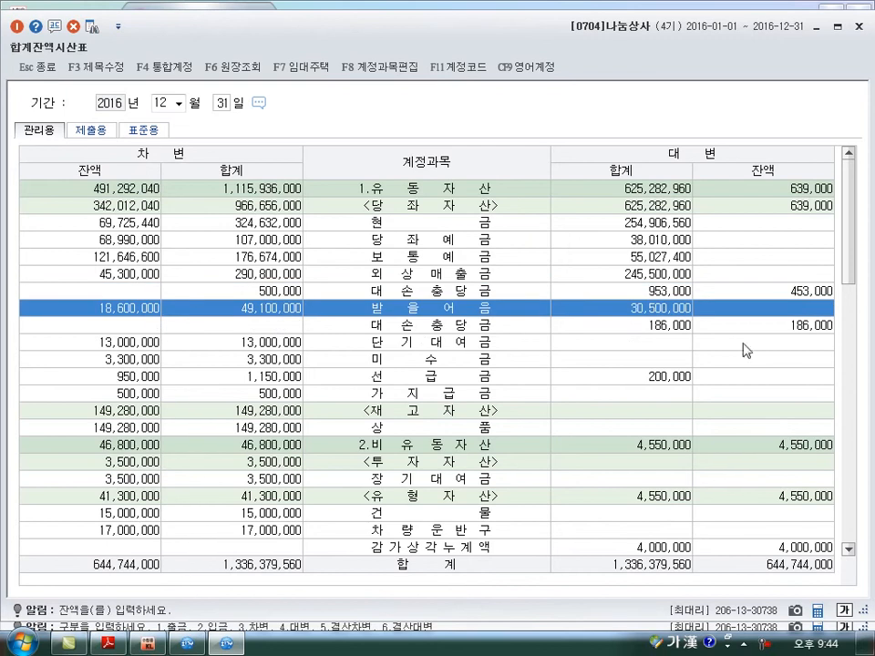
key(Down)
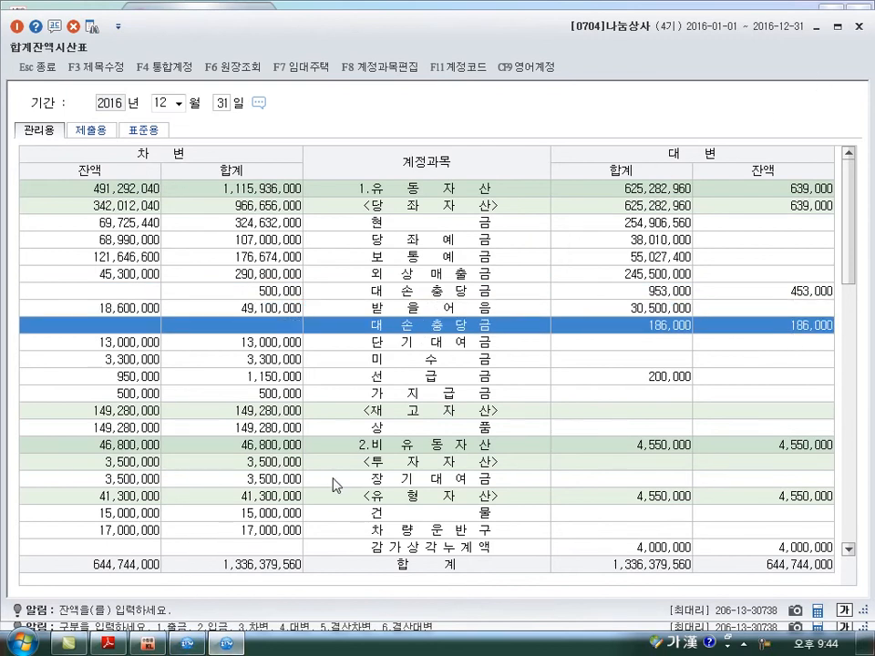
Step: Following Problem 6 item [2] in the exam PDF, add a December 31 credit line for 소모품비 (0830) of 58,000 in 일반전표입력
click(120, 647)
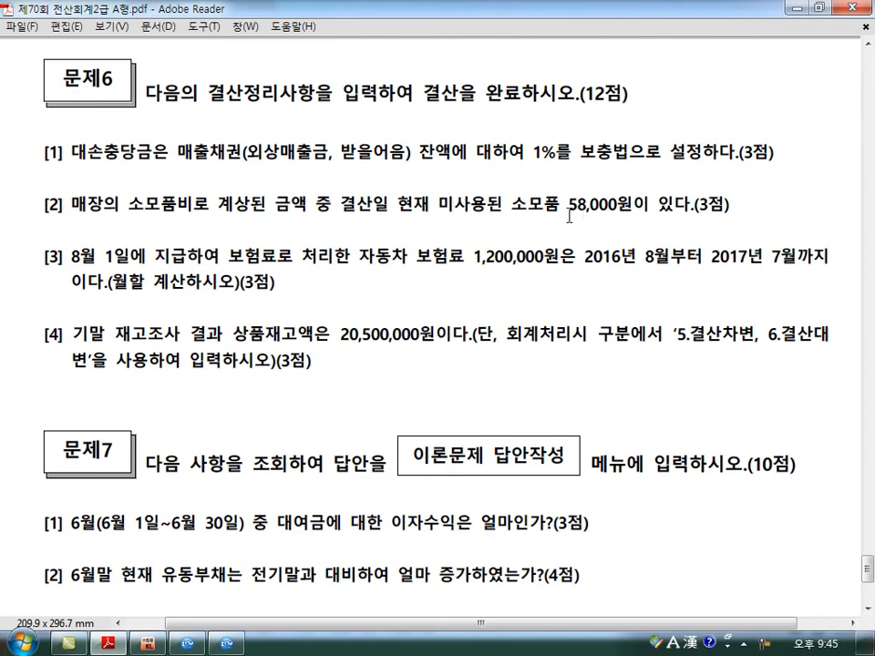
click(191, 647)
click(346, 157)
scroll(347, 159, down, 2)
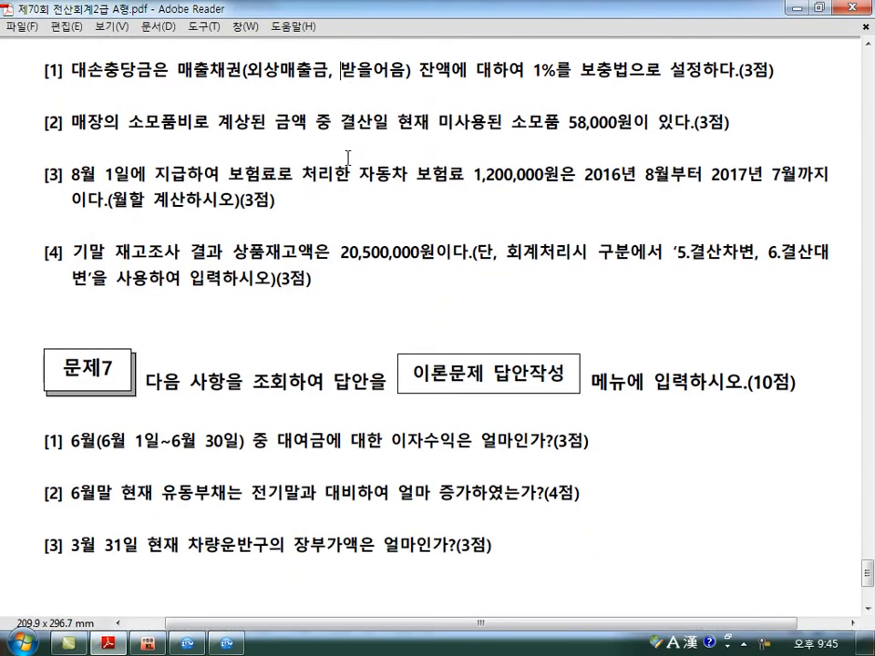
scroll(347, 158, down, 1)
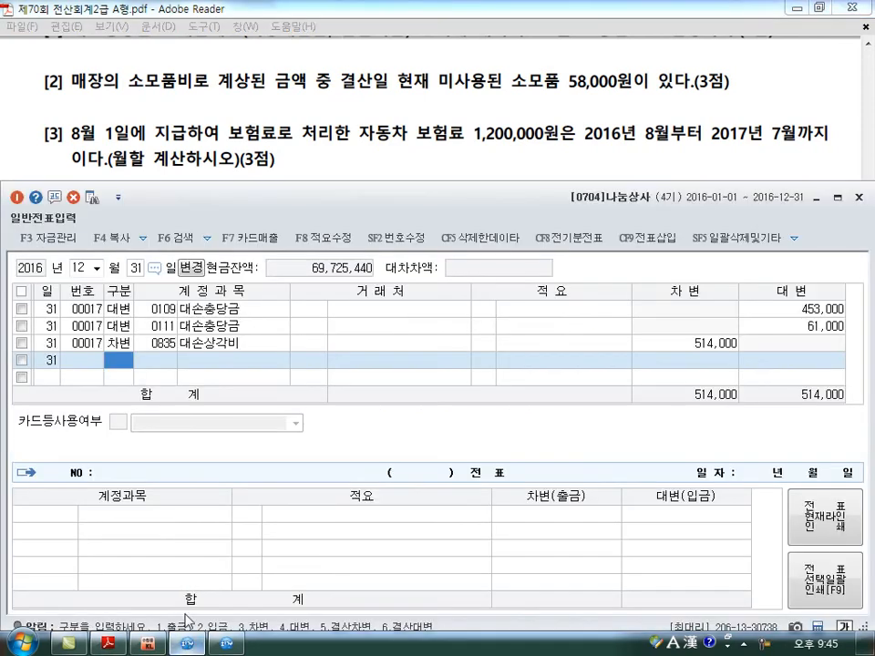
click(192, 645)
text(40830)
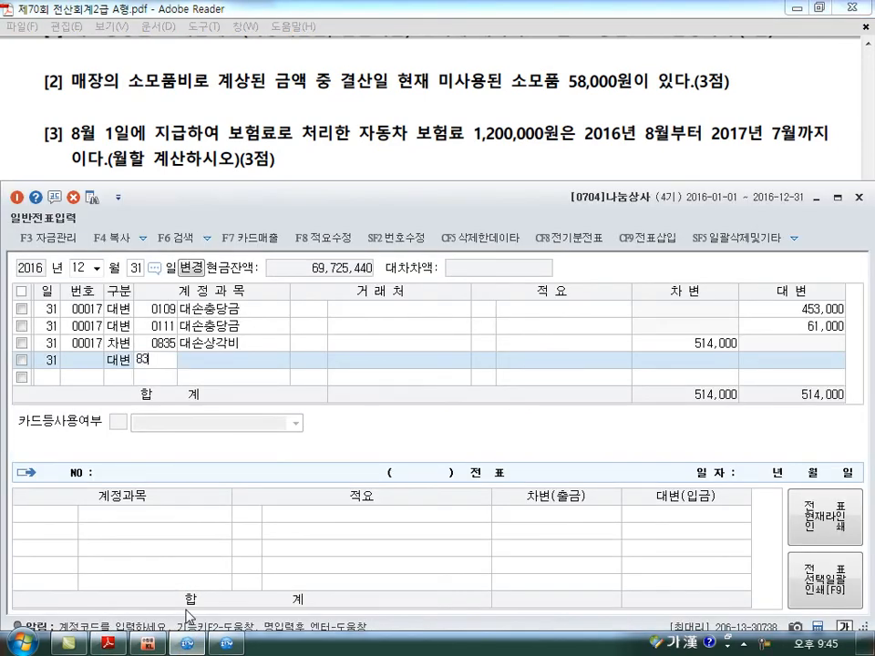
key(Return)
key(Return)
key(Return)
text(580000)
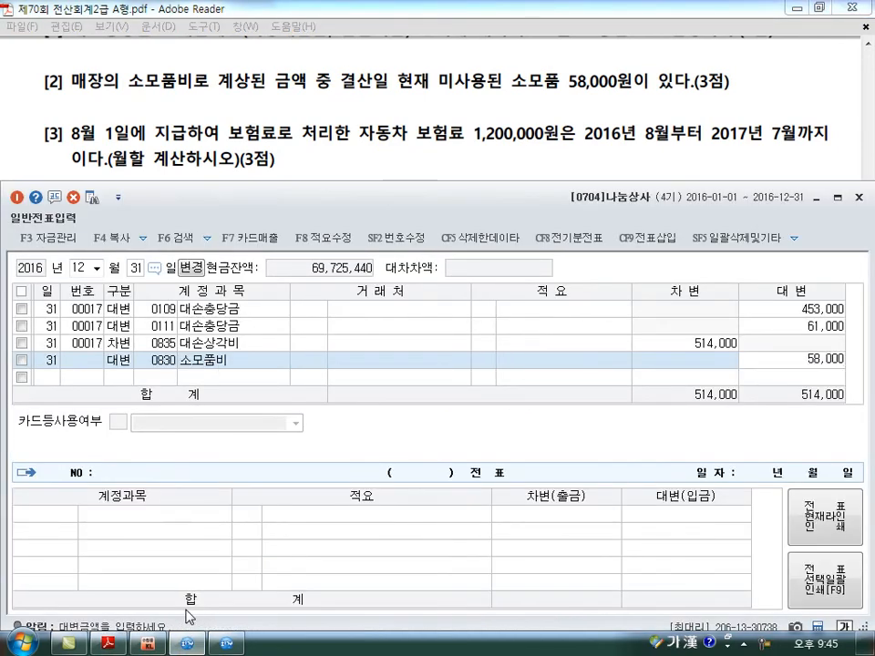
key(Return)
Step: Add a December 31 debit line for 소모품 (0122) of 58,000 to balance the supplies voucher
text(3)
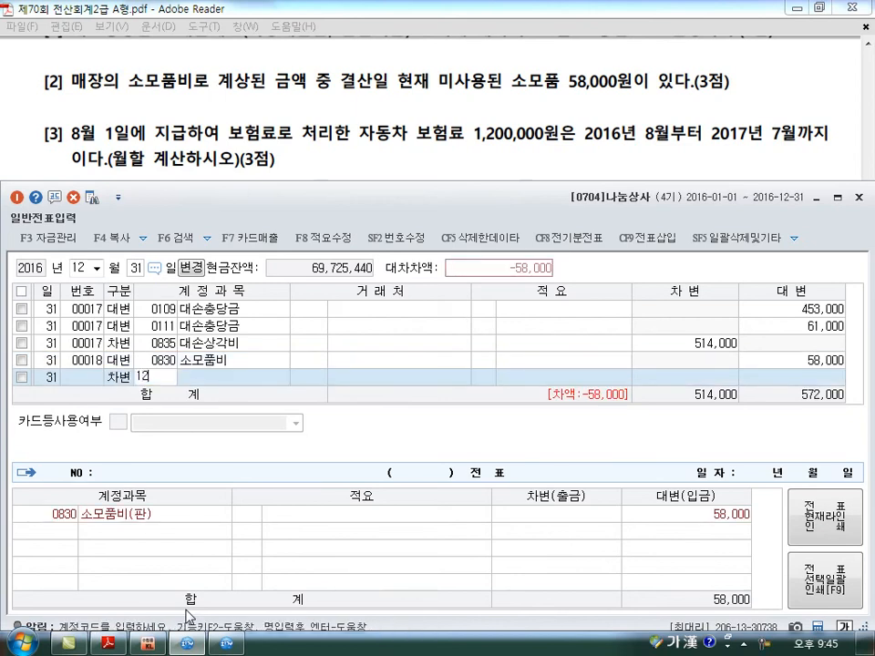
text(0122)
key(Return)
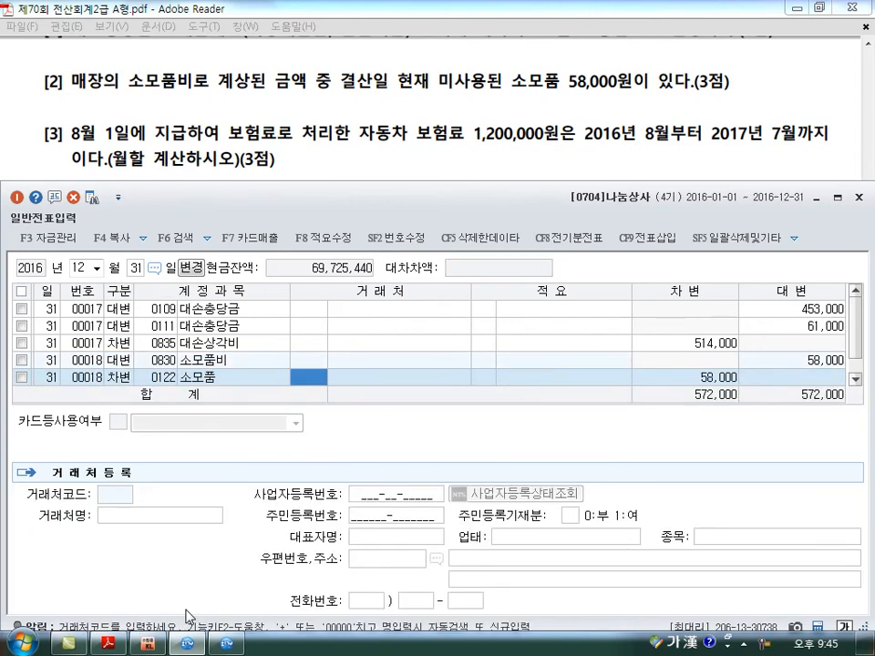
key(Return)
key(Return)
key(Return)
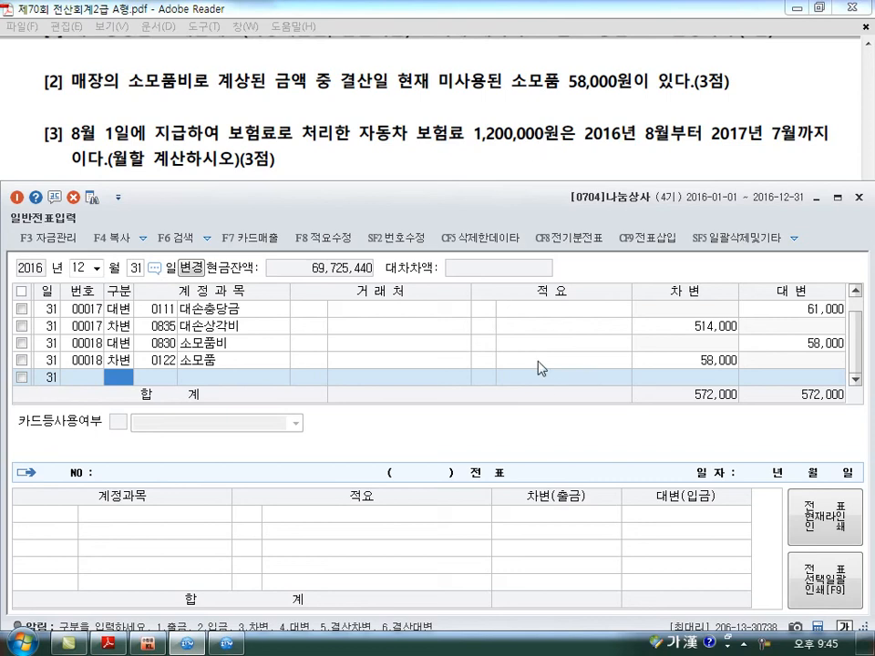
drag(418, 142, 558, 135)
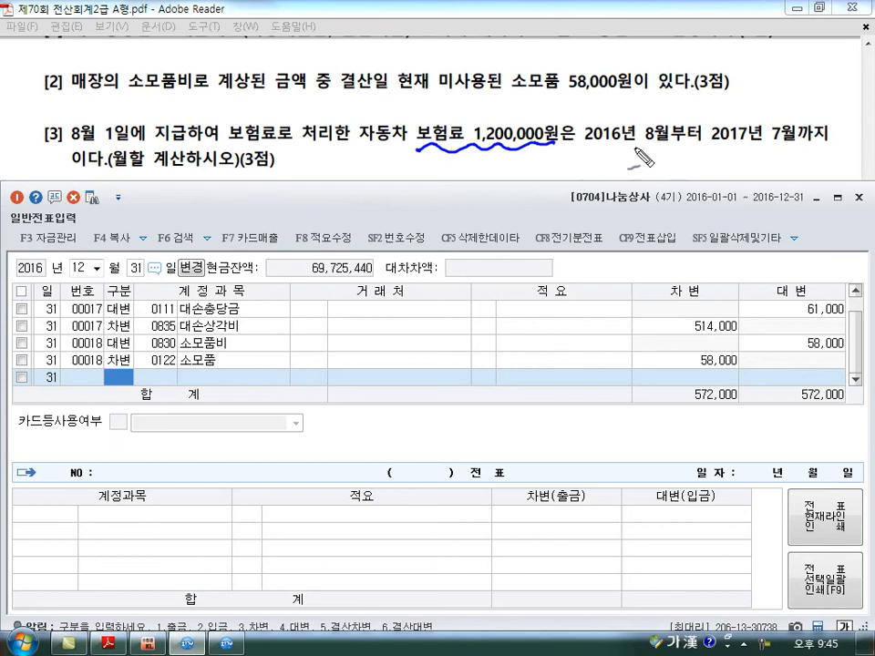
mouse_move(630, 113)
mouse_down()
mouse_move(597, 160)
mouse_move(601, 194)
mouse_move(612, 173)
mouse_move(633, 214)
mouse_up()
drag(645, 171, 692, 171)
drag(711, 170, 802, 168)
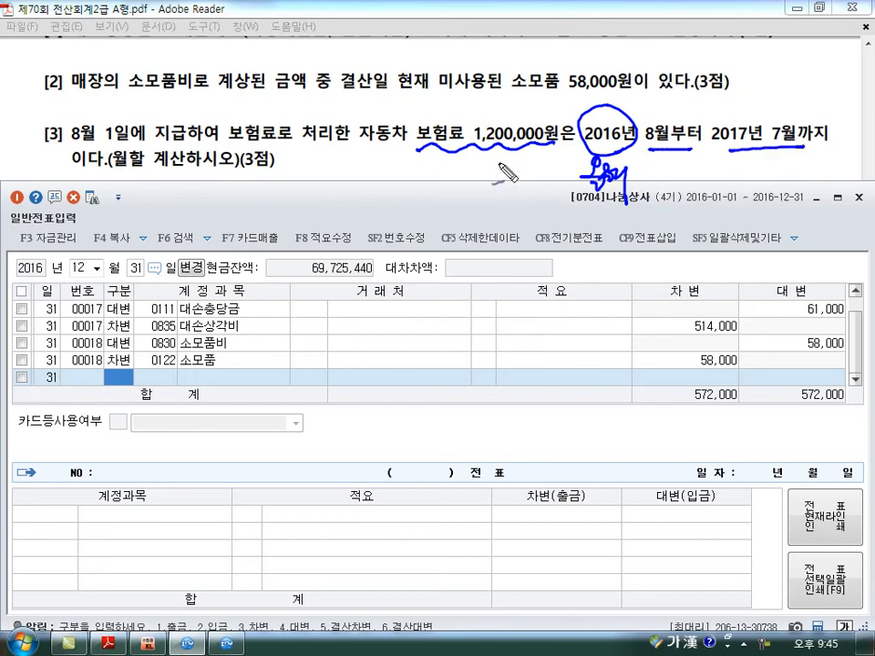
mouse_move(701, 135)
mouse_down()
mouse_move(702, 208)
mouse_move(749, 158)
mouse_up()
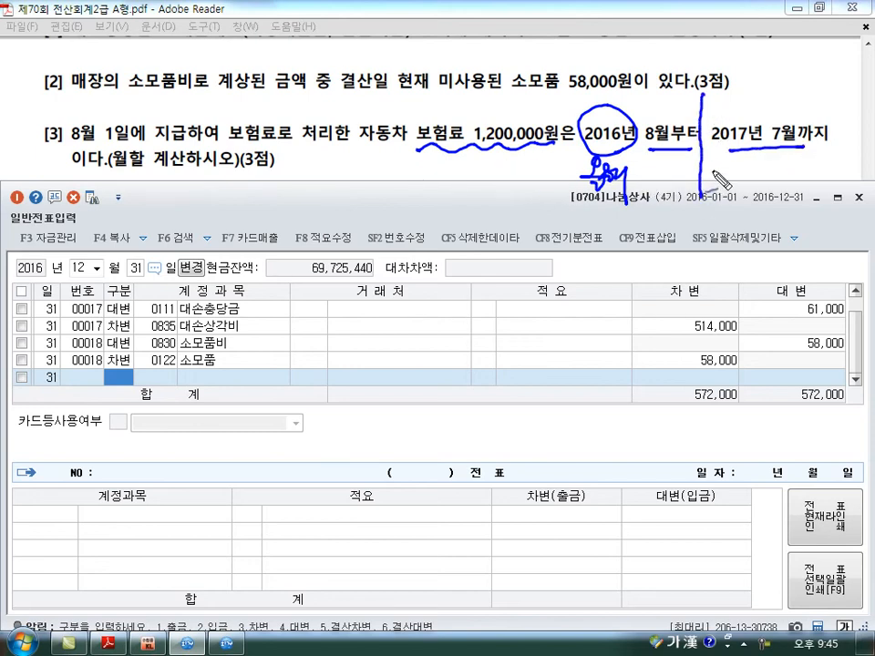
mouse_move(296, 195)
mouse_down()
mouse_move(297, 229)
mouse_move(330, 216)
mouse_move(421, 221)
mouse_move(456, 208)
mouse_move(440, 204)
mouse_up()
mouse_move(441, 190)
mouse_down()
mouse_move(452, 207)
mouse_move(492, 209)
mouse_up()
drag(478, 217, 493, 216)
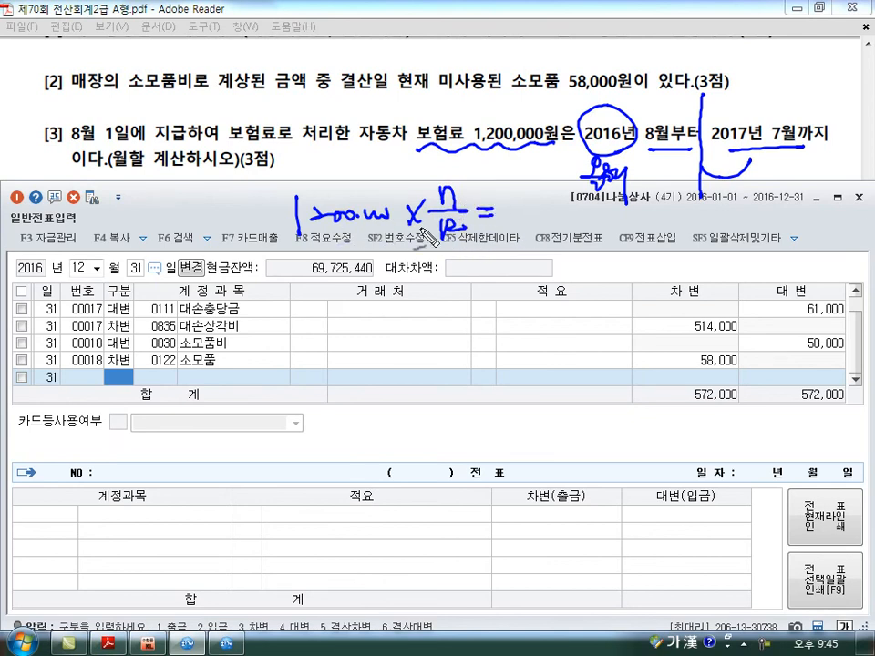
mouse_move(507, 202)
mouse_down()
mouse_move(516, 225)
mouse_move(539, 210)
mouse_move(581, 210)
mouse_move(574, 206)
mouse_up()
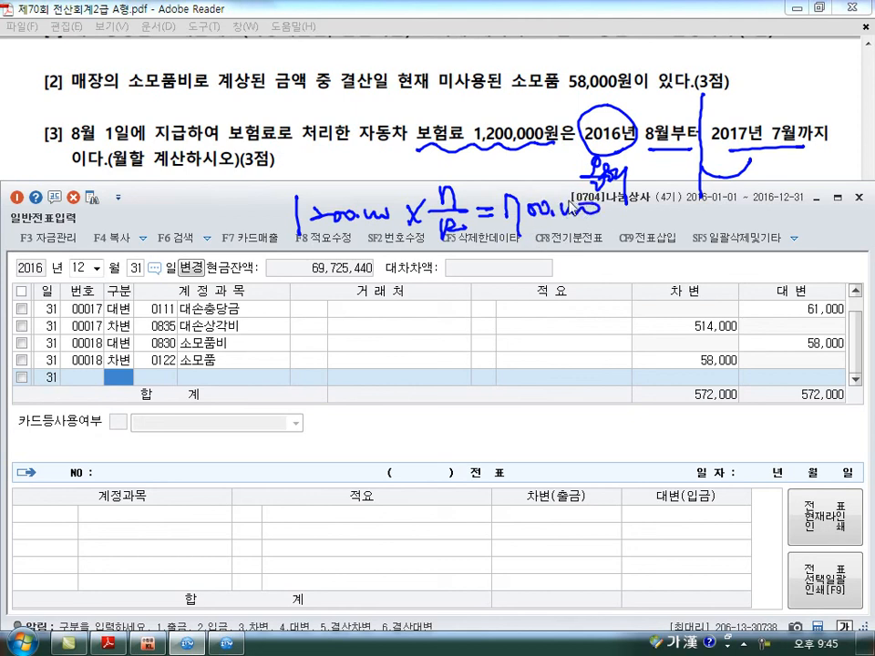
key(Escape)
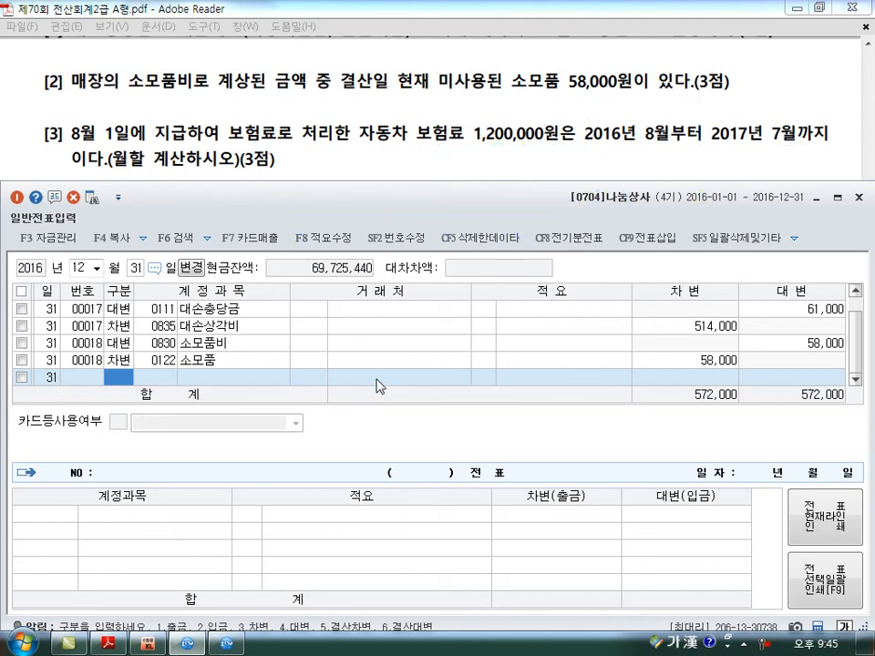
Step: Add a December 31 credit line for 보험료 (0821) of 700,000 for the prepaid insurance adjustment
text(4)
text(0825)
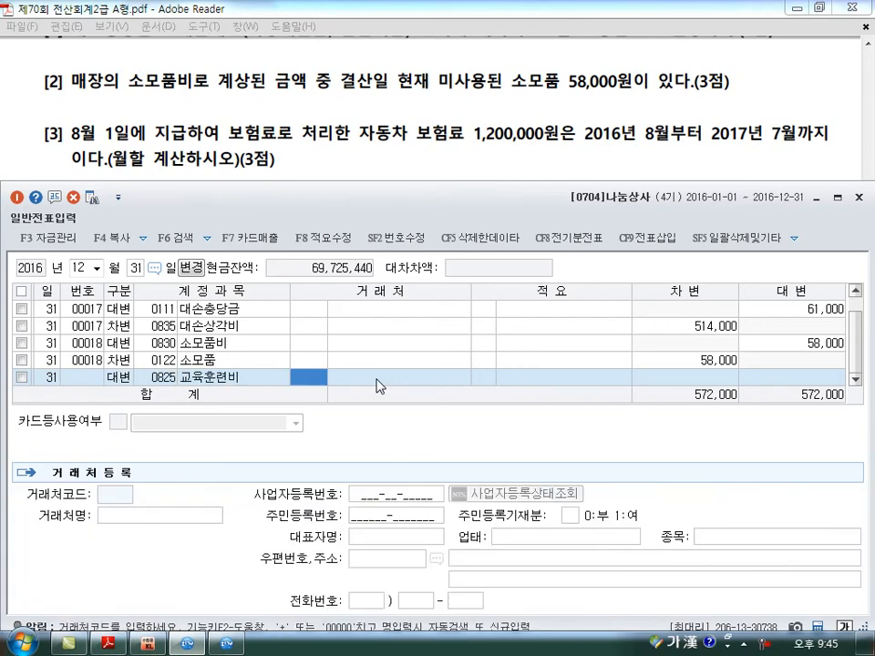
text(0821)
key(Return)
key(Return)
key(Return)
text(700000)
key(Return)
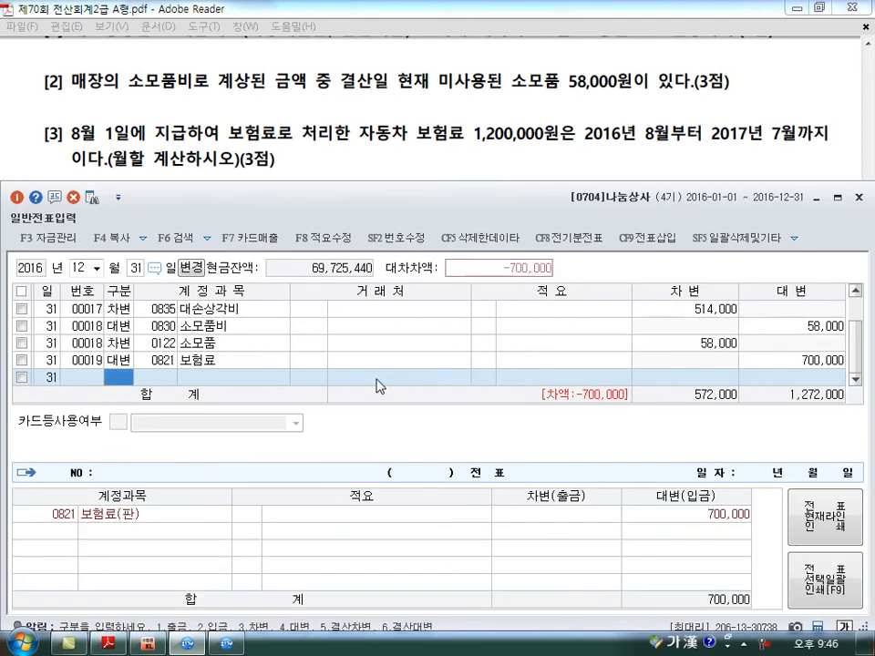
Step: Add a December 31 debit line for 선급비용 (0133) of 700,000 to balance the prepaid insurance voucher
text(3)
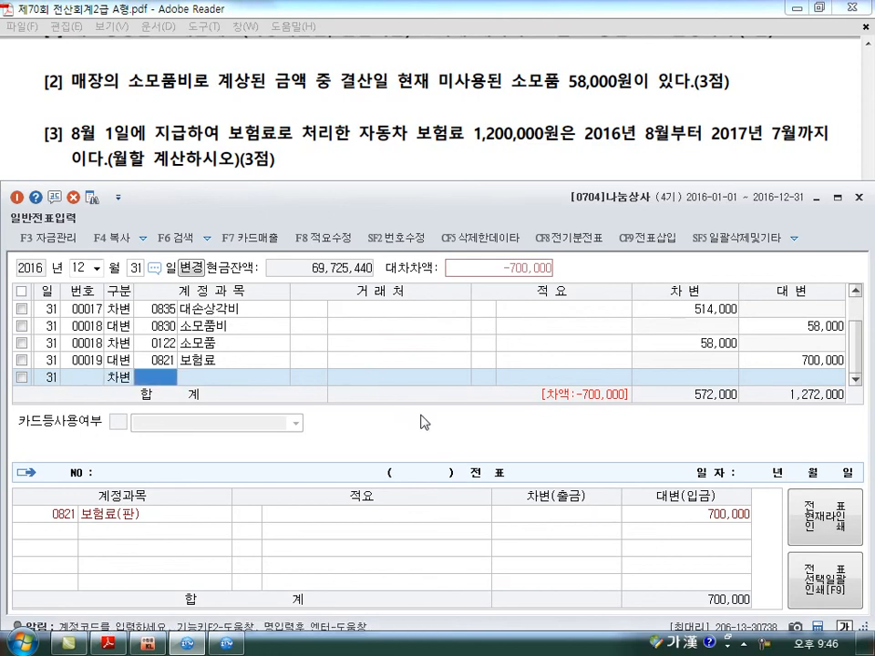
text(선)
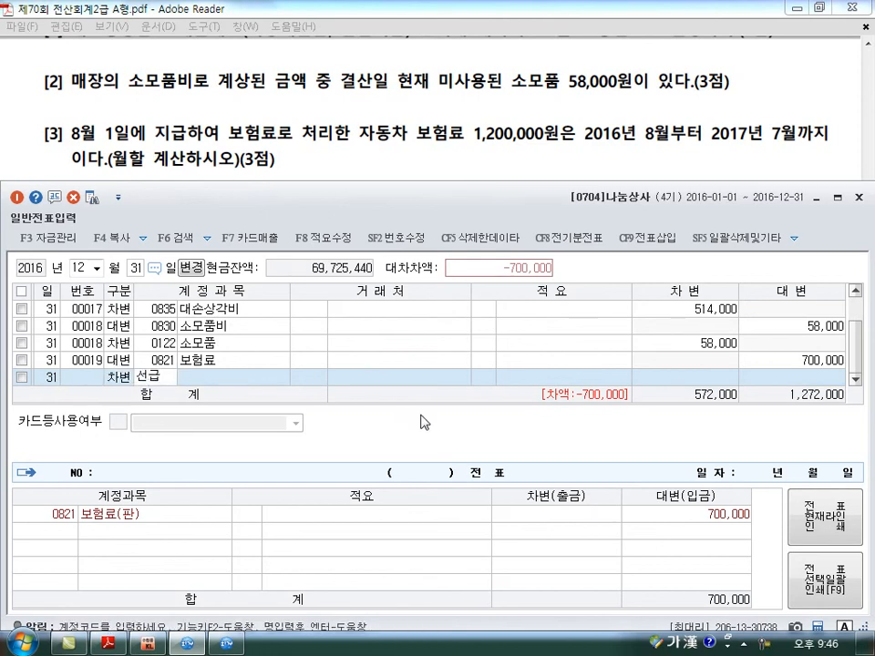
text(급비)
key(Return)
key(Return)
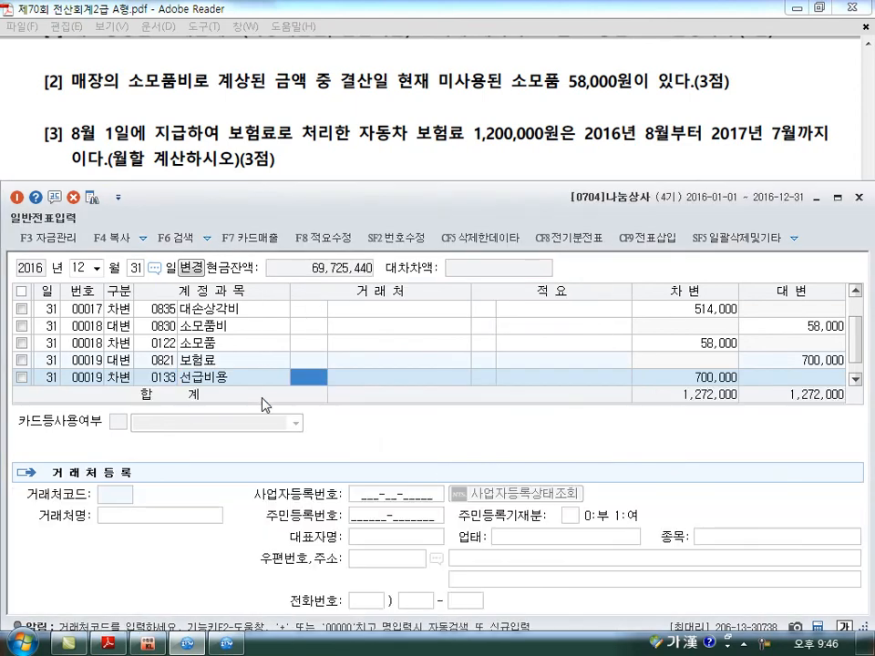
key(Return)
key(Return)
key(Return)
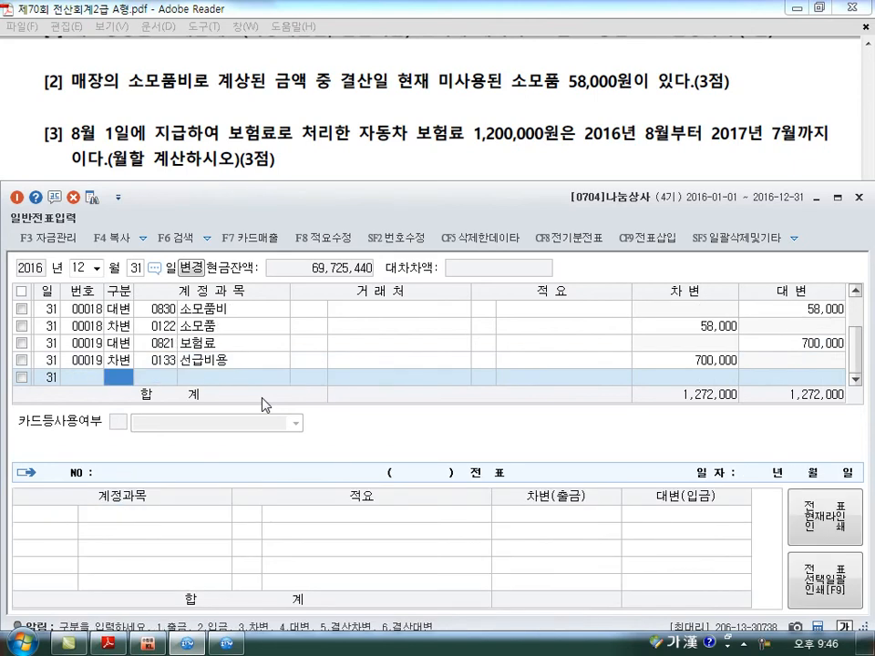
Step: Read Problem 6 item [4] in the exam PDF and check the 상품 balance in the 합계잔액시산표
scroll(263, 404, down, 3)
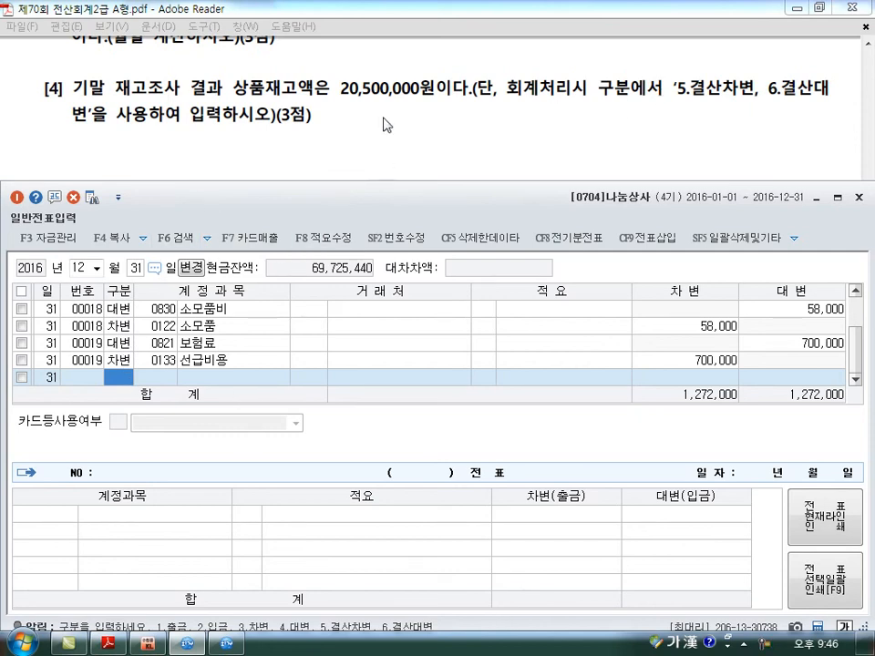
click(228, 647)
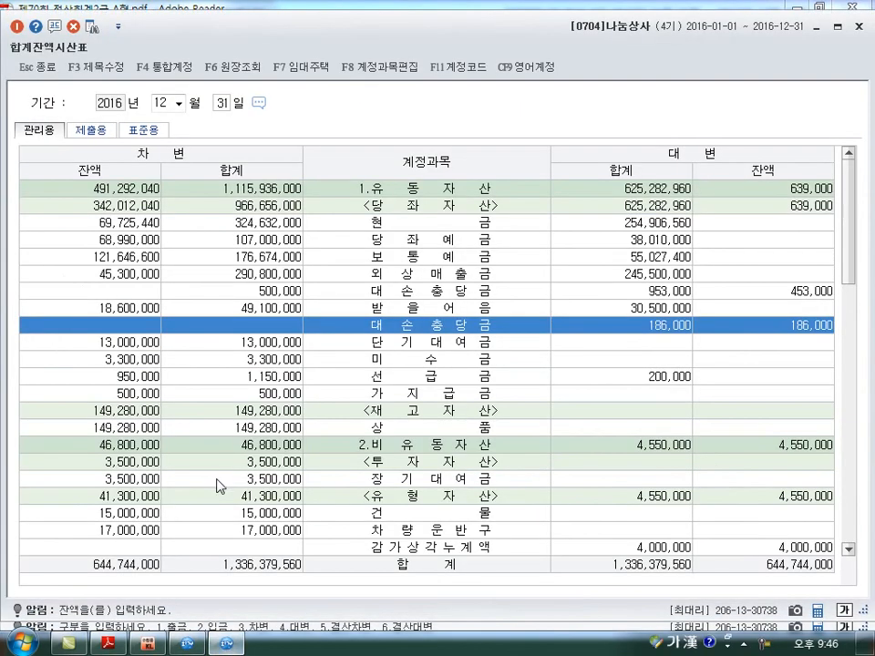
click(118, 430)
scroll(118, 438, down, 2)
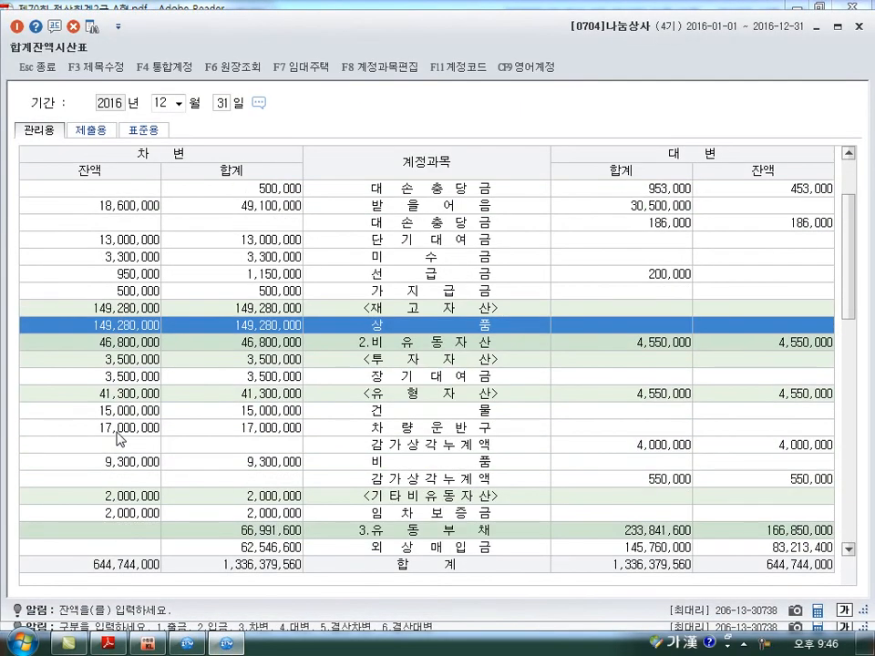
mouse_move(157, 345)
mouse_down()
mouse_move(100, 301)
mouse_move(175, 286)
mouse_move(194, 260)
mouse_move(233, 286)
mouse_move(234, 277)
mouse_up()
drag(239, 263, 244, 285)
drag(254, 264, 265, 277)
drag(252, 277, 262, 289)
drag(270, 250, 251, 305)
drag(160, 244, 155, 303)
mouse_move(289, 271)
mouse_down()
mouse_move(315, 270)
mouse_move(328, 282)
mouse_up()
mouse_move(336, 260)
mouse_down()
mouse_move(335, 285)
mouse_move(346, 264)
mouse_up()
drag(354, 257, 367, 266)
drag(186, 317, 222, 300)
mouse_move(205, 308)
mouse_down()
mouse_move(224, 299)
mouse_move(238, 312)
mouse_up()
mouse_move(388, 266)
mouse_down()
mouse_move(403, 275)
mouse_move(412, 265)
mouse_up()
mouse_move(425, 271)
mouse_down()
mouse_move(423, 279)
mouse_move(499, 274)
mouse_move(532, 287)
mouse_up()
mouse_move(629, 222)
mouse_down()
mouse_move(570, 274)
mouse_move(638, 223)
mouse_up()
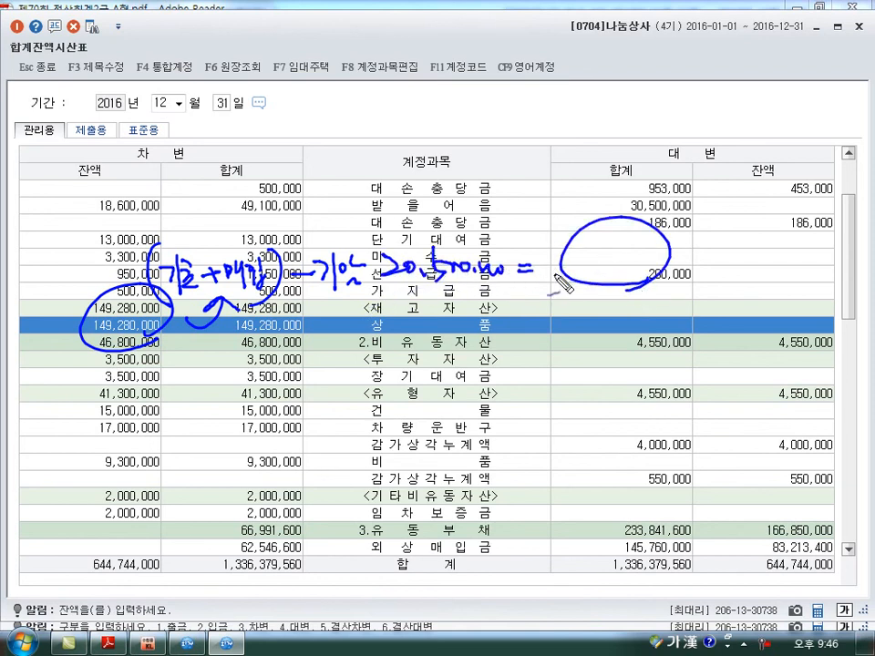
mouse_move(594, 254)
mouse_down()
mouse_move(597, 273)
mouse_move(630, 285)
mouse_move(732, 279)
mouse_move(566, 296)
mouse_move(745, 290)
mouse_up()
key(Escape)
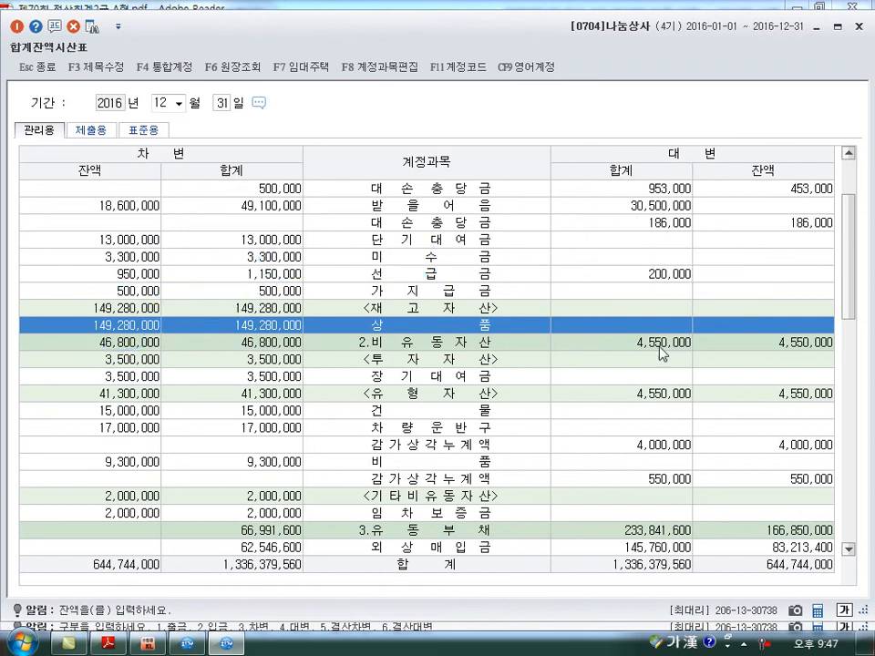
Step: In 일반전표입력, add a December 31 결산대변 line for 상품 (0146) of 128,780,000
click(187, 644)
text(4)
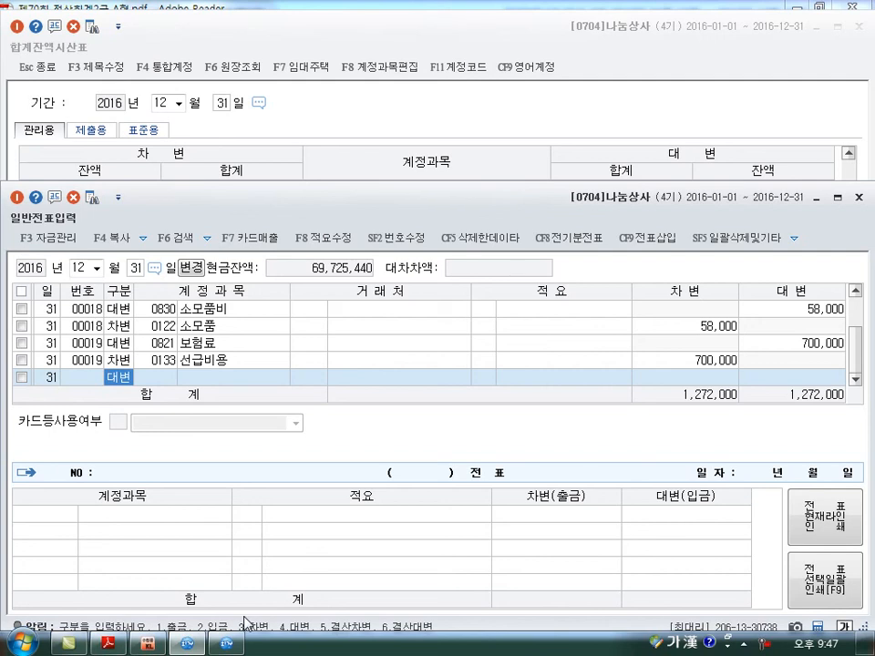
text(6)
key(Return)
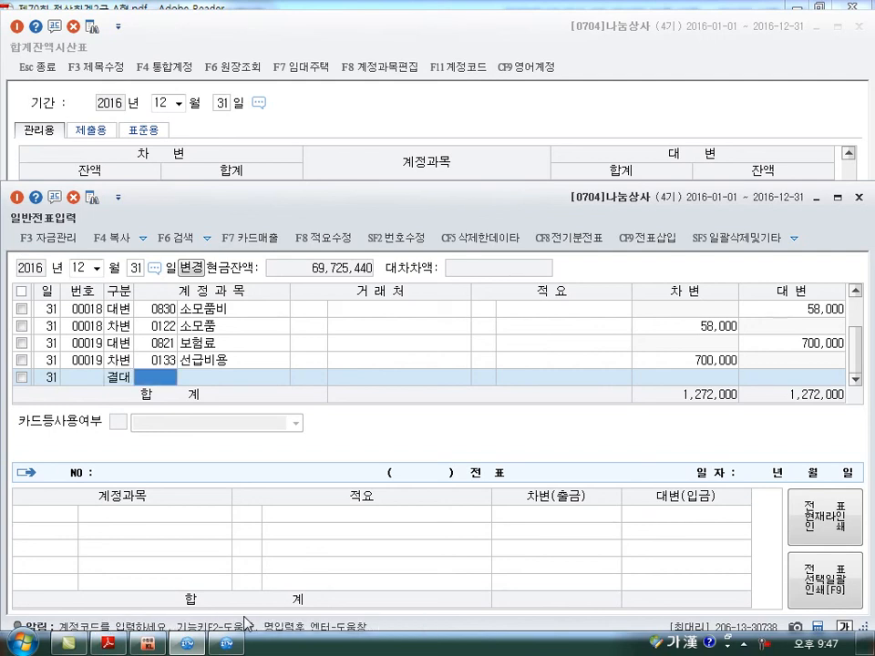
text(146)
key(Return)
key(Return)
key(Return)
key(Return)
key(Return)
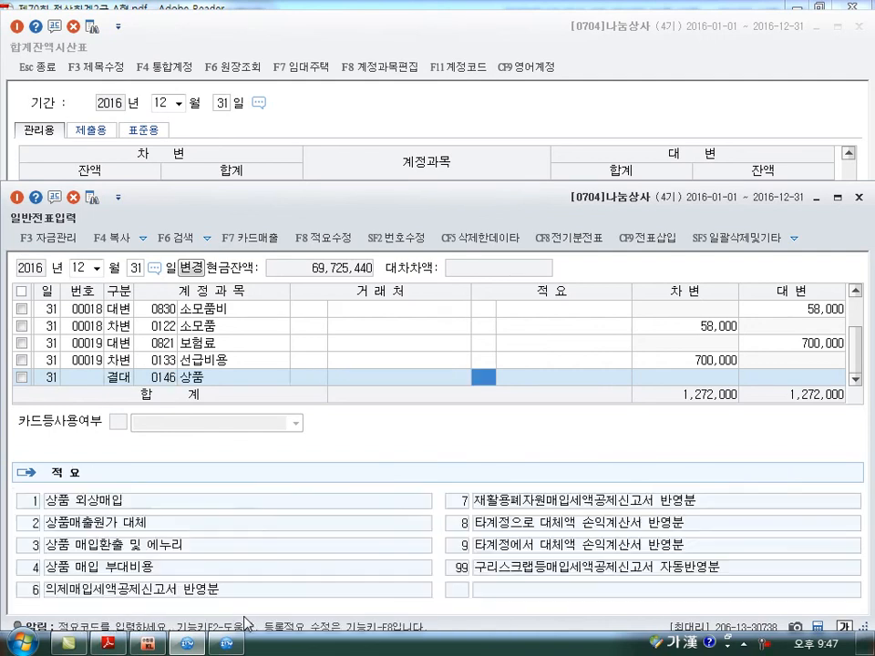
text(128,780,000)
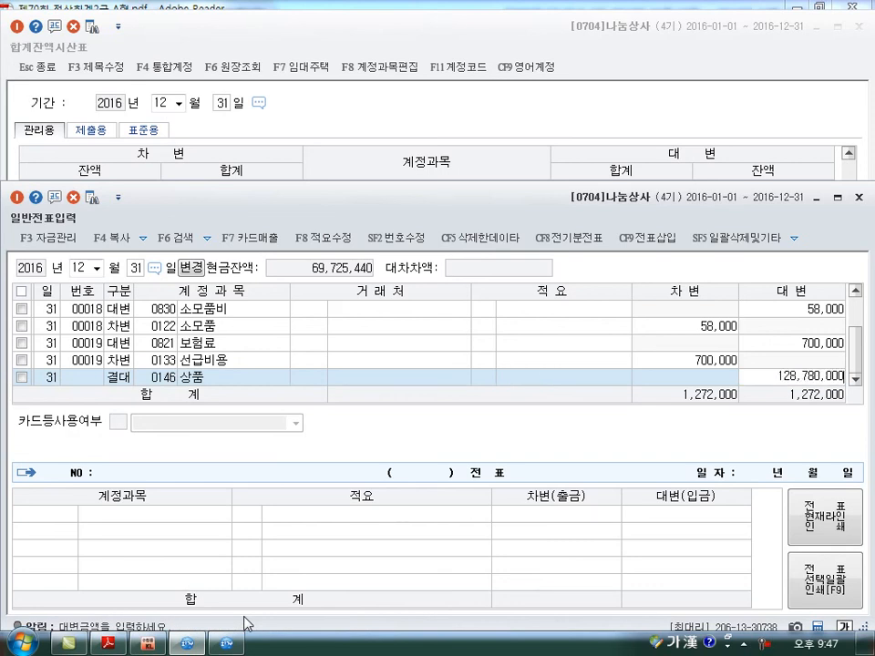
key(Return)
Step: Add a December 31 결산차변 line for 상품매출원가 (0451) of 128,780,000 to balance the cost-of-goods-sold voucher
text(5)
text(451)
key(Return)
key(Return)
key(Return)
key(Return)
key(Return)
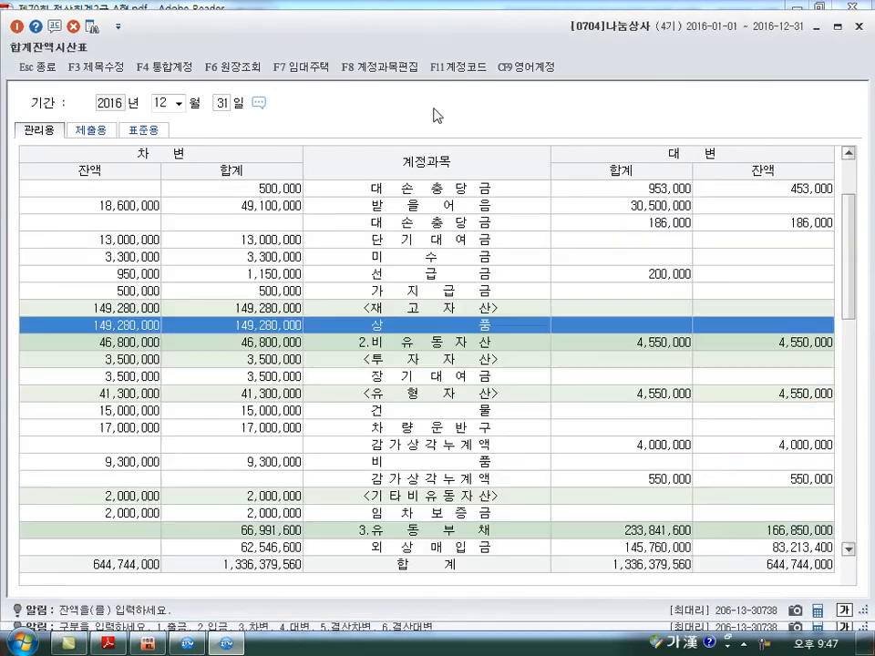
Step: Refresh the 합계잔액시산표 for December 31 and check the 상품 balance against the ending inventory in item [4]
click(319, 118)
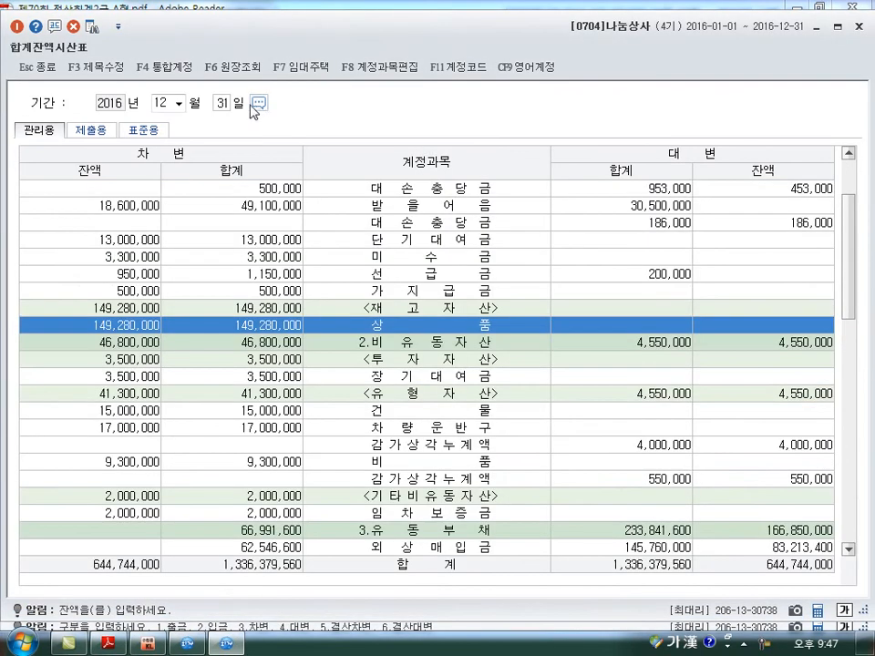
click(222, 104)
key(Return)
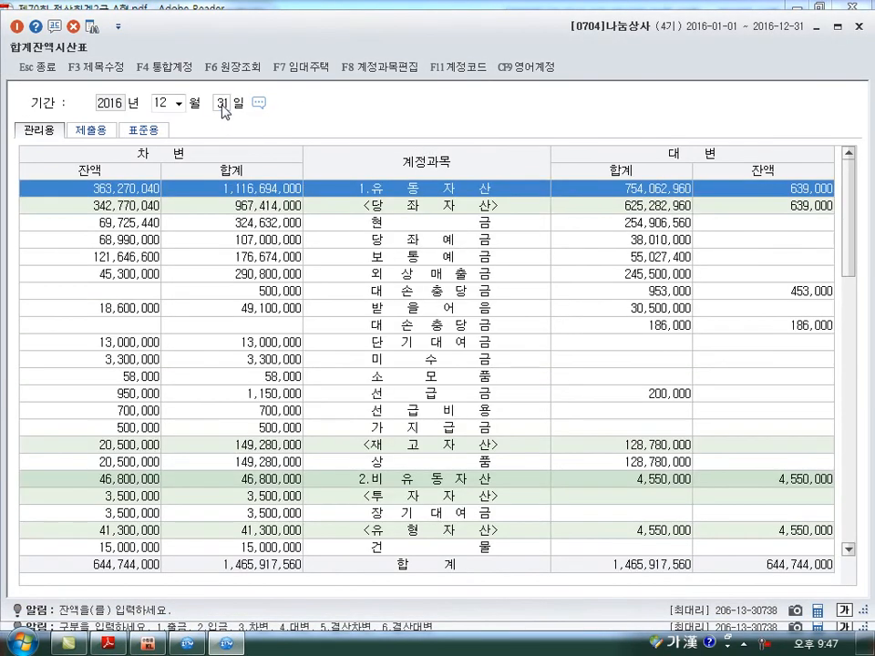
click(134, 462)
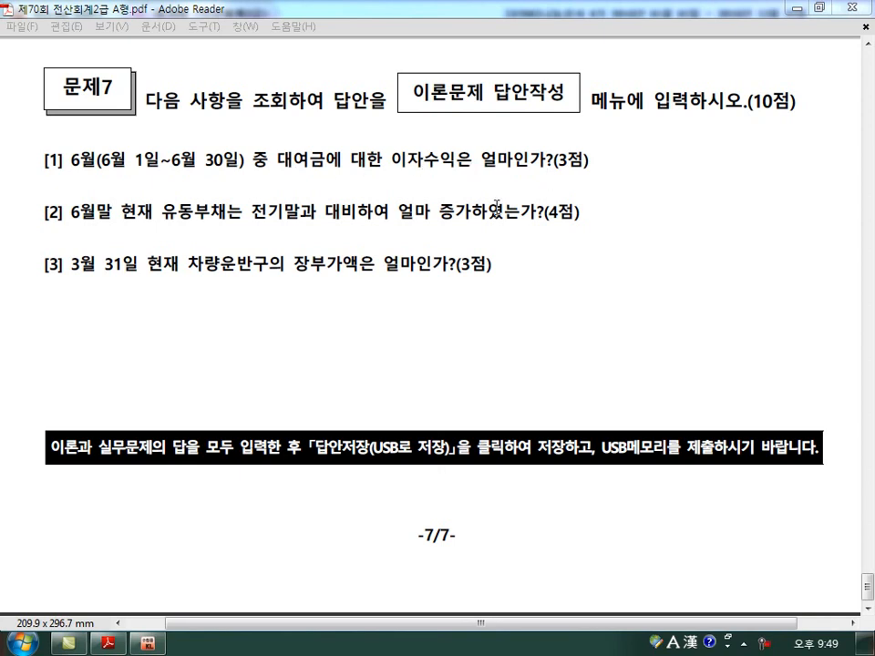
drag(435, 182, 453, 188)
drag(293, 185, 456, 181)
key(Escape)
Step: For Problem 7 item [1], open the 계정별원장 in KcLep and set the period to June 1 through June 30, 2016
click(145, 644)
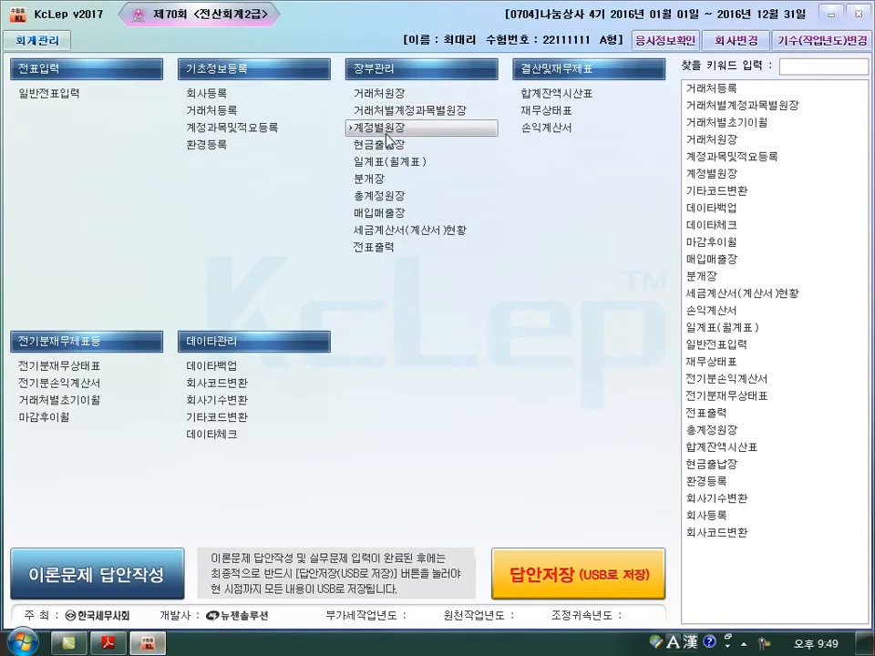
click(386, 133)
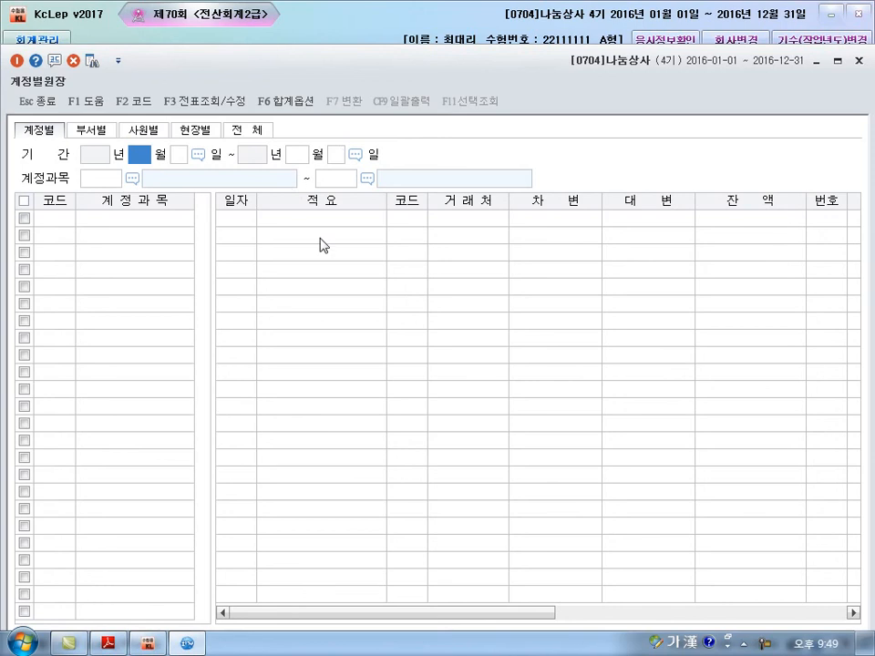
text(6)
key(Return)
text(1)
key(Return)
text(6)
key(Return)
text(30)
key(Return)
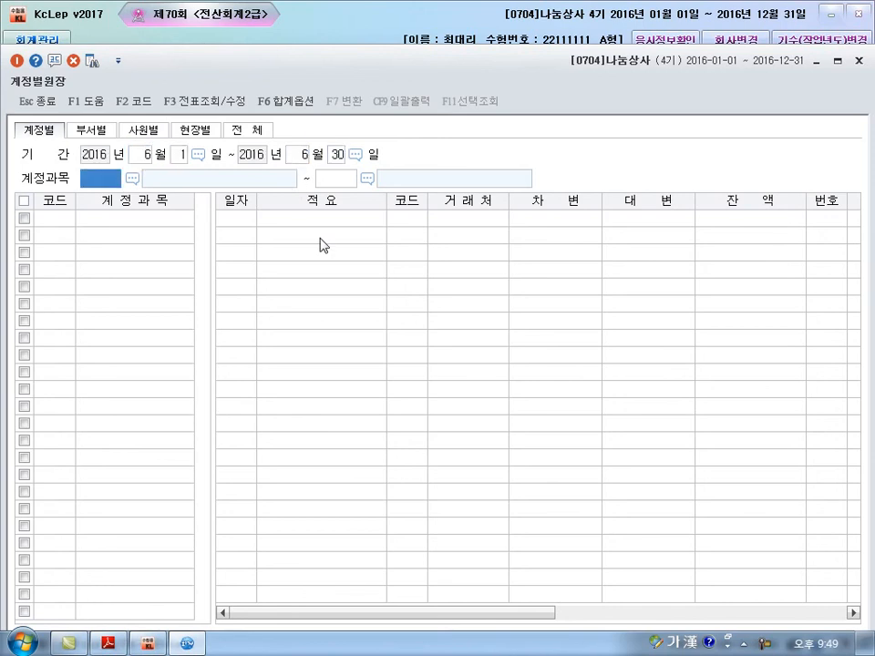
Step: Query account 이자수익 (0901), check the June loan interest amount, then close the ledger and return to the exam PDF
text(0901)
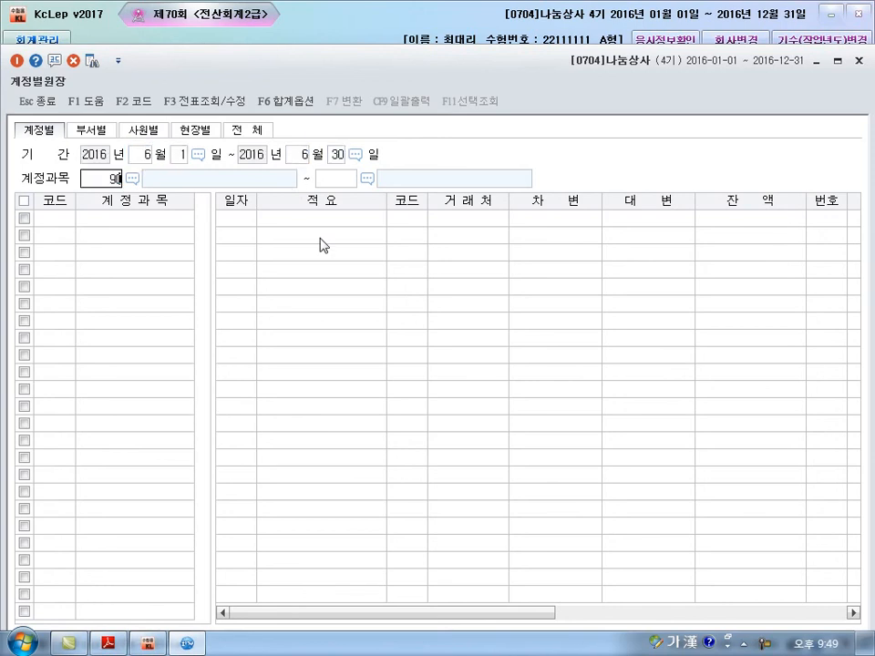
key(Return)
text(0901)
key(Return)
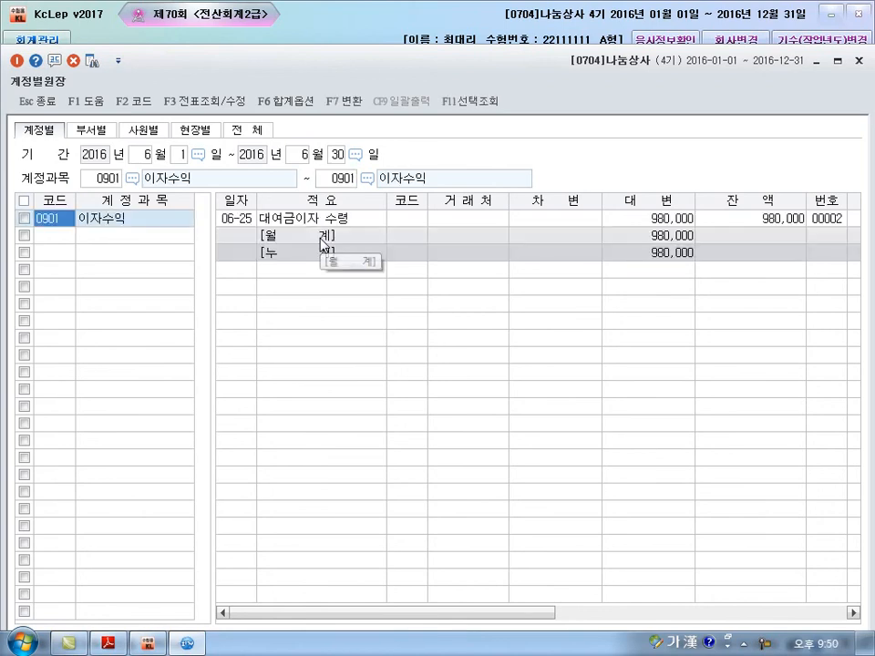
click(681, 222)
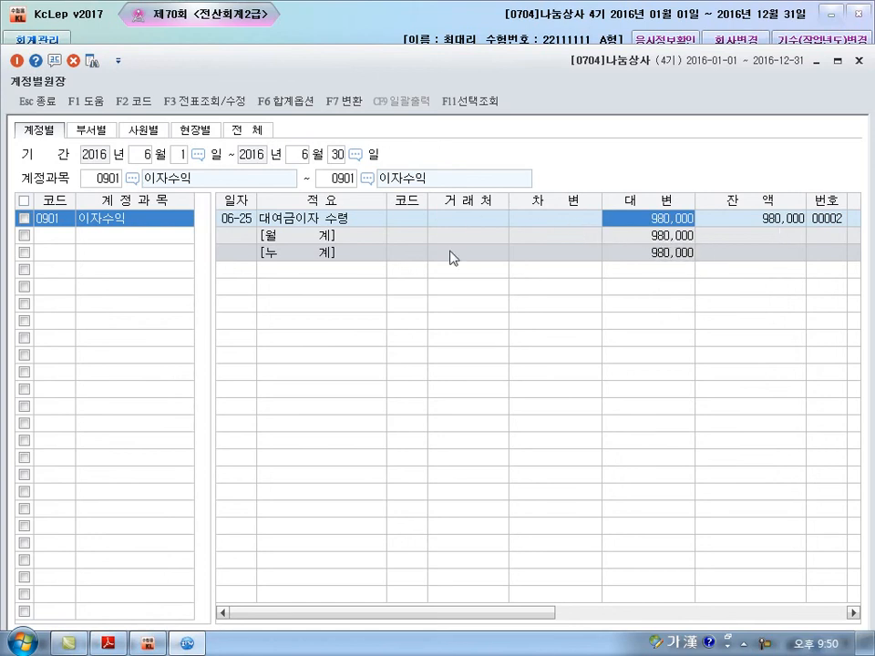
click(857, 60)
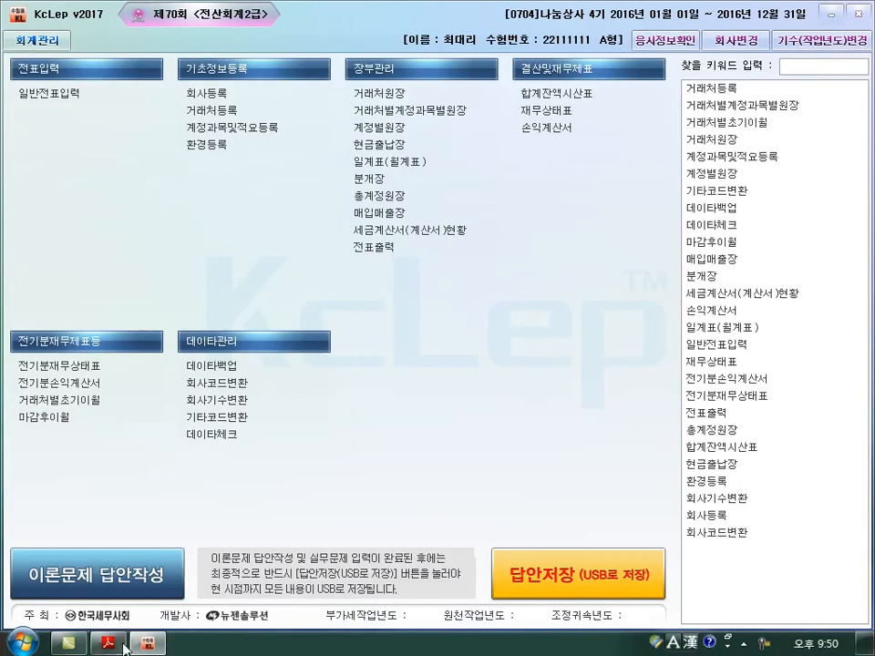
key(alt+Tab)
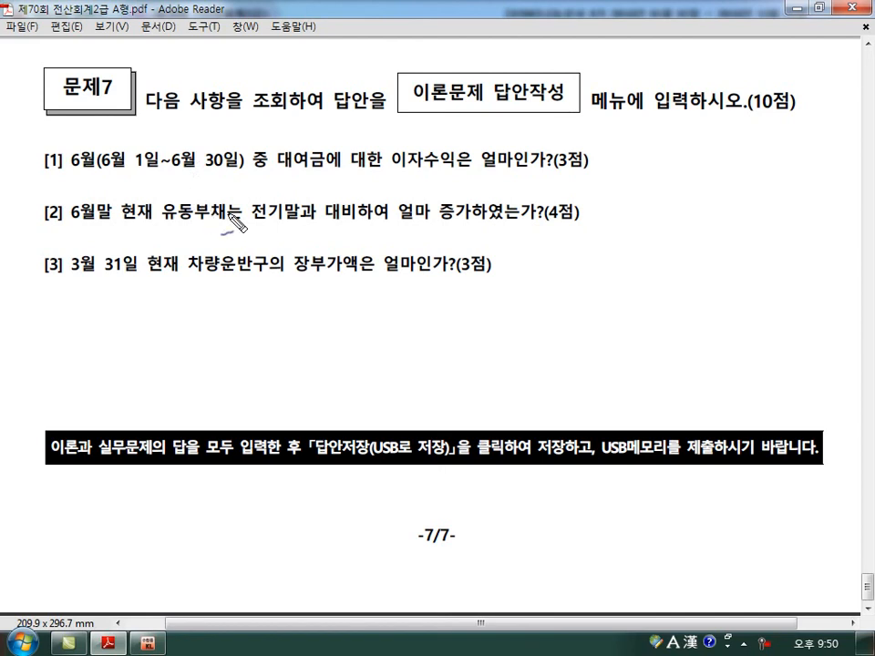
mouse_move(293, 233)
mouse_down()
mouse_move(283, 188)
mouse_move(297, 226)
mouse_up()
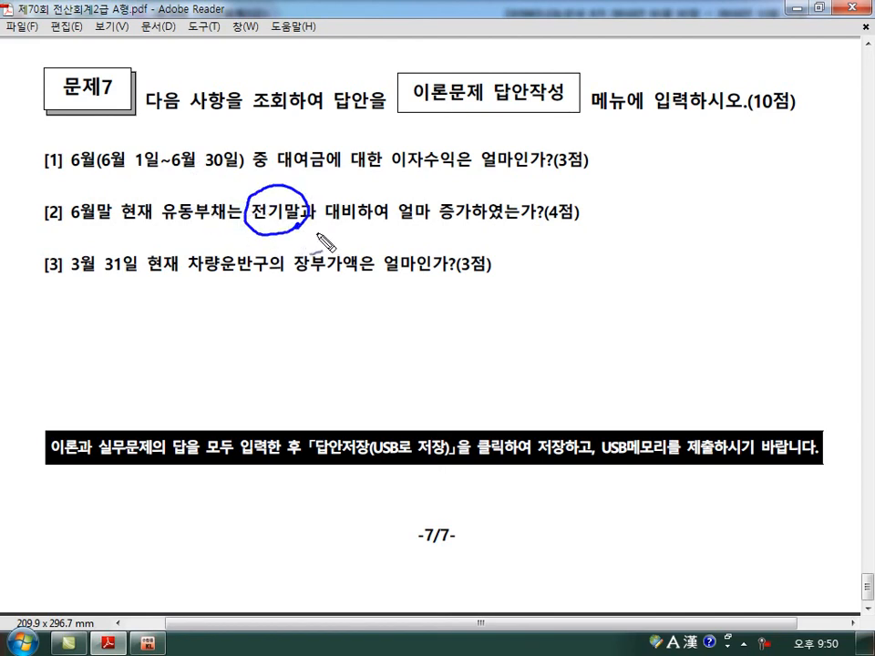
drag(248, 226, 296, 226)
drag(166, 230, 229, 226)
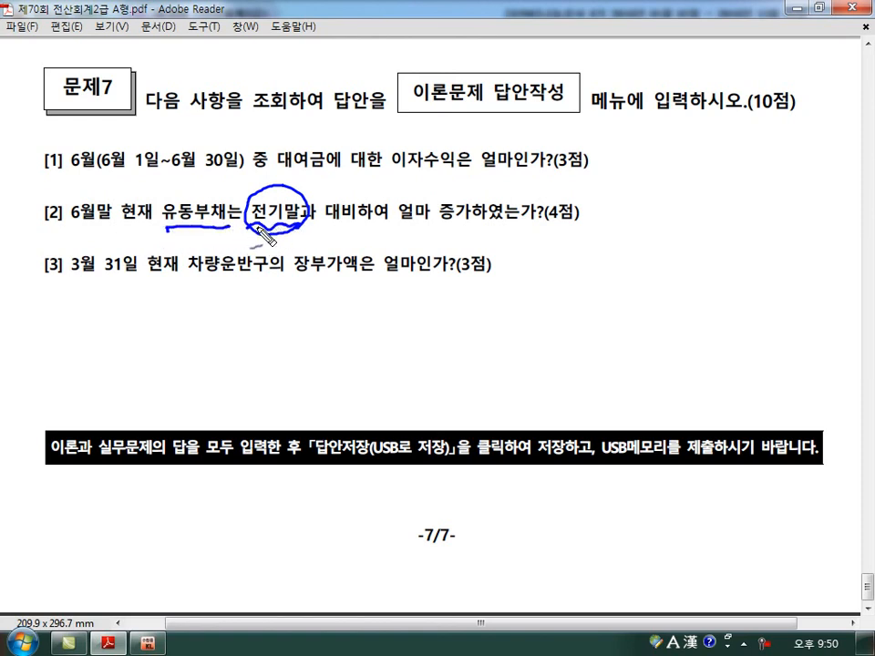
key(Escape)
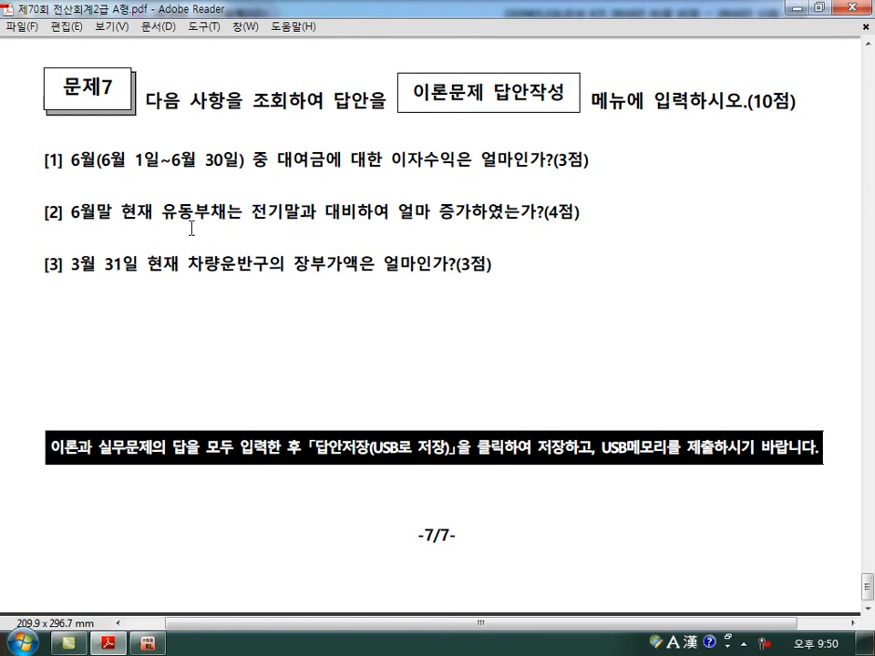
Step: For Problem 7 item [2], open the June 2016 재무상태표 in KcLep and compare 유동부채 between the current and prior periods
click(146, 642)
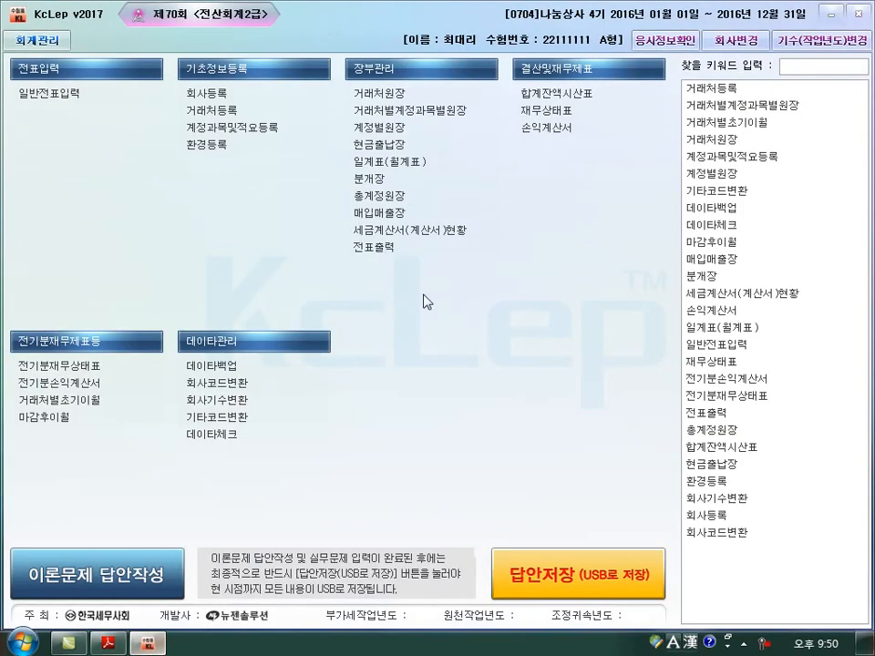
click(552, 110)
text(06)
key(Return)
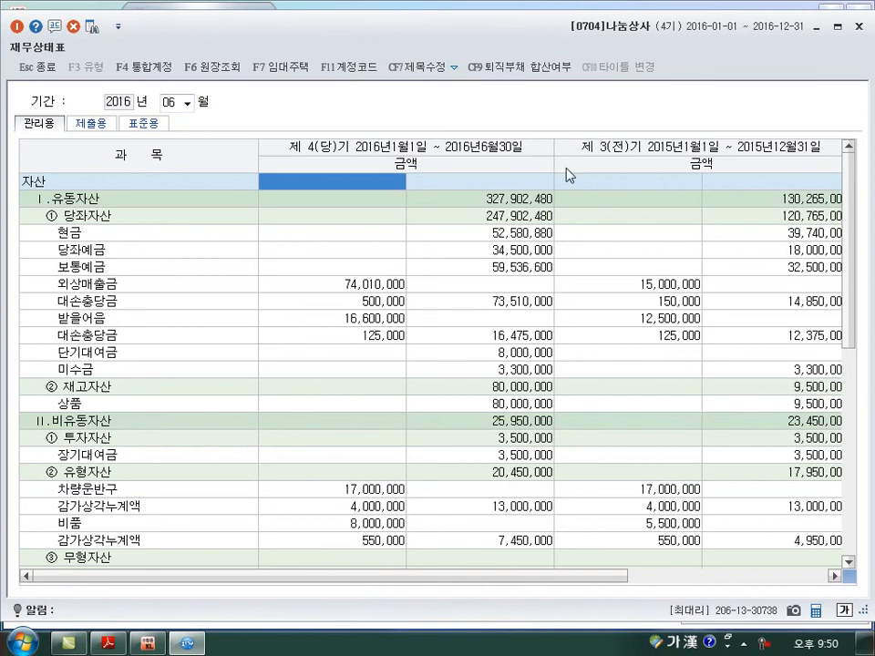
scroll(488, 347, down, 6)
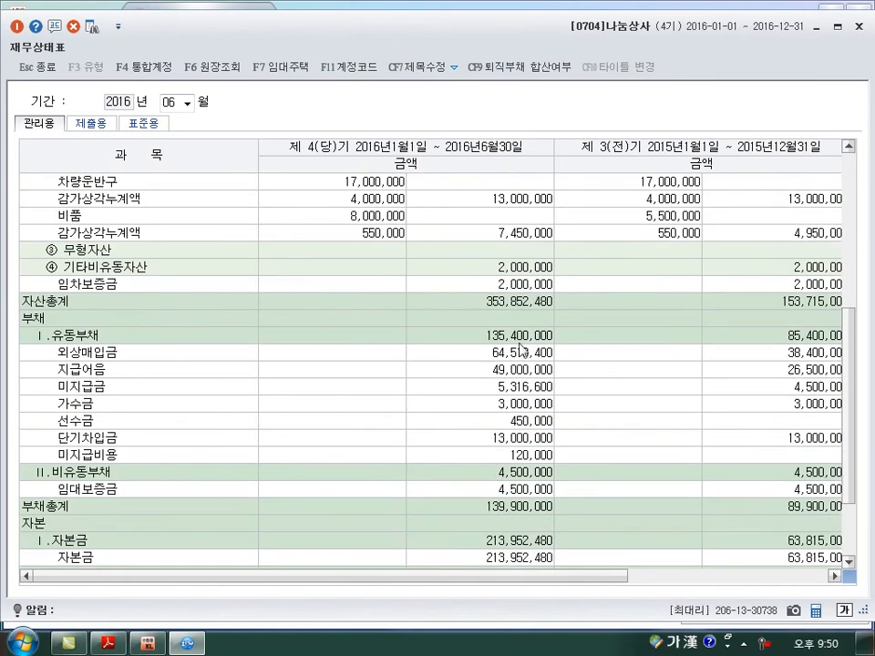
click(727, 337)
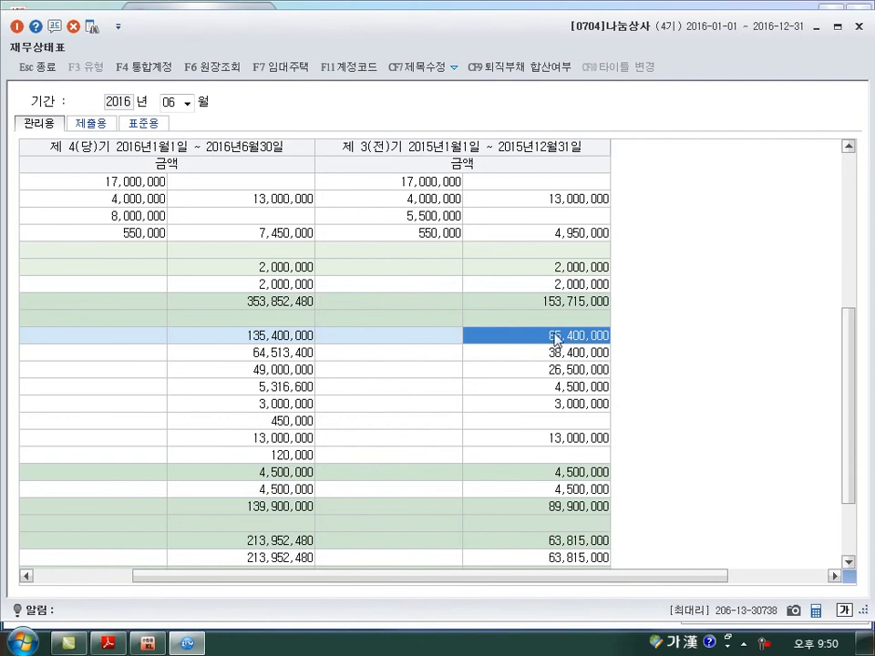
click(267, 343)
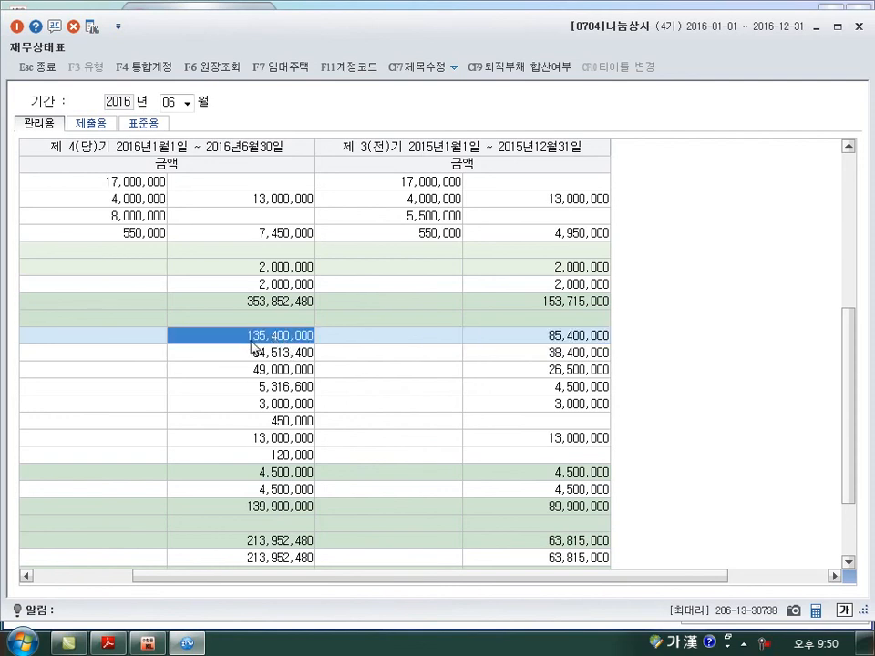
click(551, 343)
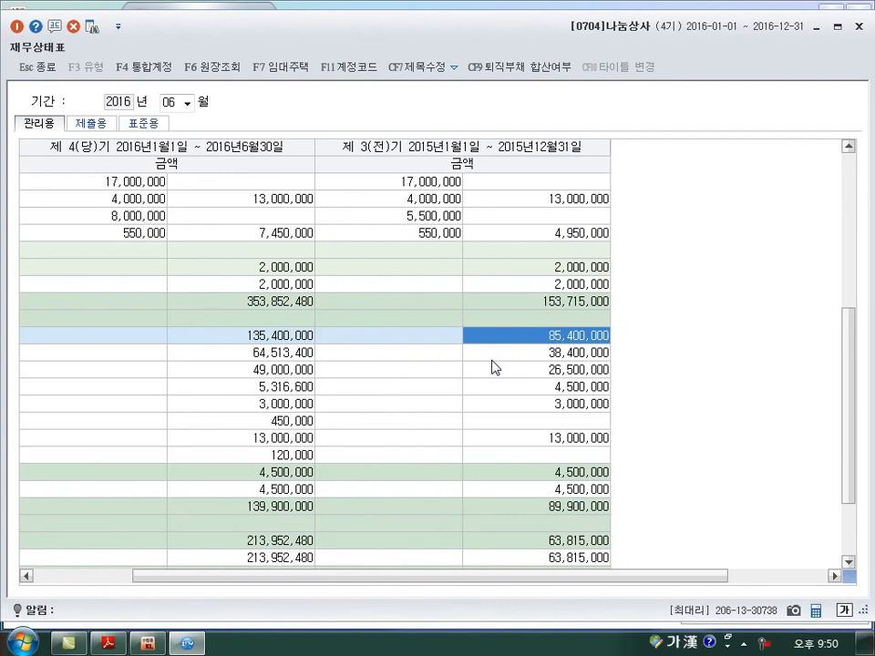
click(832, 27)
click(106, 643)
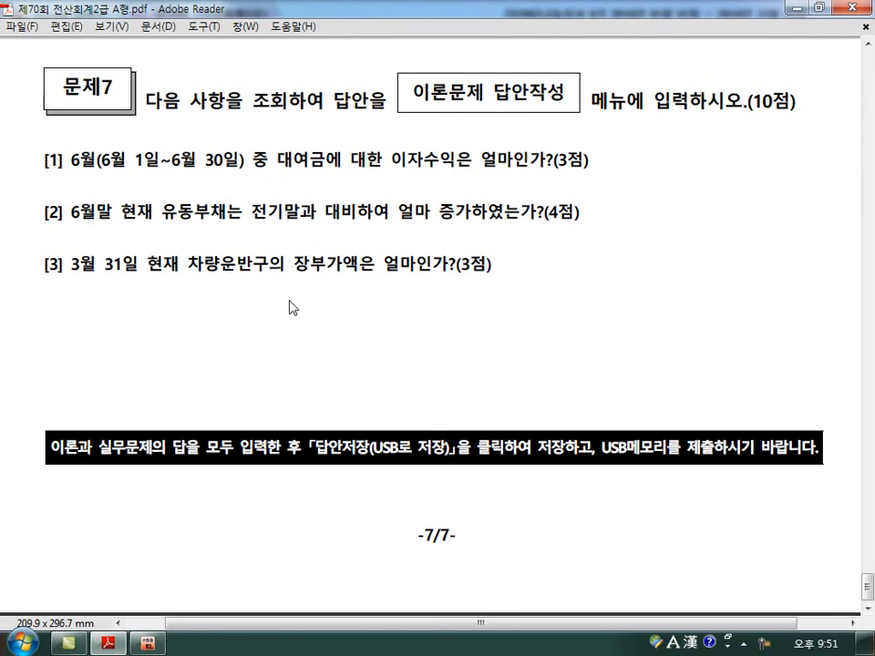
Step: For Problem 7 item [3], query the March 2016 재무상태표 in KcLep, check the book value of 차량운반구, and close the statement
click(147, 643)
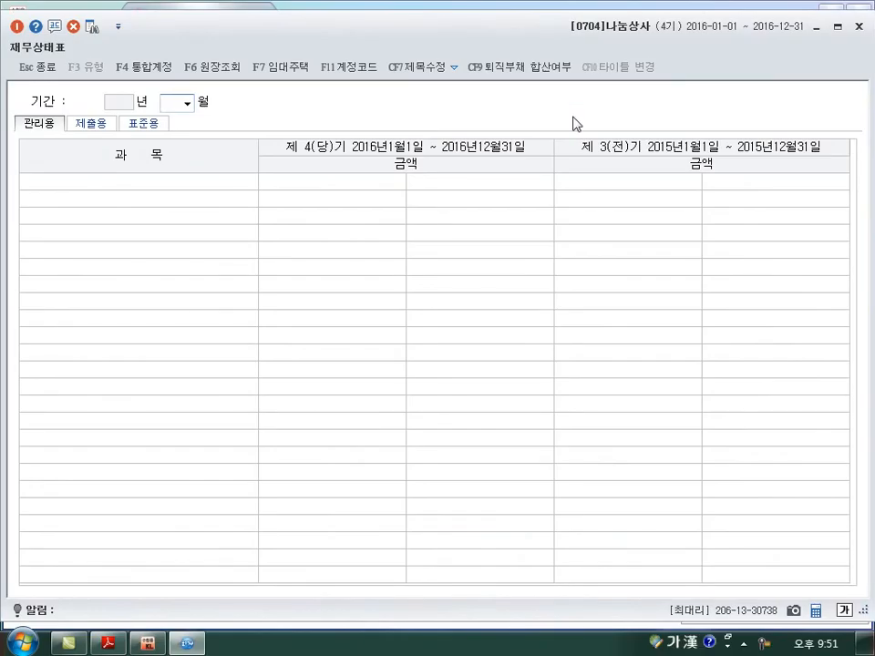
key(Return)
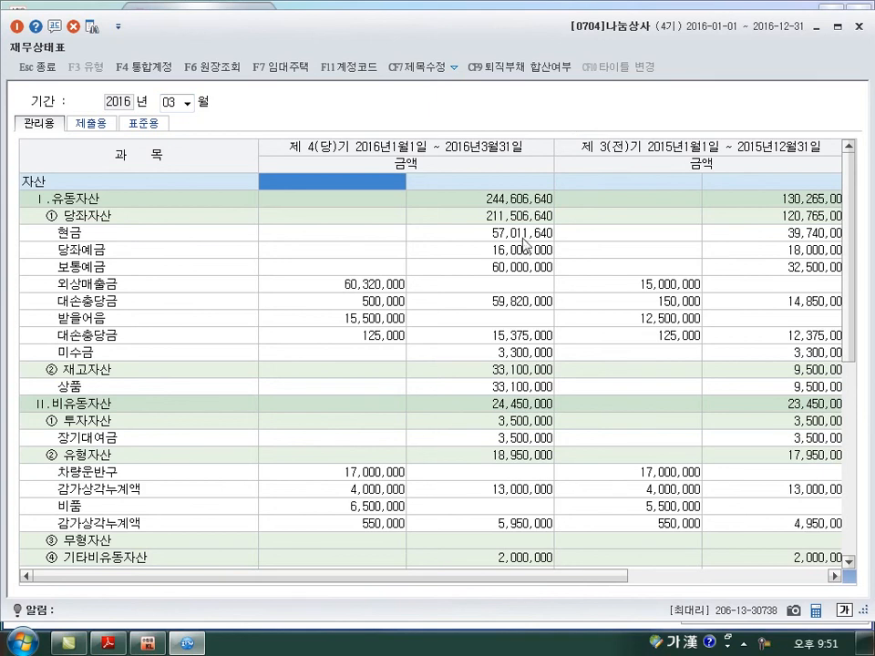
click(328, 472)
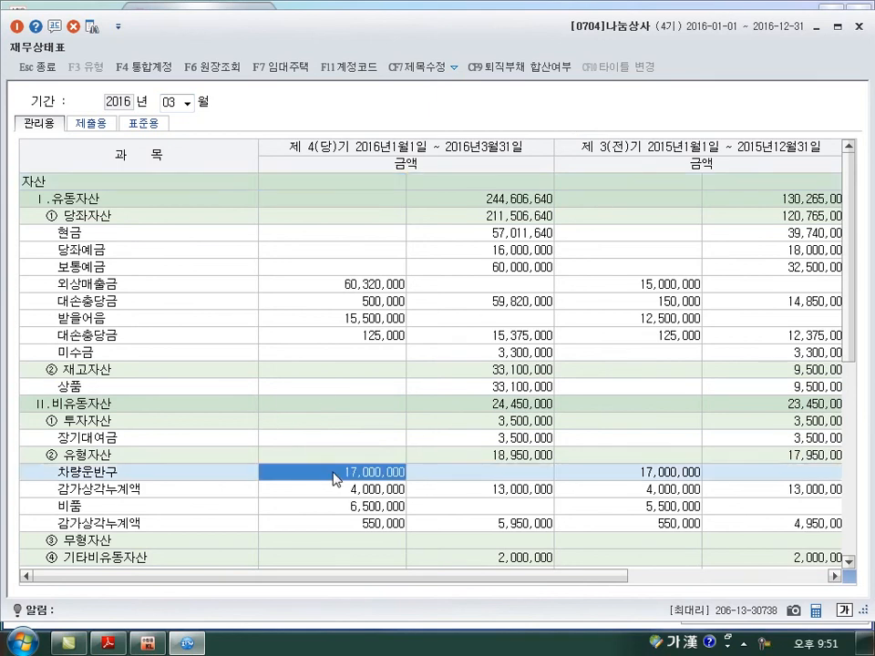
click(347, 490)
click(524, 492)
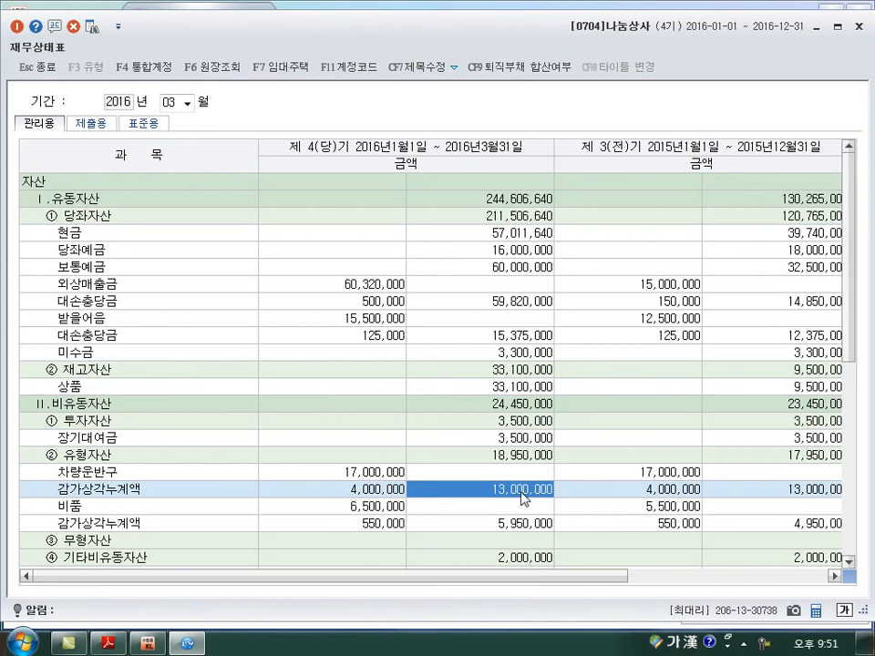
click(858, 26)
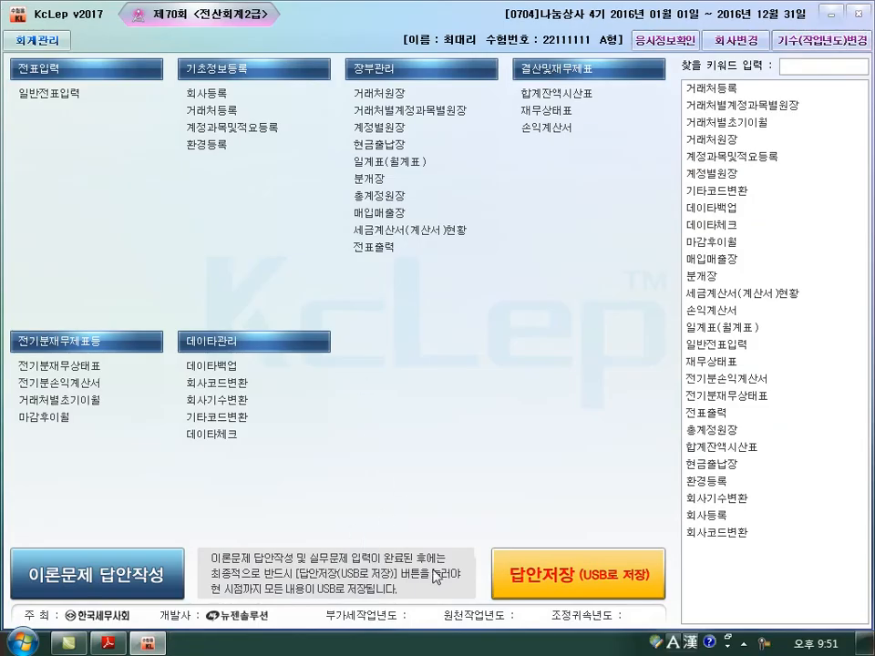
Step: Enter the 실무시험답안 amounts in 이론문제 답안작성 as [1] 980,000, [2] 50,000,000 and [3] 13,000,000, and close the answer form
click(134, 588)
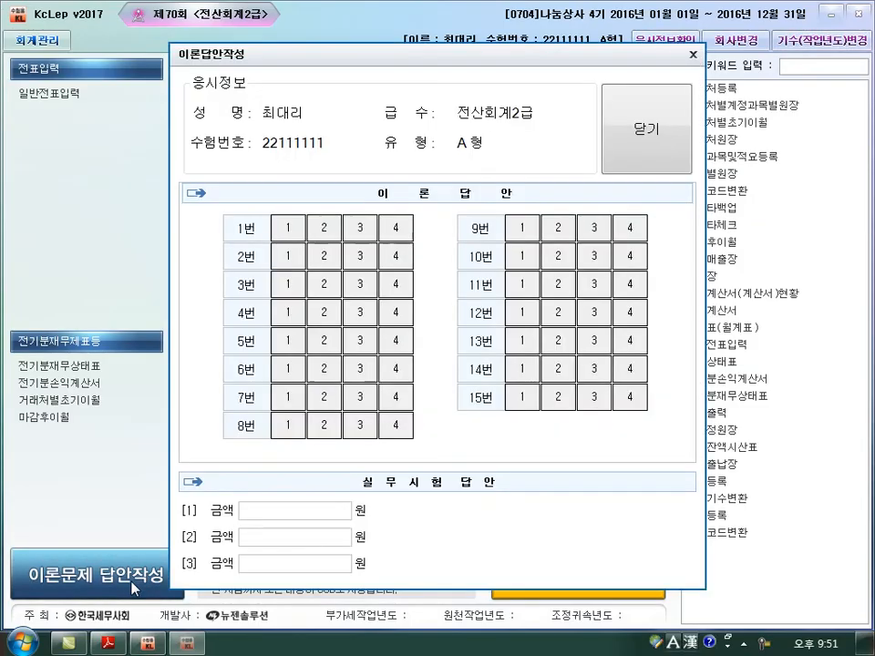
click(300, 511)
text(9800000)
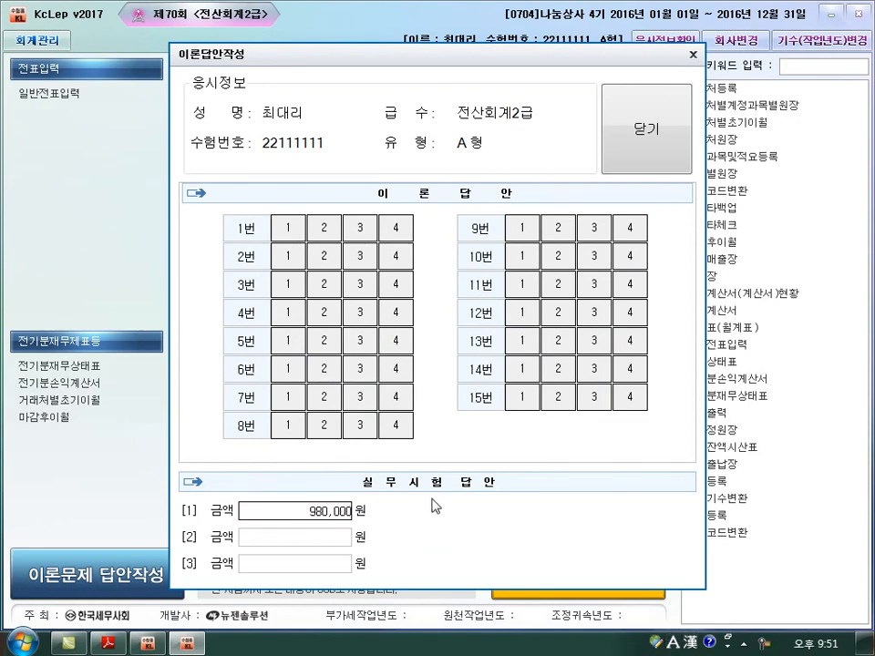
key(Return)
text(50000000)
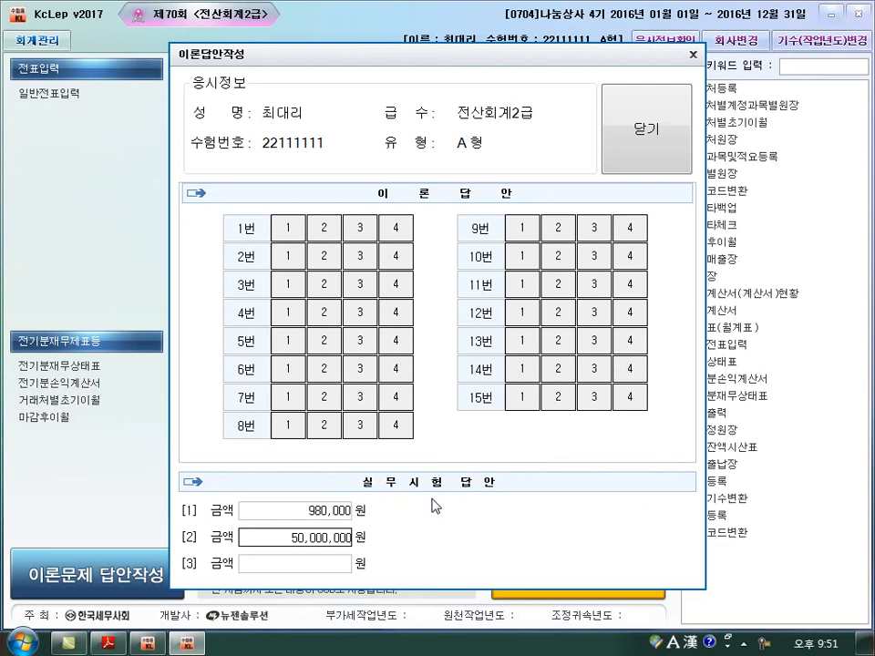
key(Return)
text(13000000)
key(Return)
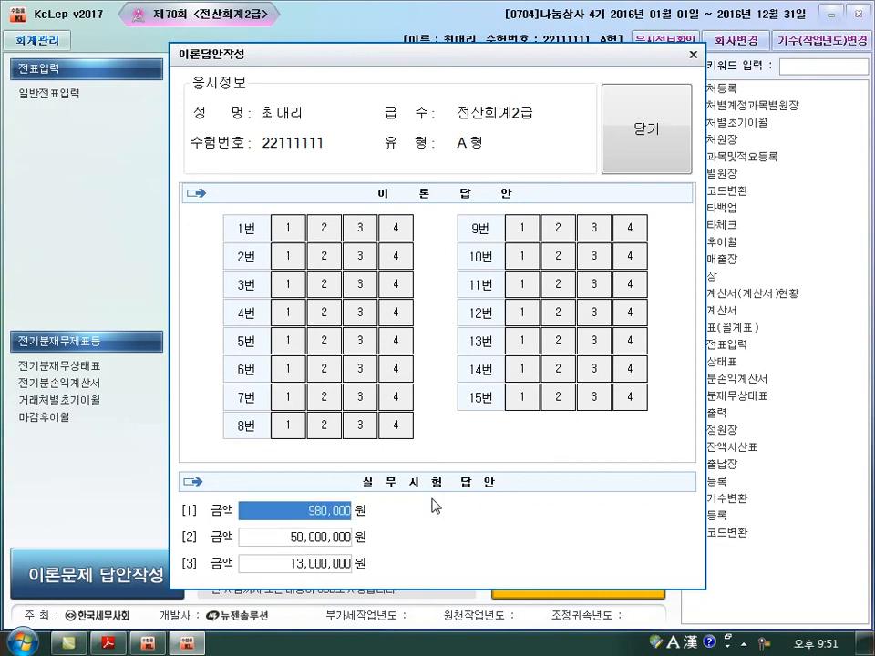
click(657, 158)
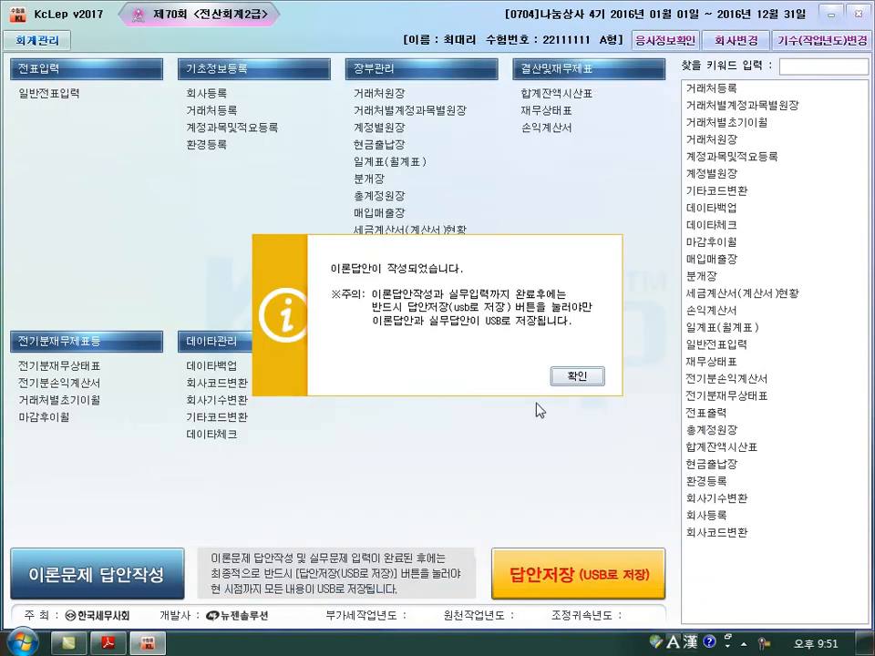